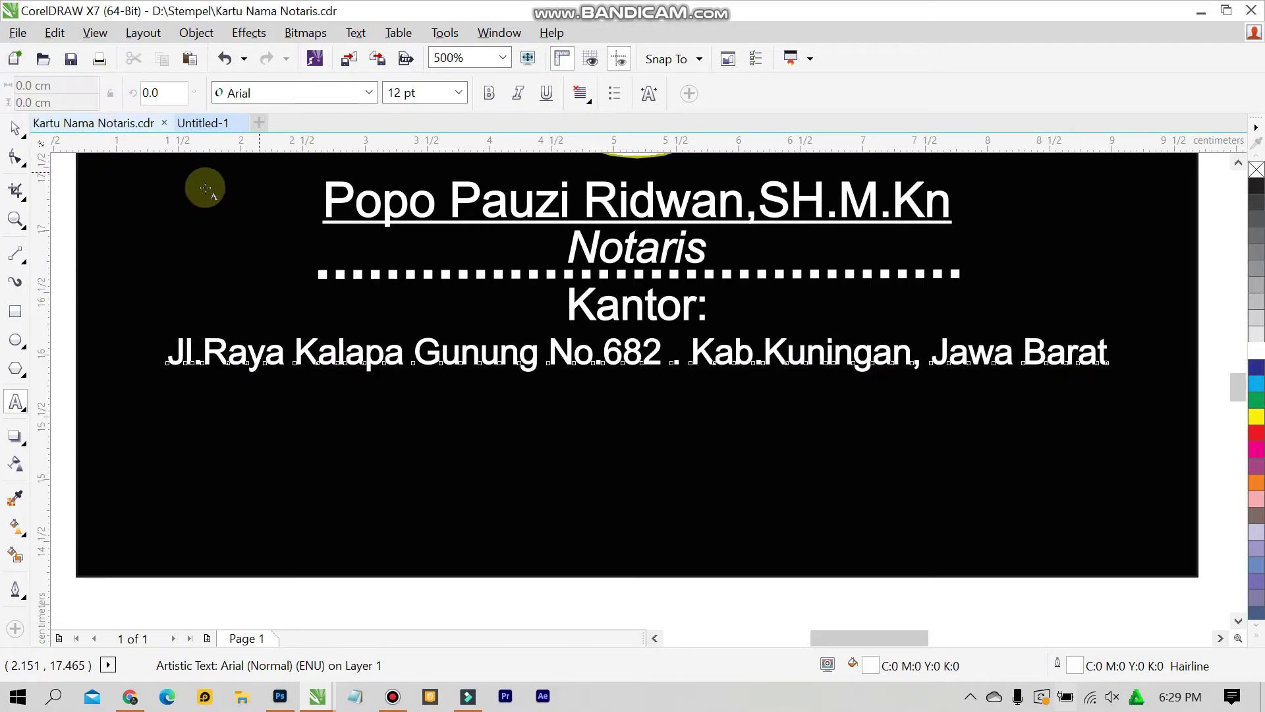
Copy the phone and mobile numbers from Kartu Nama Notaris and paste them after Telp in Untitled-1
{"action": "left_click", "coordinate": [197, 124]}
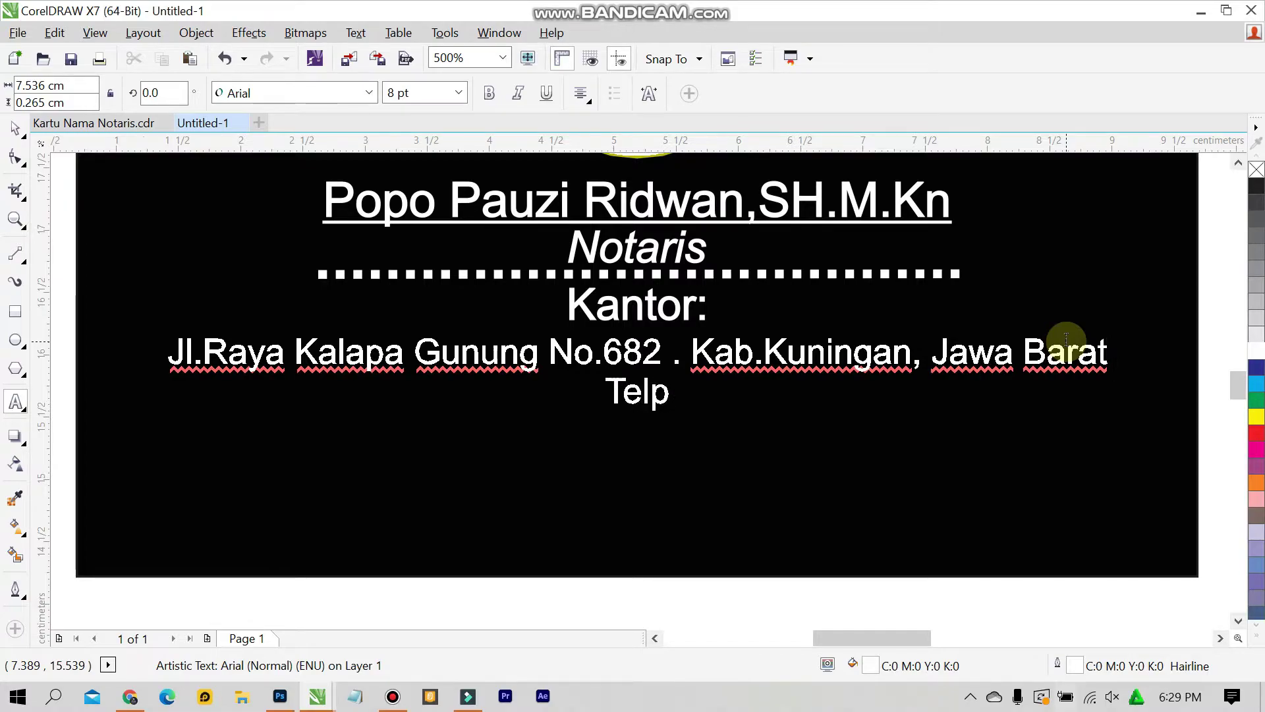
{"action": "left_click", "coordinate": [97, 122]}
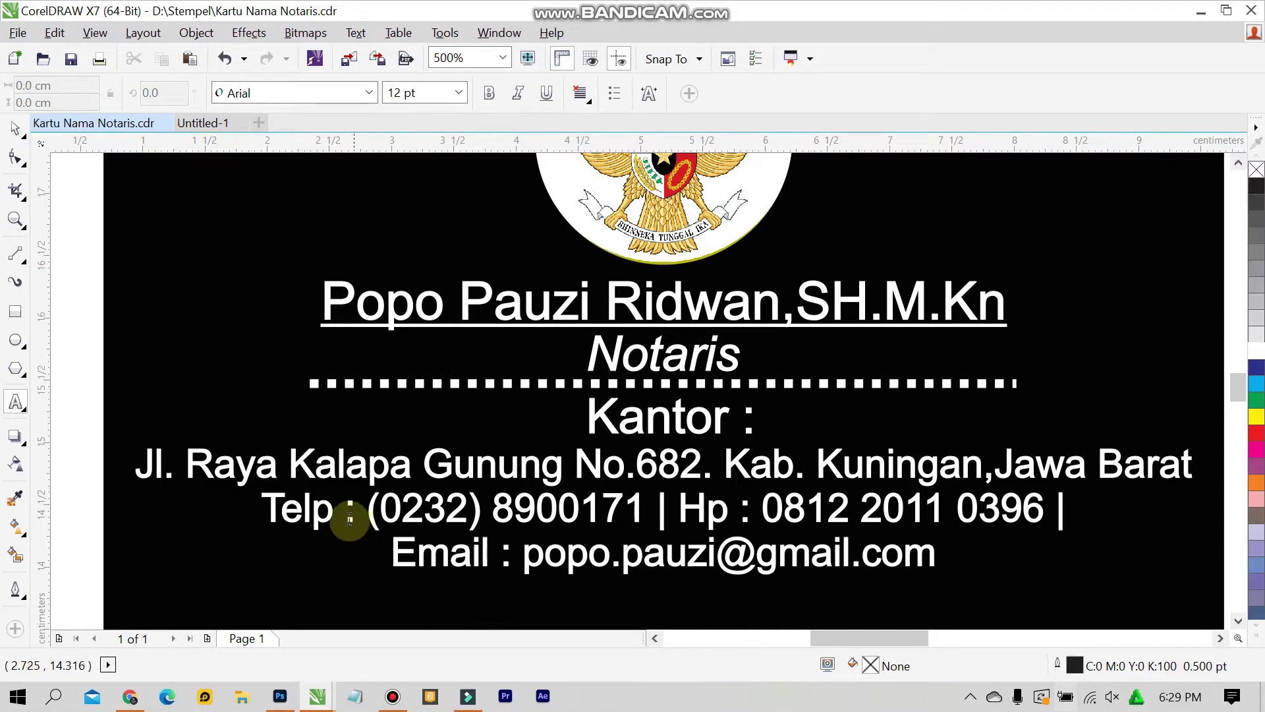
{"action": "left_click_drag", "start_coordinate": [346, 518], "coordinate": [1074, 493]}
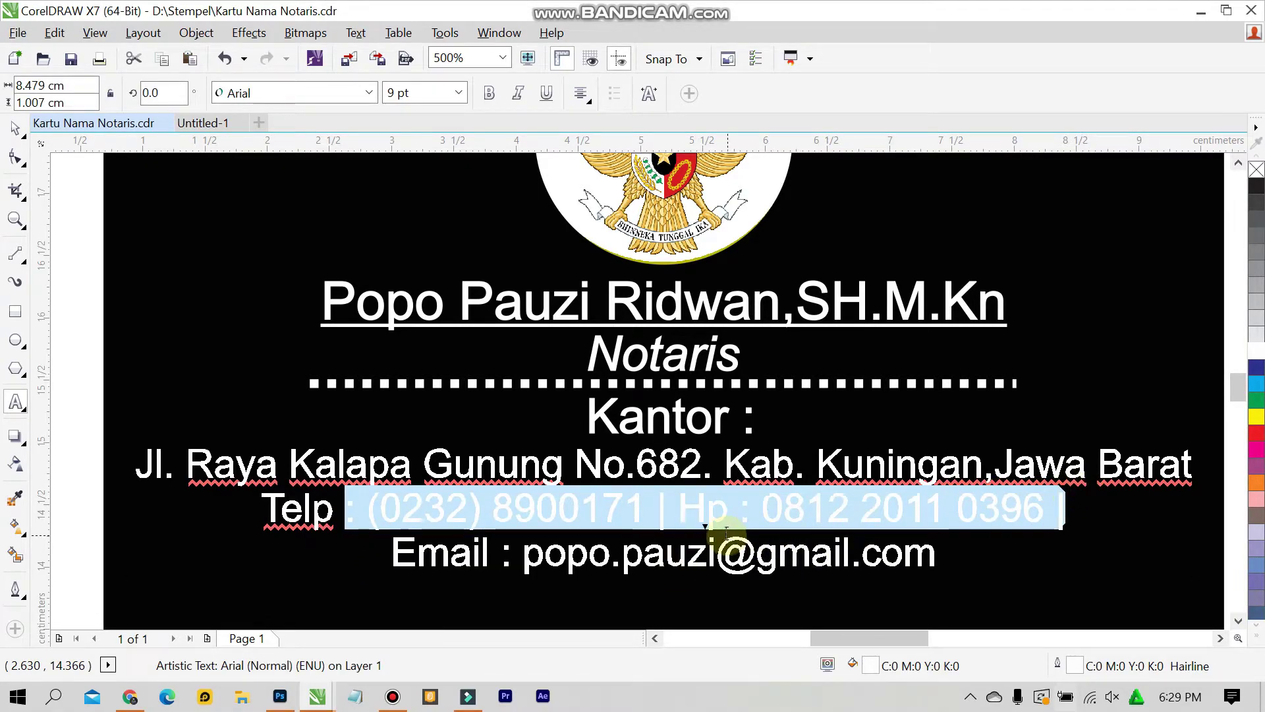
{"action": "left_click", "coordinate": [210, 123]}
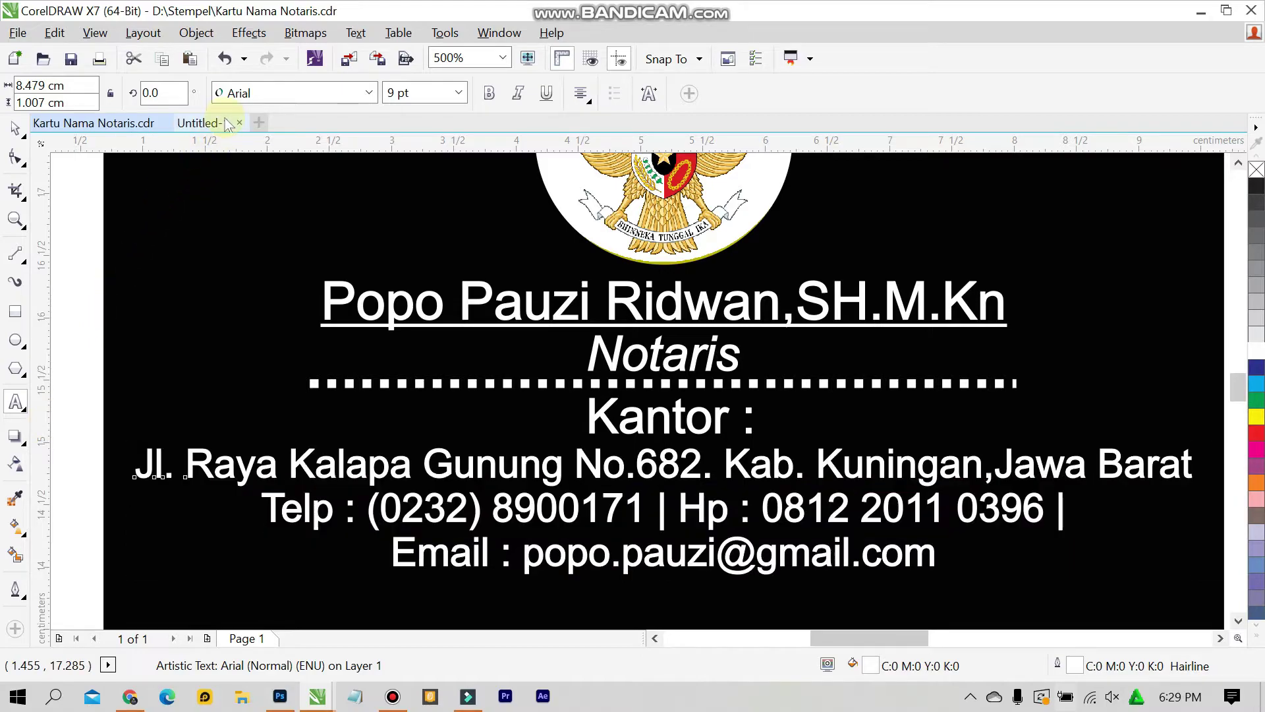
{"action": "key", "text": "ctrl+v"}
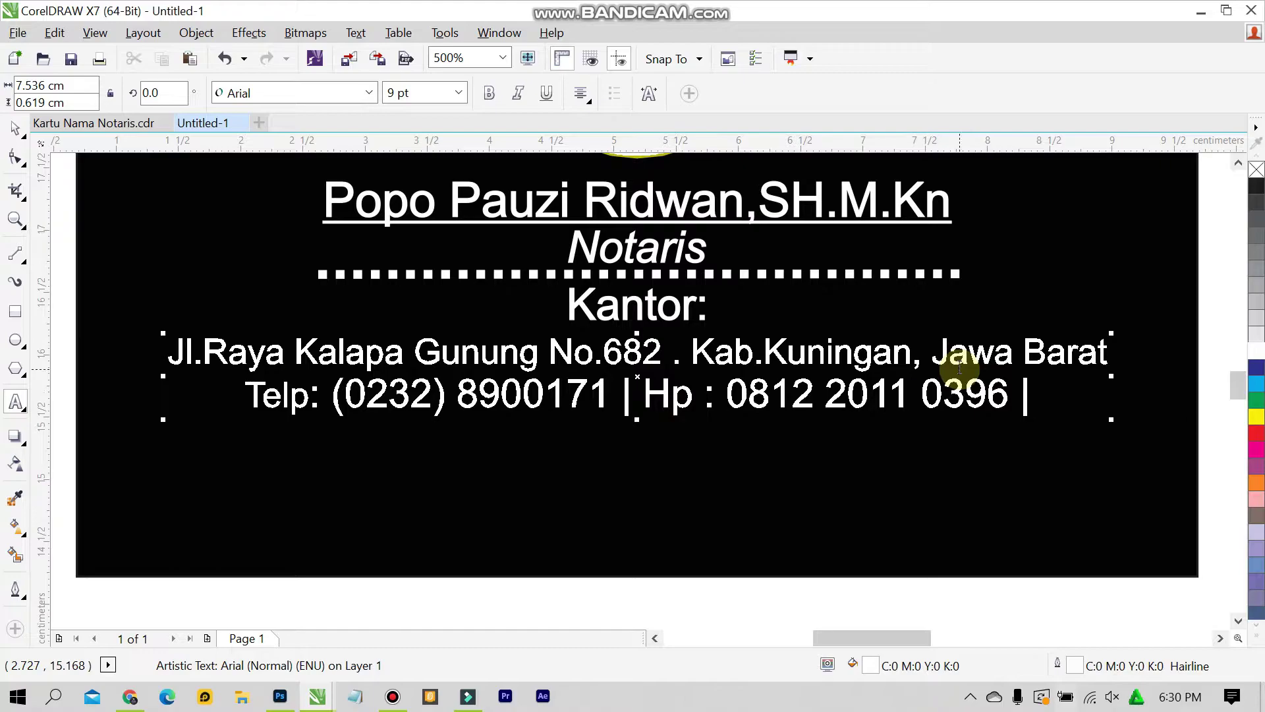
Add an Email line with the contact's e-mail address, then compare with the original card
{"action": "left_click", "coordinate": [91, 123]}
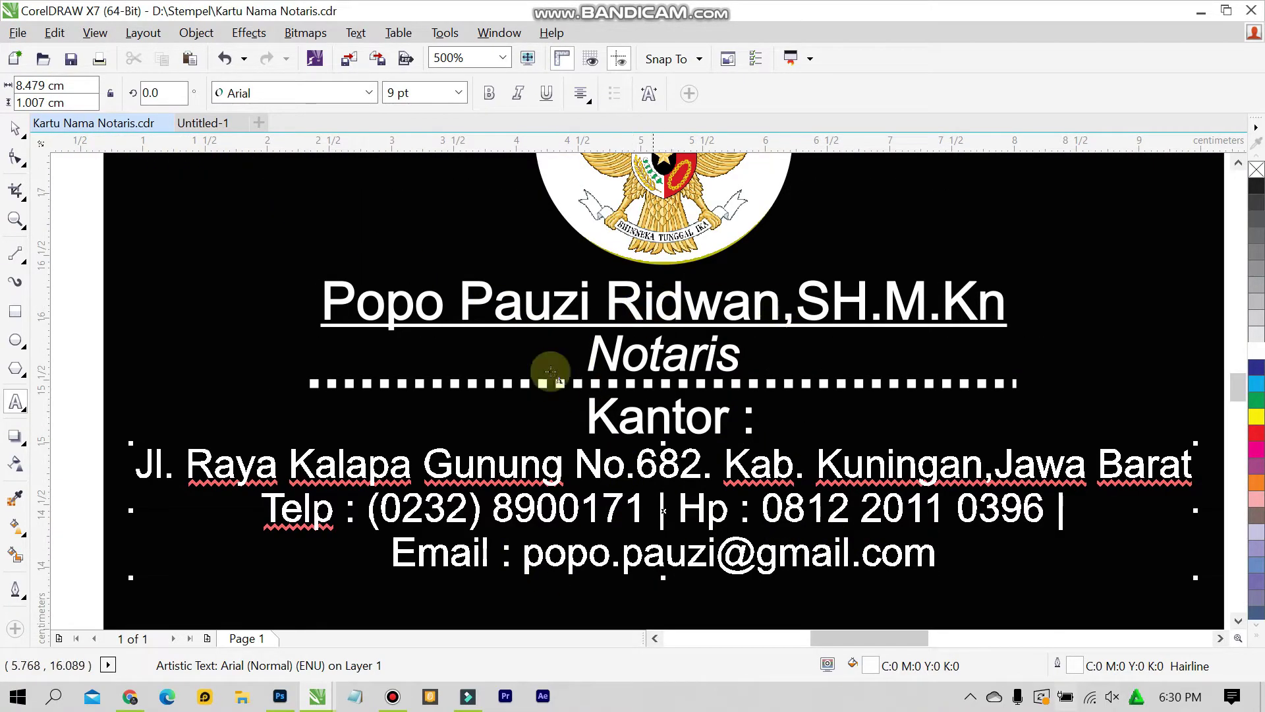
{"action": "left_click", "coordinate": [201, 125]}
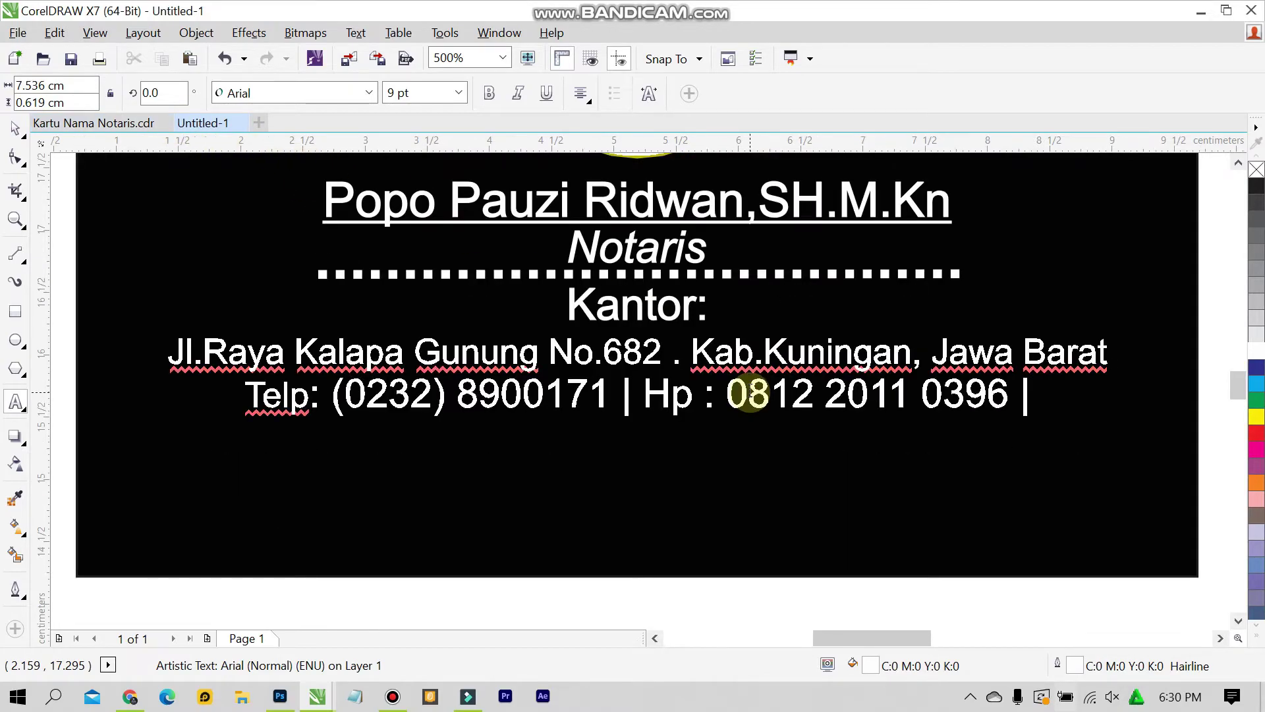
{"action": "type", "text": ":"}
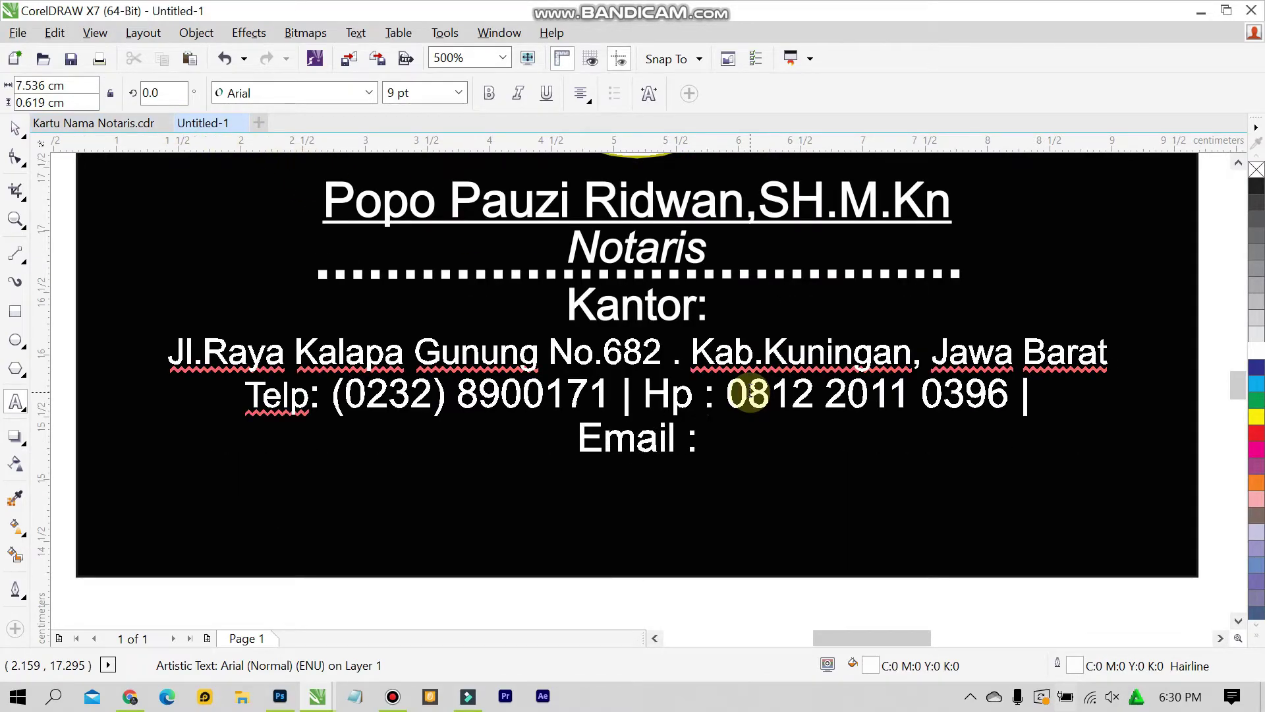
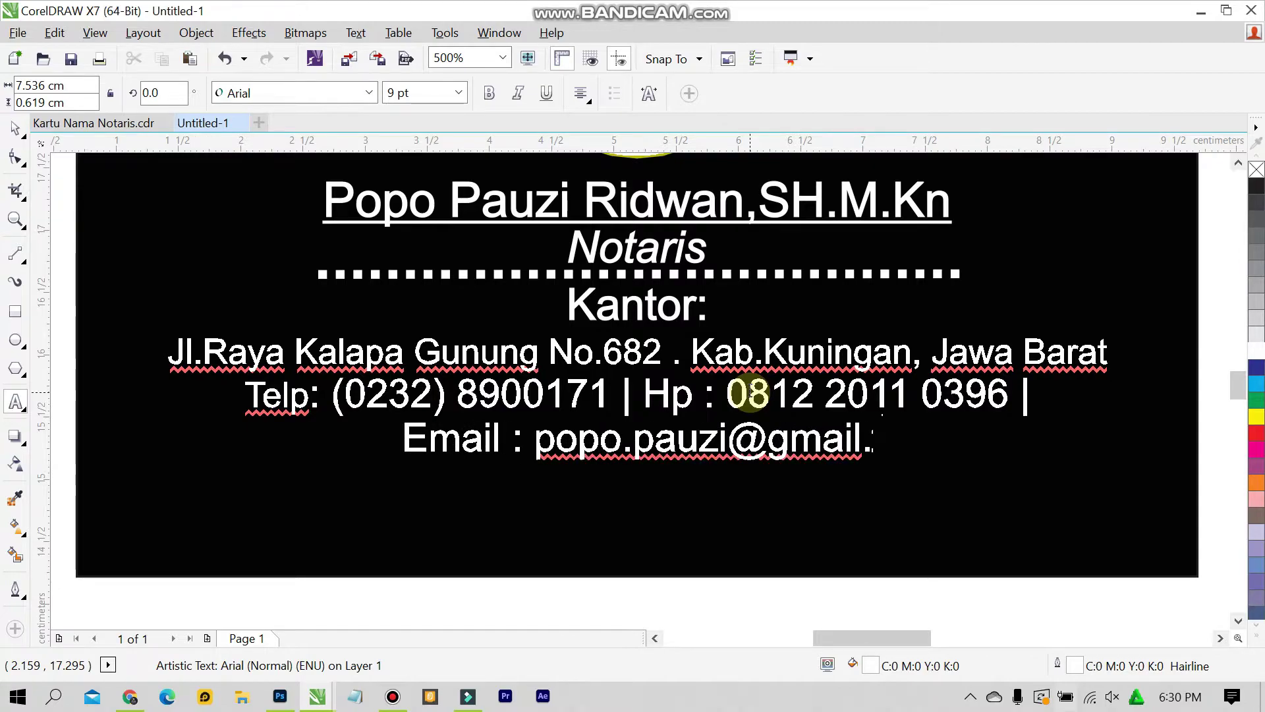
{"action": "key", "text": "Escape"}
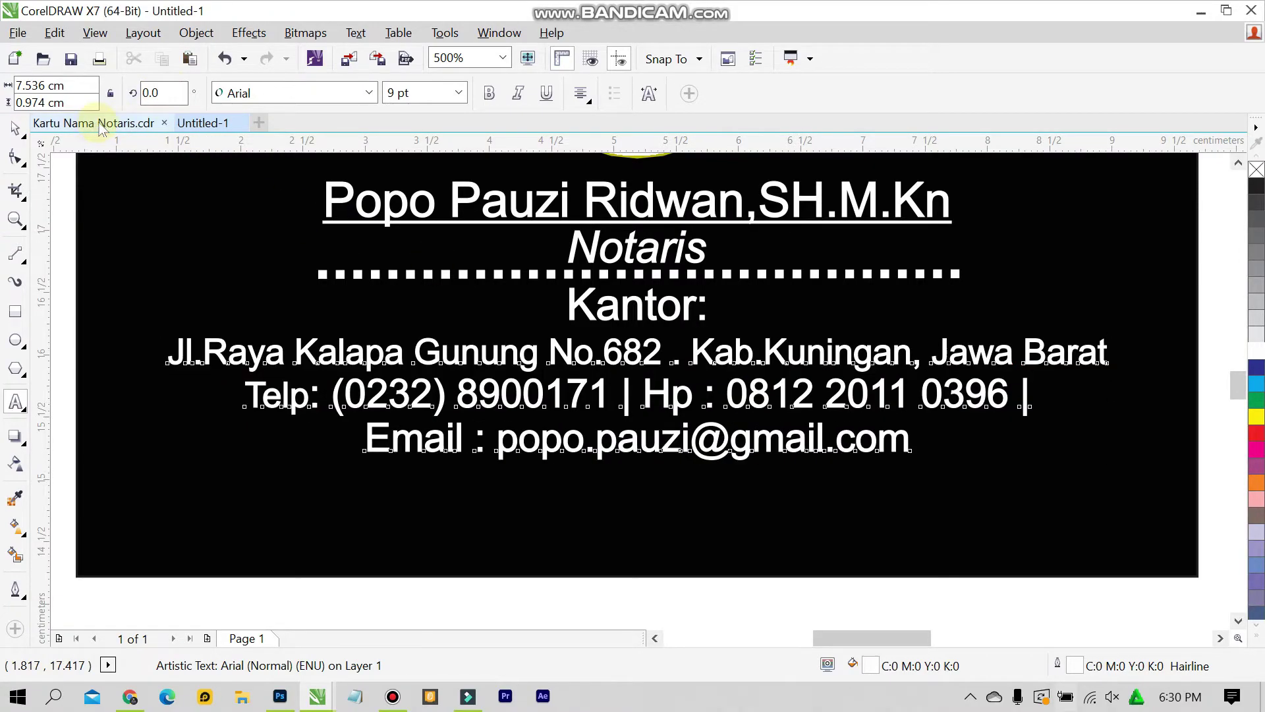
{"action": "left_click", "coordinate": [101, 125]}
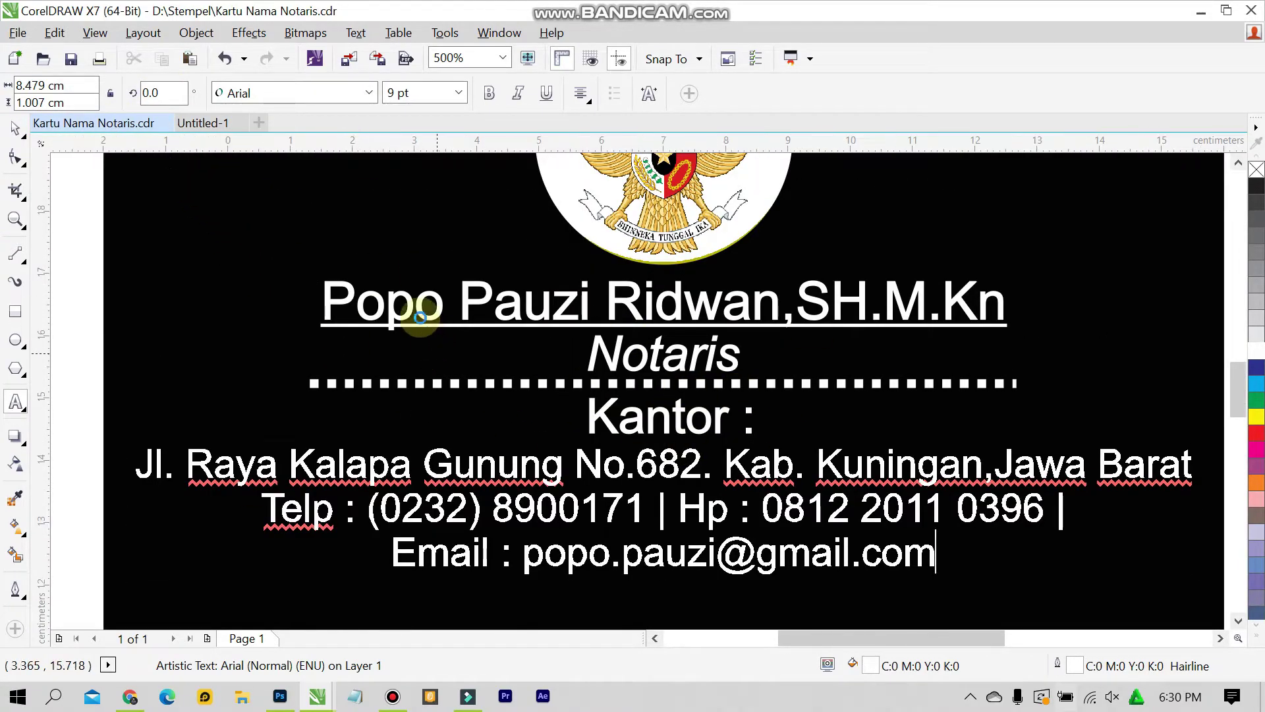
{"action": "scroll", "coordinate": [420, 317], "scroll_direction": "down", "scroll_amount": 2}
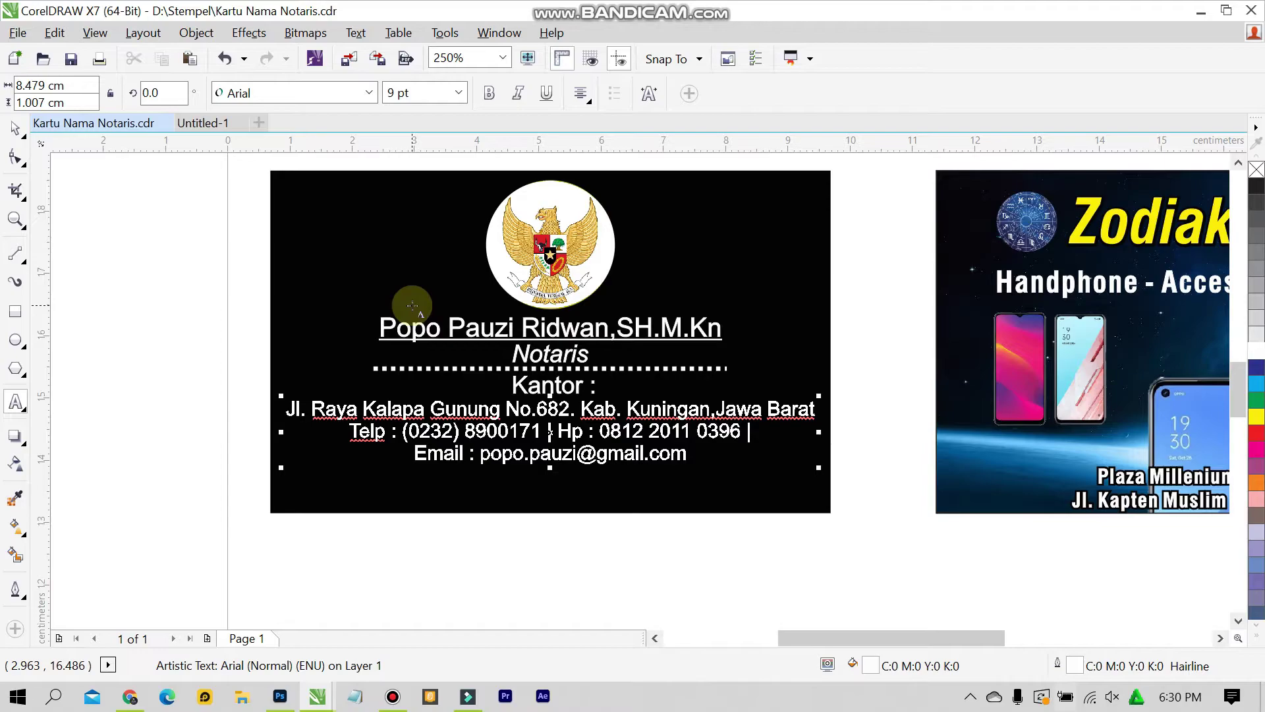
Leave text editing in Untitled-1 and zoom To Fit to show the whole page
{"action": "left_click", "coordinate": [206, 124]}
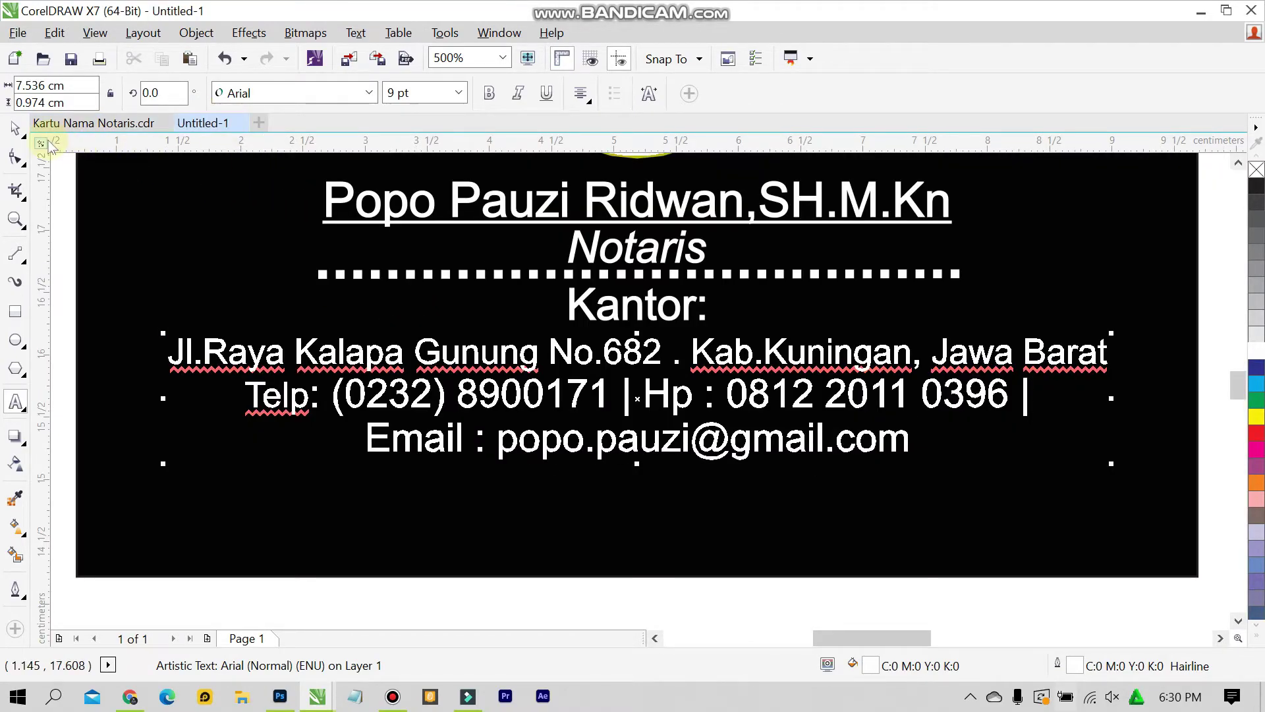
{"action": "left_click", "coordinate": [16, 128]}
{"action": "left_click", "coordinate": [503, 58]}
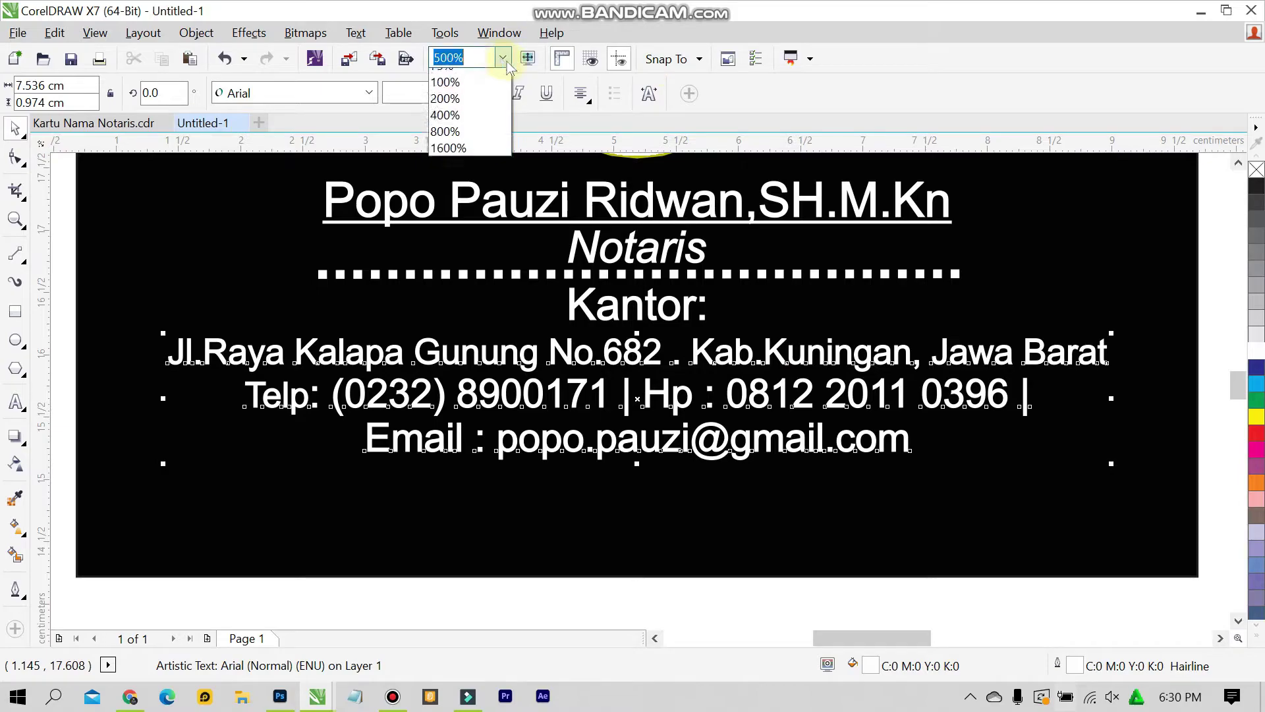
{"action": "left_click", "coordinate": [488, 75]}
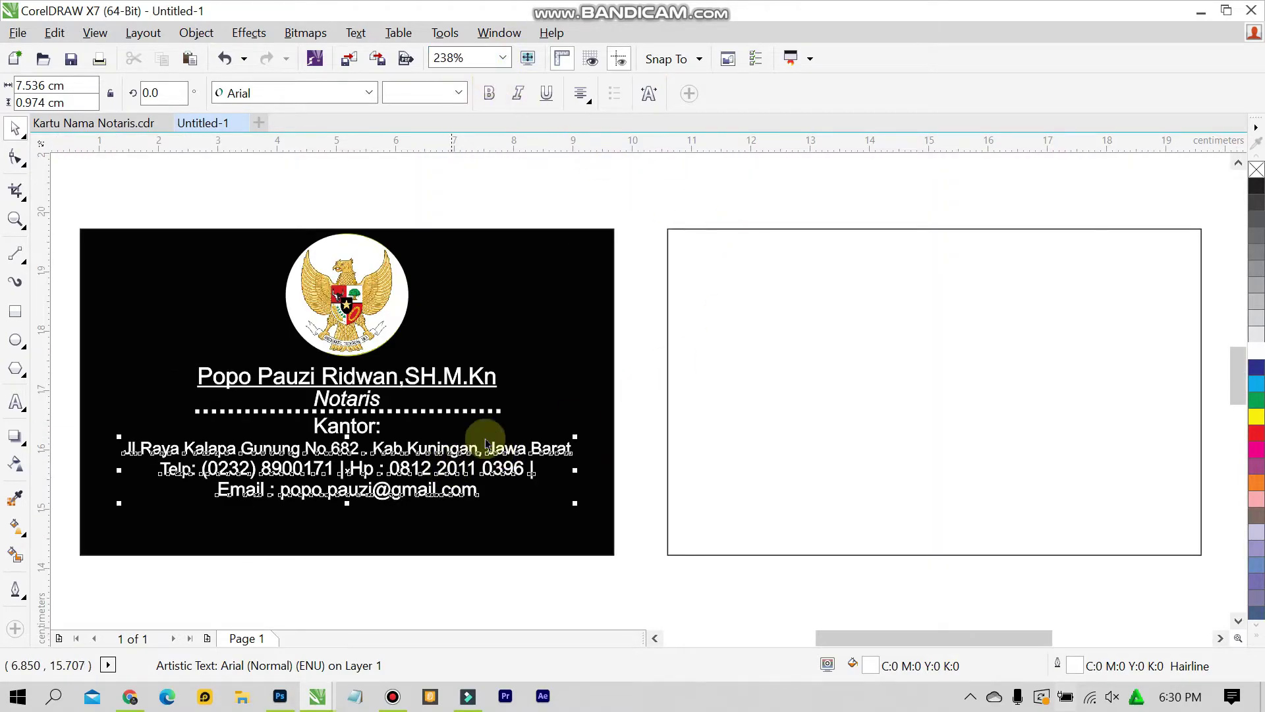
{"action": "left_click", "coordinate": [586, 375], "text": "shift"}
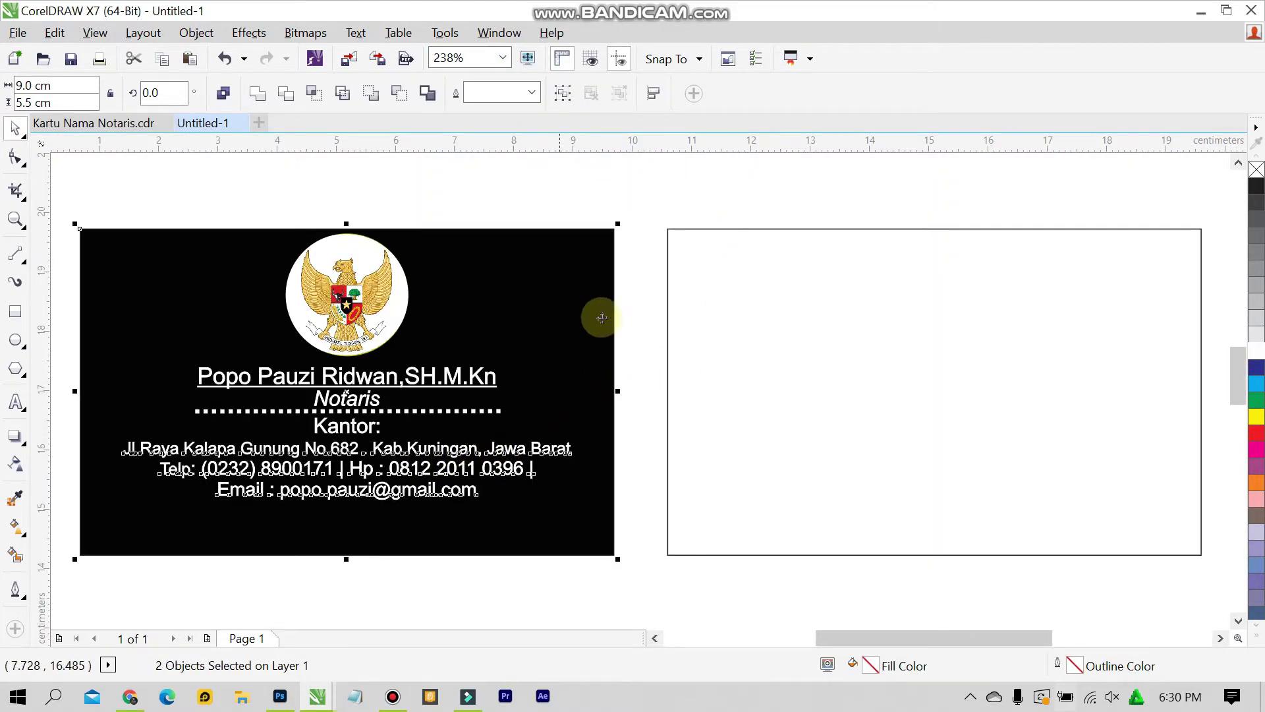
{"action": "left_click", "coordinate": [668, 193]}
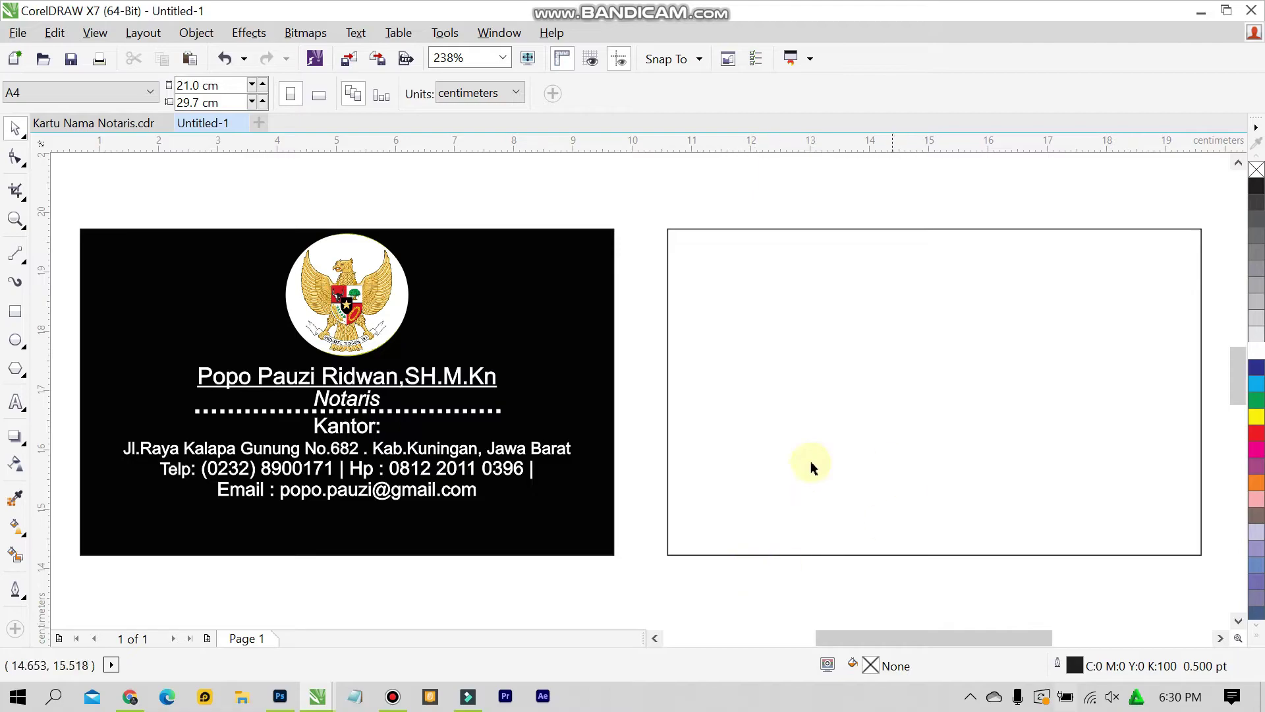
Compare against the original card file, then return to Untitled-1 for the second card
{"action": "left_click", "coordinate": [158, 124]}
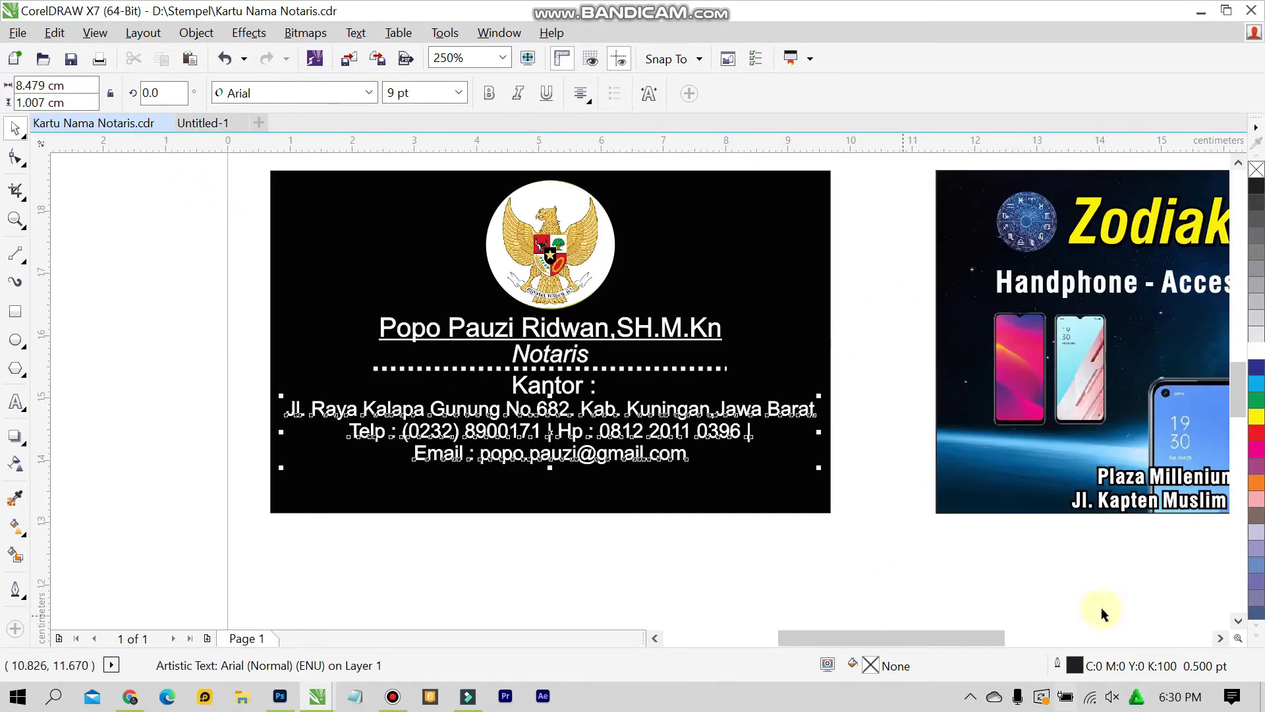
{"action": "left_click", "coordinate": [1220, 638]}
{"action": "left_click", "coordinate": [1220, 638]}
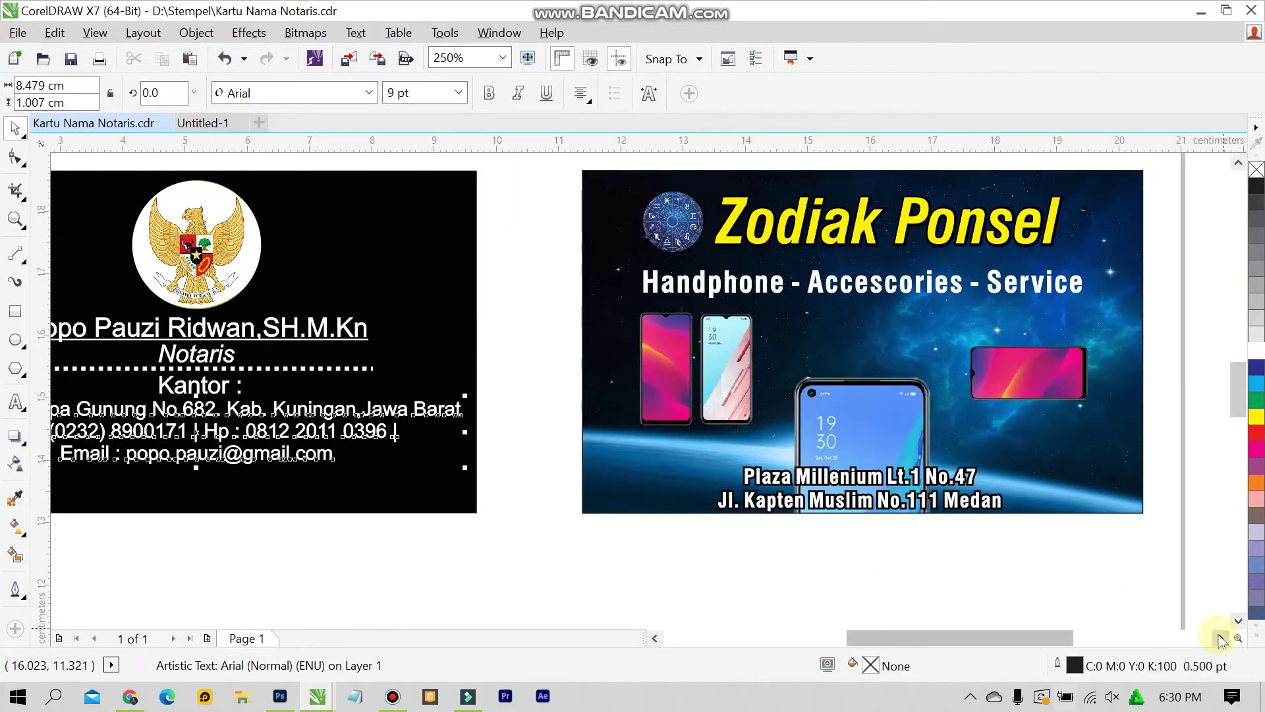
{"action": "left_click", "coordinate": [1050, 590]}
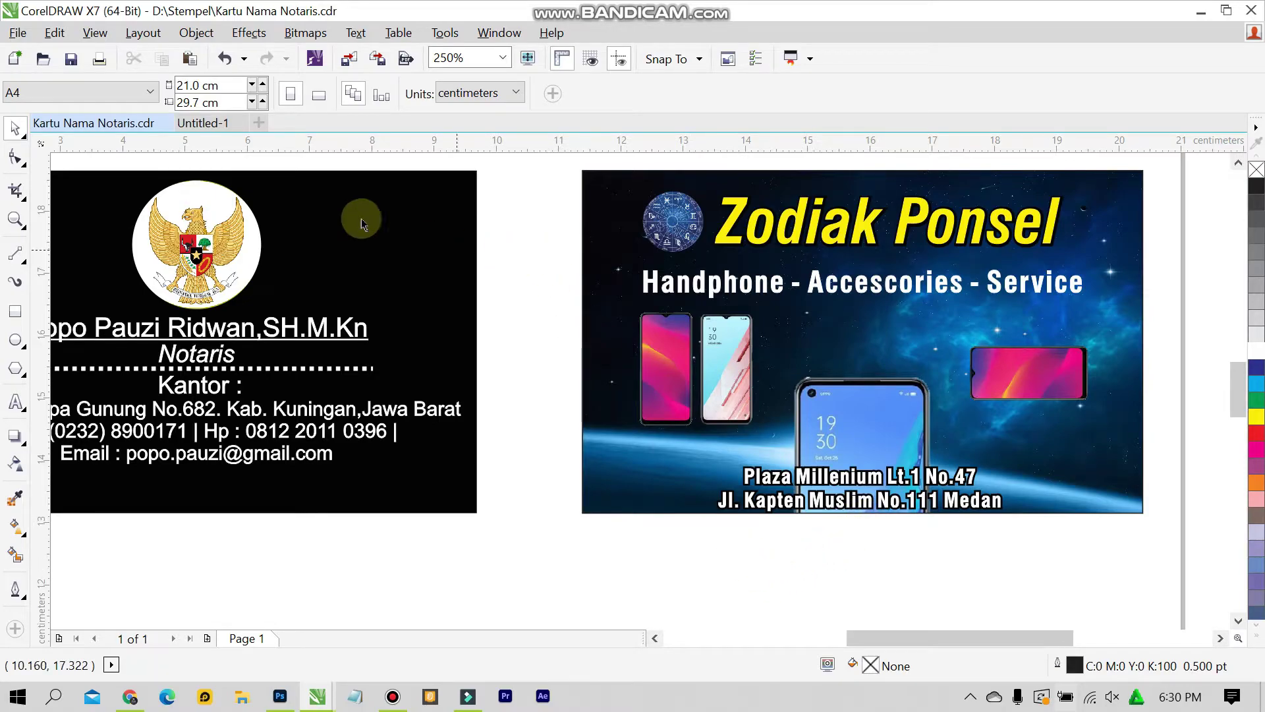
{"action": "left_click", "coordinate": [211, 125]}
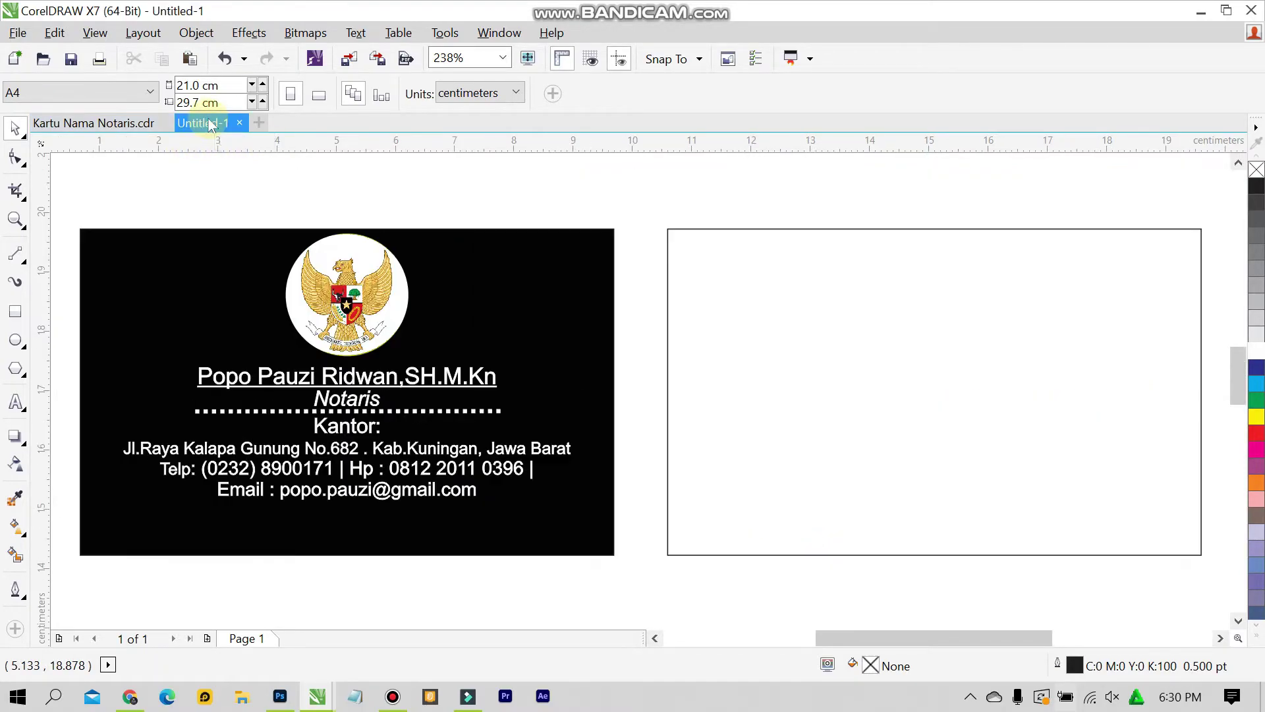
{"action": "left_click", "coordinate": [136, 129]}
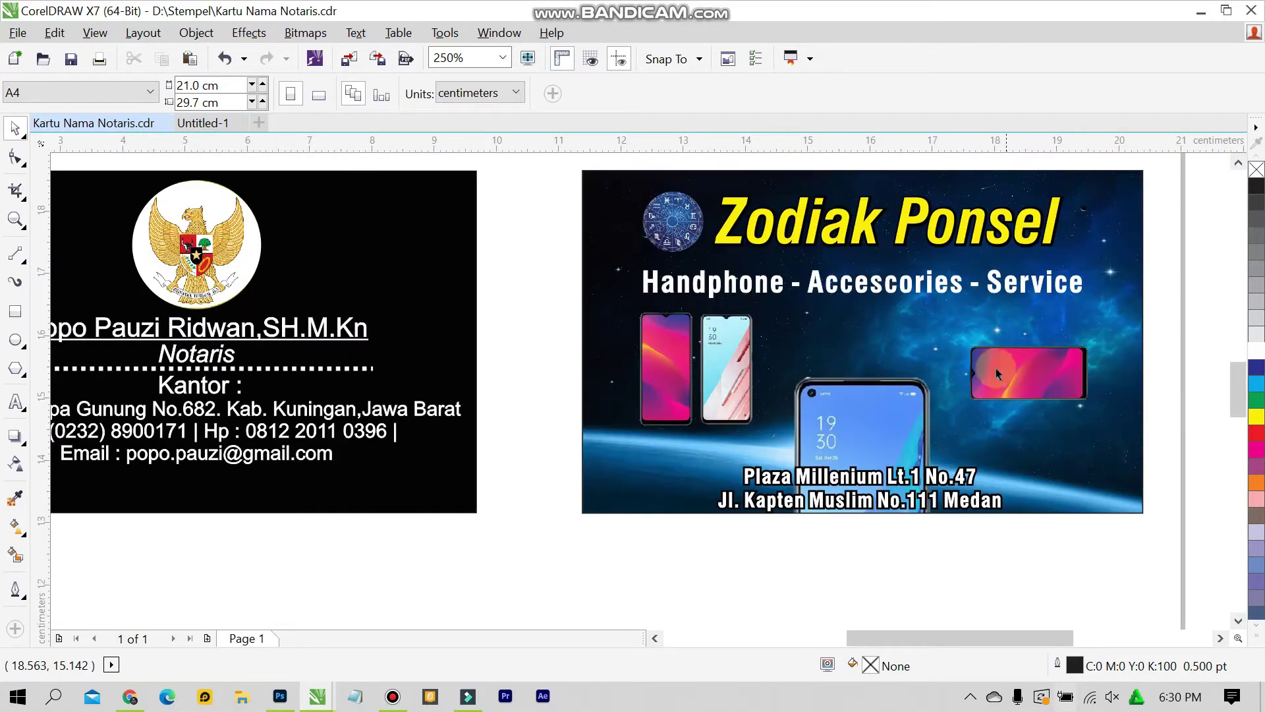
{"action": "left_click", "coordinate": [211, 125]}
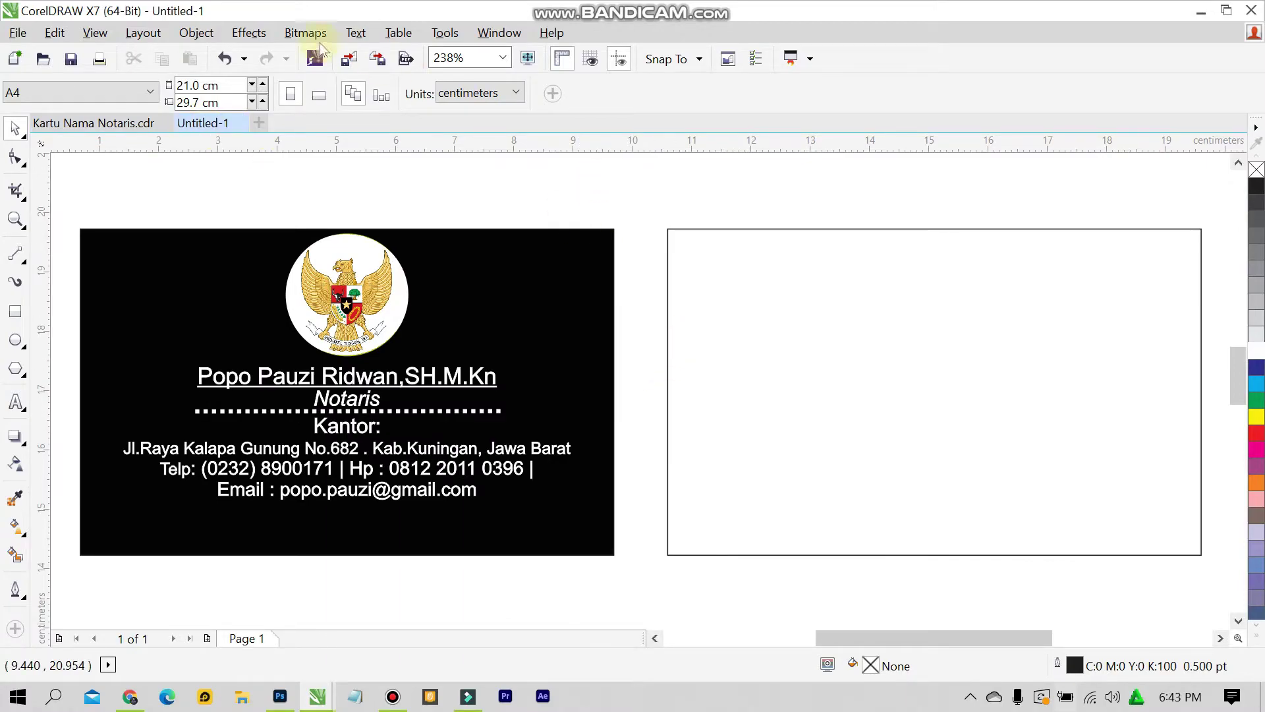
Import the Gambar Angkasa space picture and place it on the canvas
{"action": "left_click", "coordinate": [20, 33]}
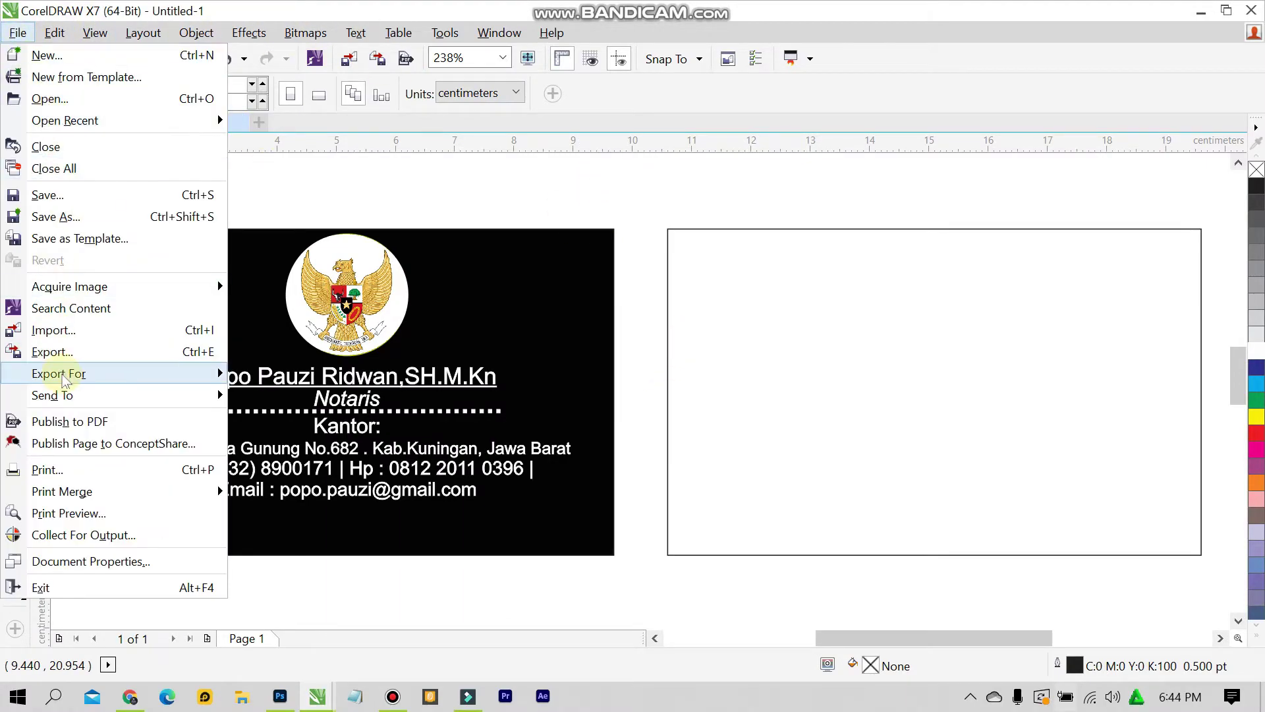
{"action": "left_click", "coordinate": [84, 331]}
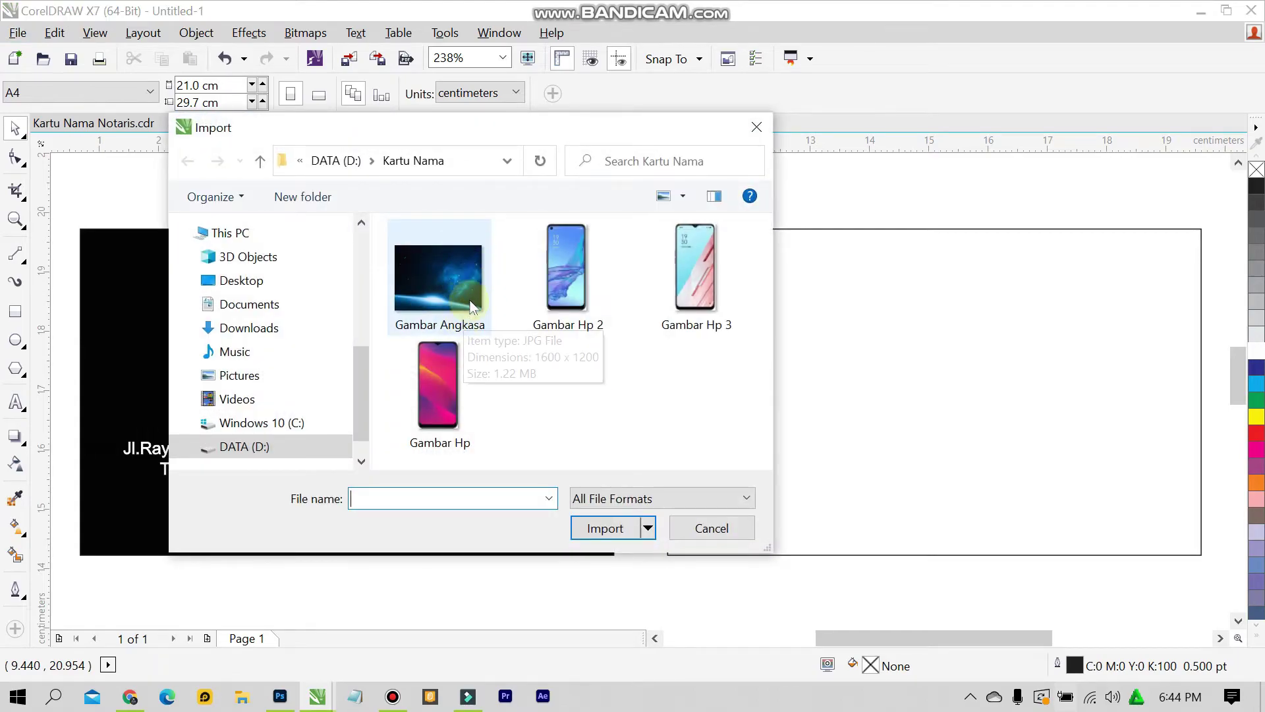
{"action": "left_click", "coordinate": [457, 285]}
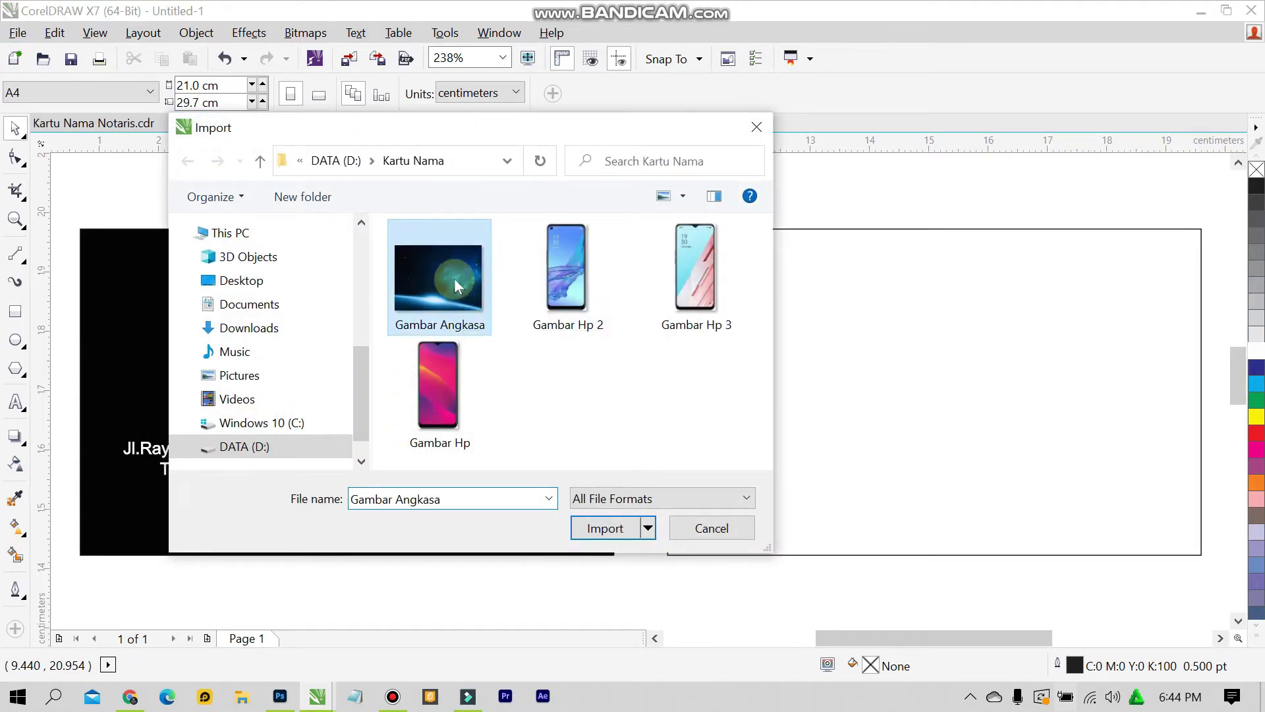
{"action": "left_click", "coordinate": [572, 525]}
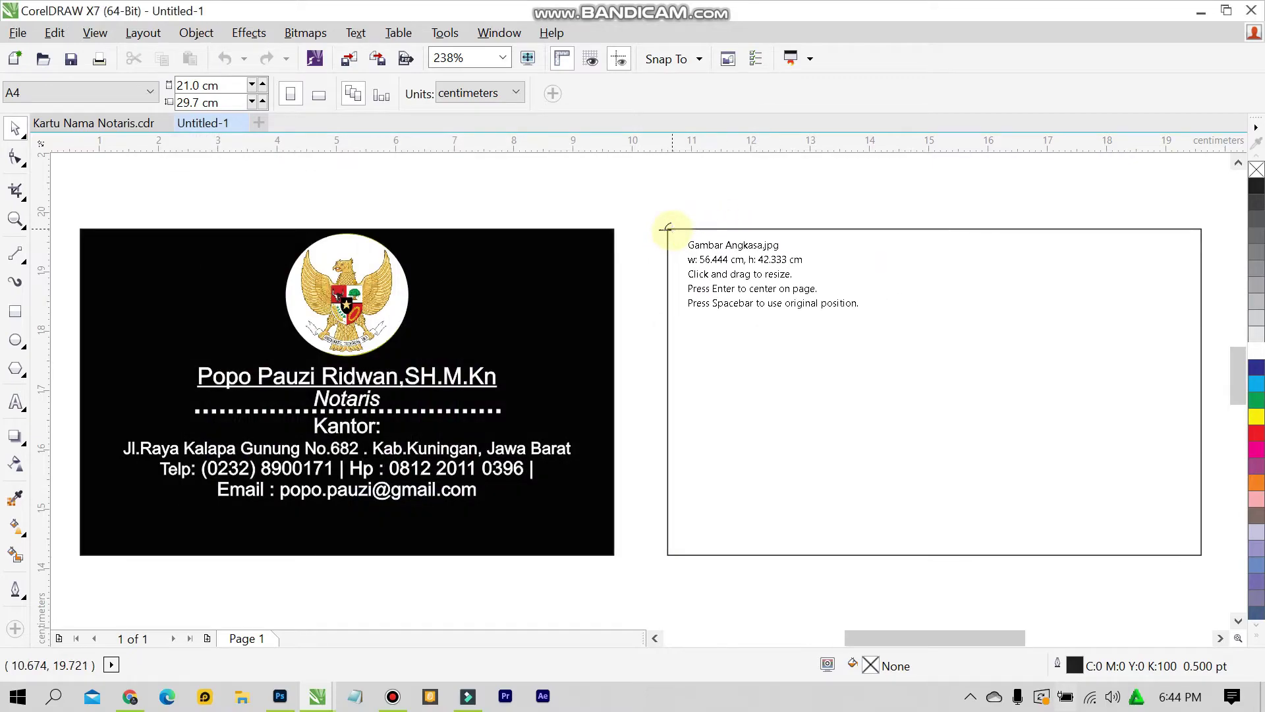
{"action": "left_click", "coordinate": [668, 229]}
Move the space picture onto the page and resize it to 9 × 5.5 cm
{"action": "scroll", "coordinate": [715, 263], "scroll_direction": "down", "scroll_amount": 5}
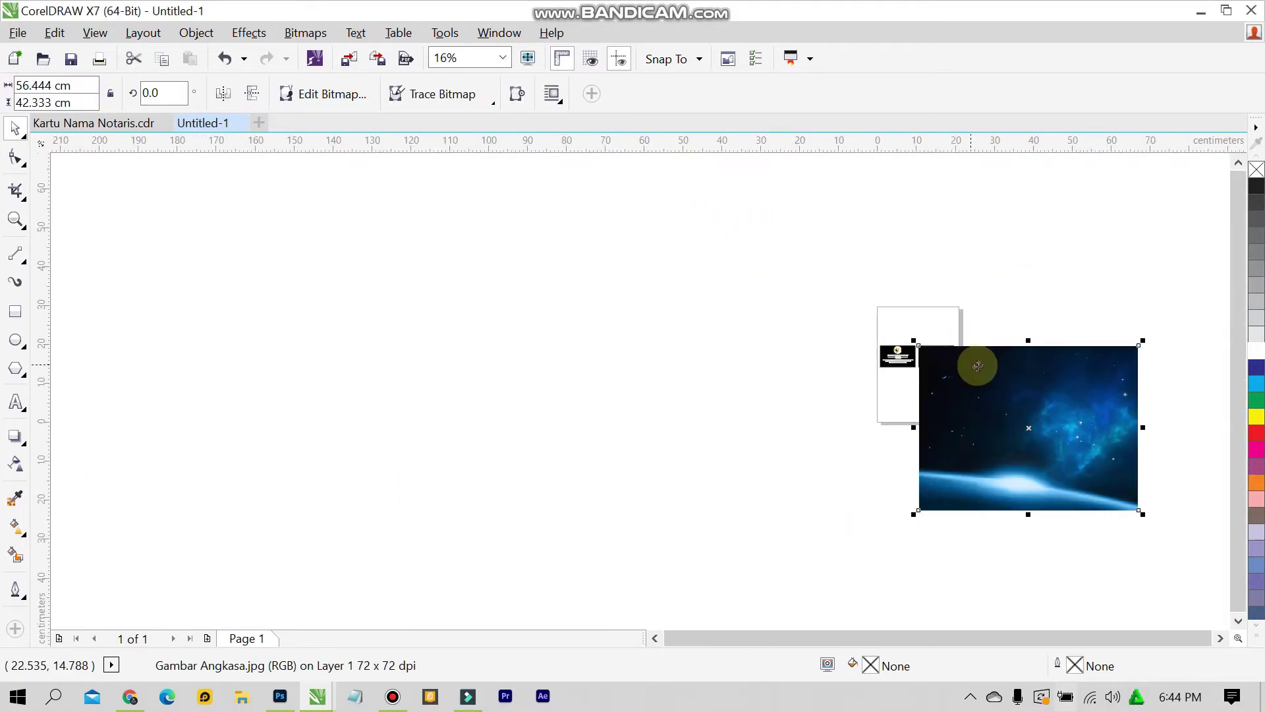
{"action": "scroll", "coordinate": [1114, 435], "scroll_direction": "up", "scroll_amount": 2}
{"action": "left_click_drag", "start_coordinate": [1031, 422], "coordinate": [898, 395]}
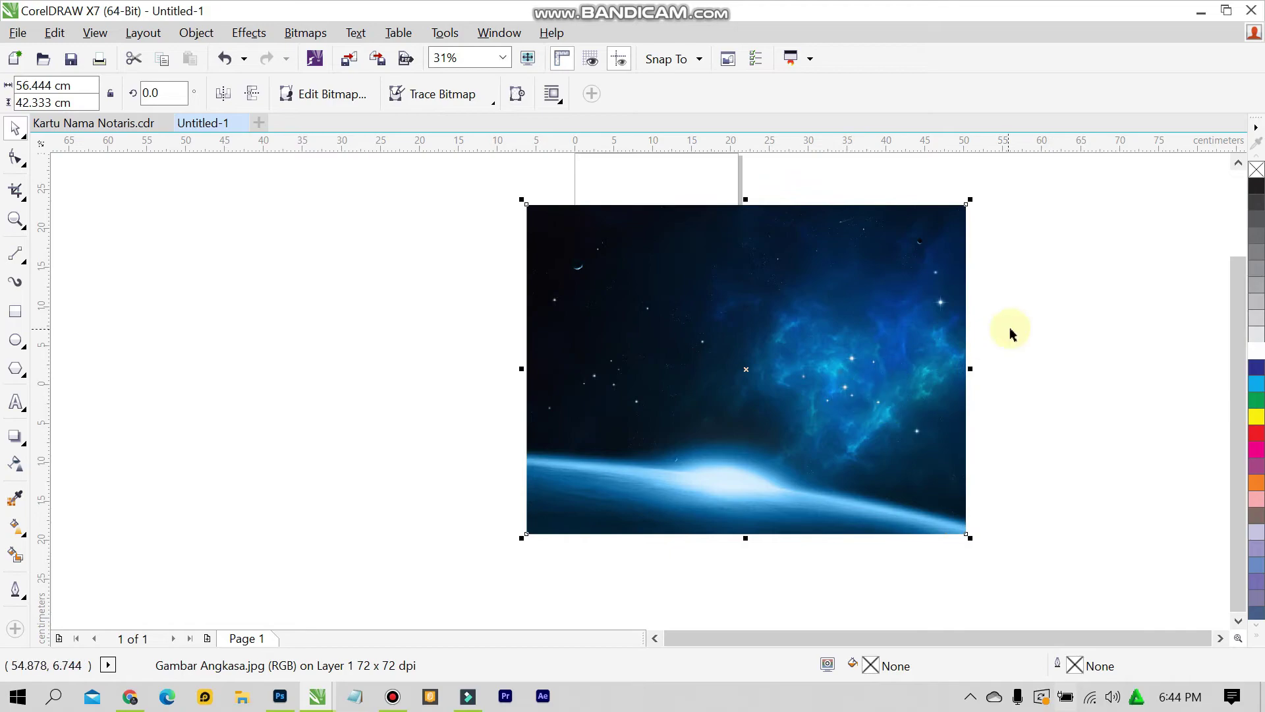
{"action": "left_click", "coordinate": [1013, 334]}
{"action": "left_click", "coordinate": [885, 294]}
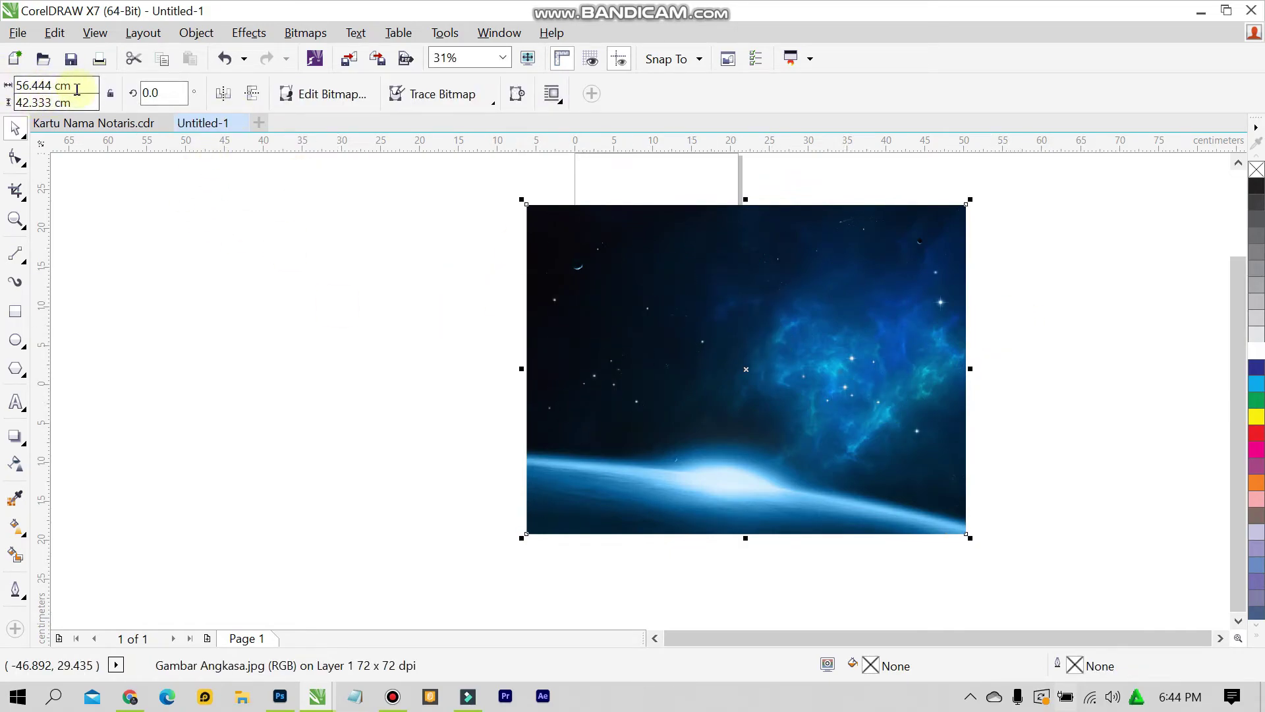
{"action": "type", "text": "9"}
{"action": "key", "text": "Tab"}
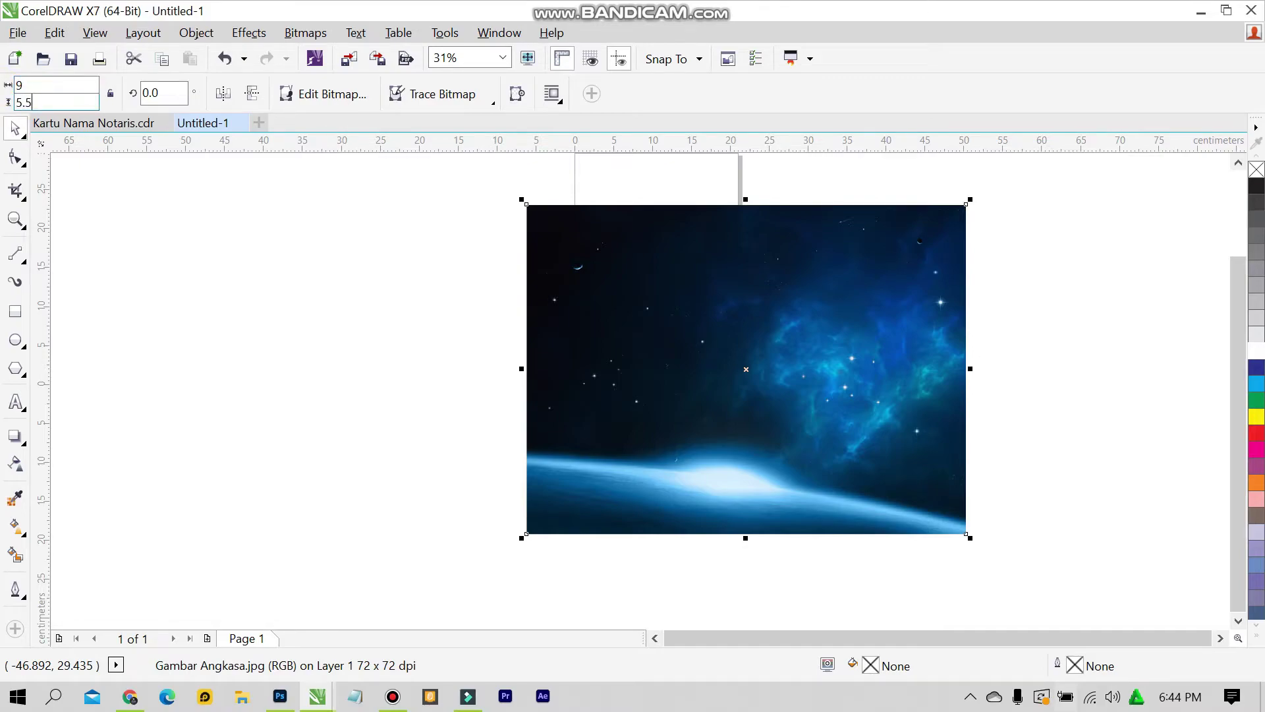
{"action": "key", "text": "Return"}
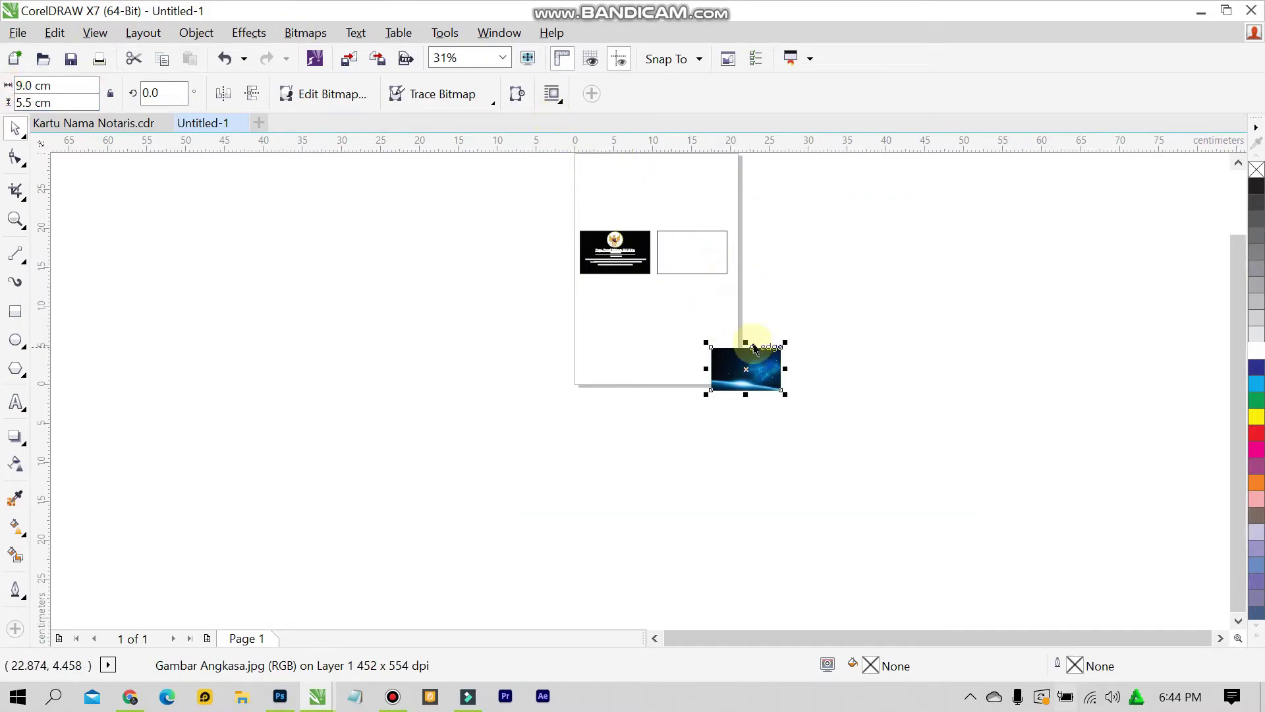
Position the resized picture over the empty second card outline
{"action": "scroll", "coordinate": [735, 353], "scroll_direction": "up", "scroll_amount": 2}
{"action": "left_click_drag", "start_coordinate": [727, 348], "coordinate": [616, 192]}
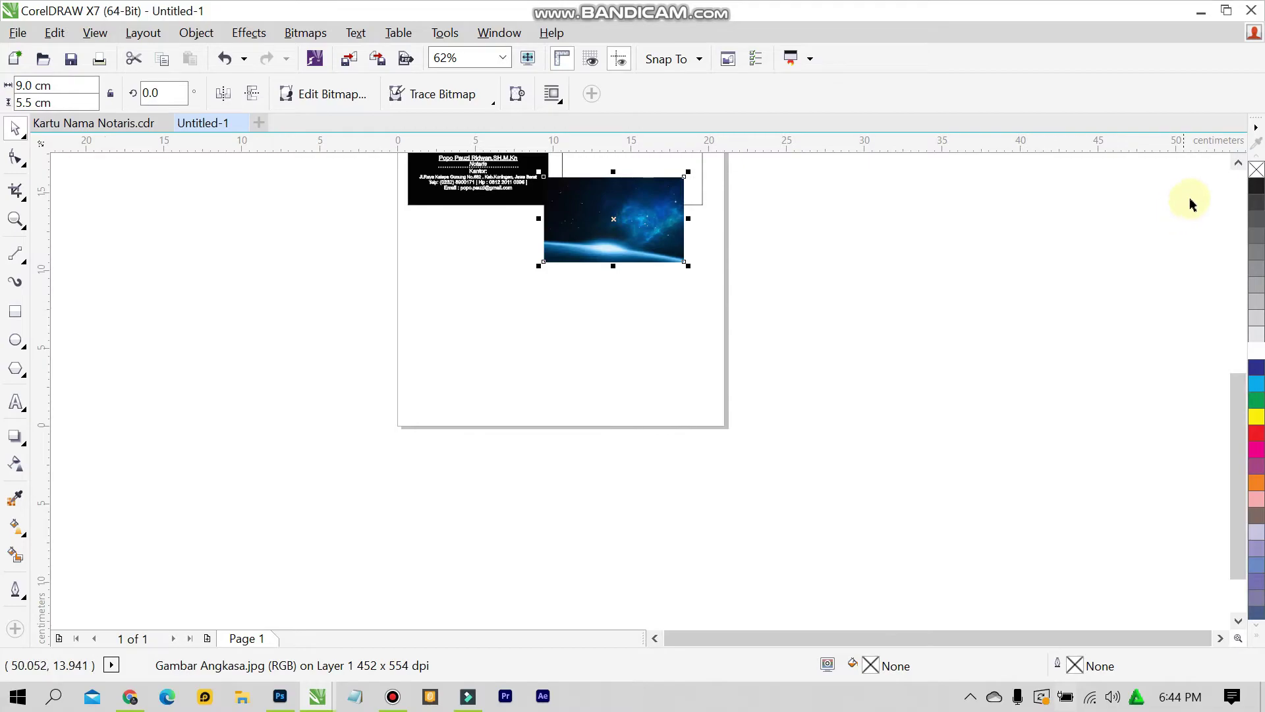
{"action": "left_click", "coordinate": [1237, 162]}
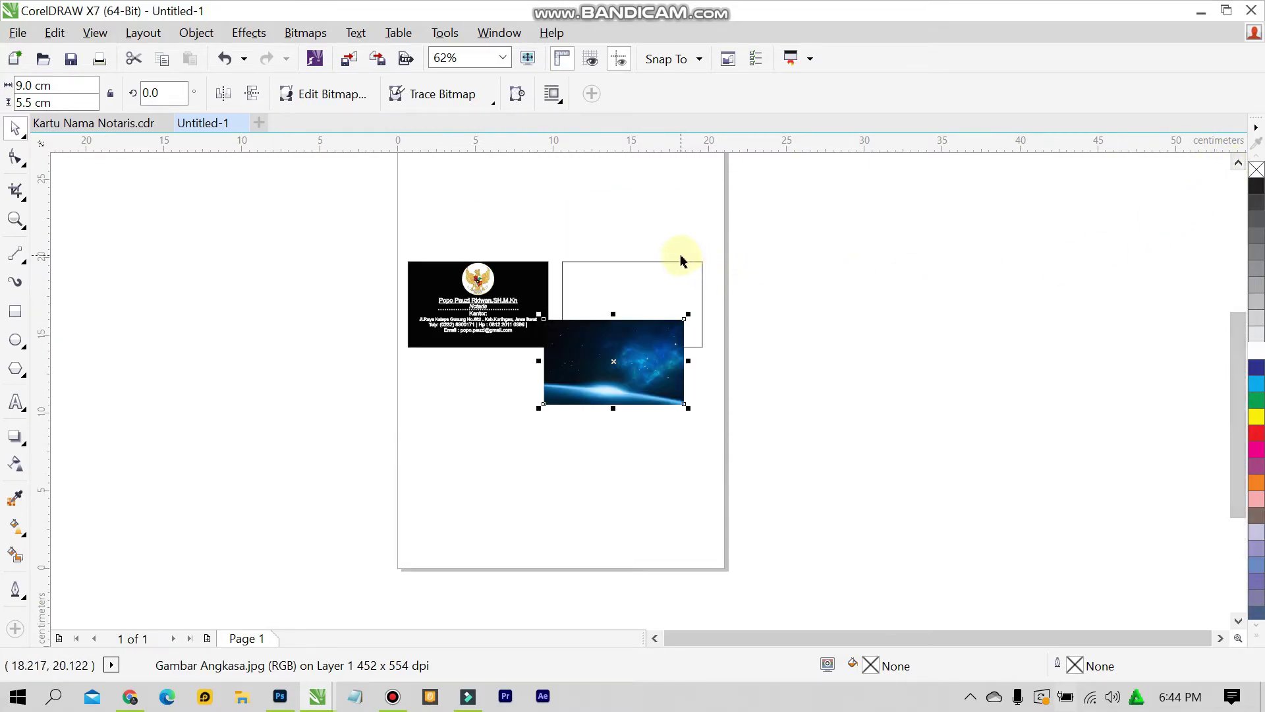
{"action": "scroll", "coordinate": [679, 264], "scroll_direction": "up", "scroll_amount": 2}
{"action": "left_click_drag", "start_coordinate": [616, 455], "coordinate": [644, 345]}
{"action": "scroll", "coordinate": [645, 338], "scroll_direction": "up", "scroll_amount": 2}
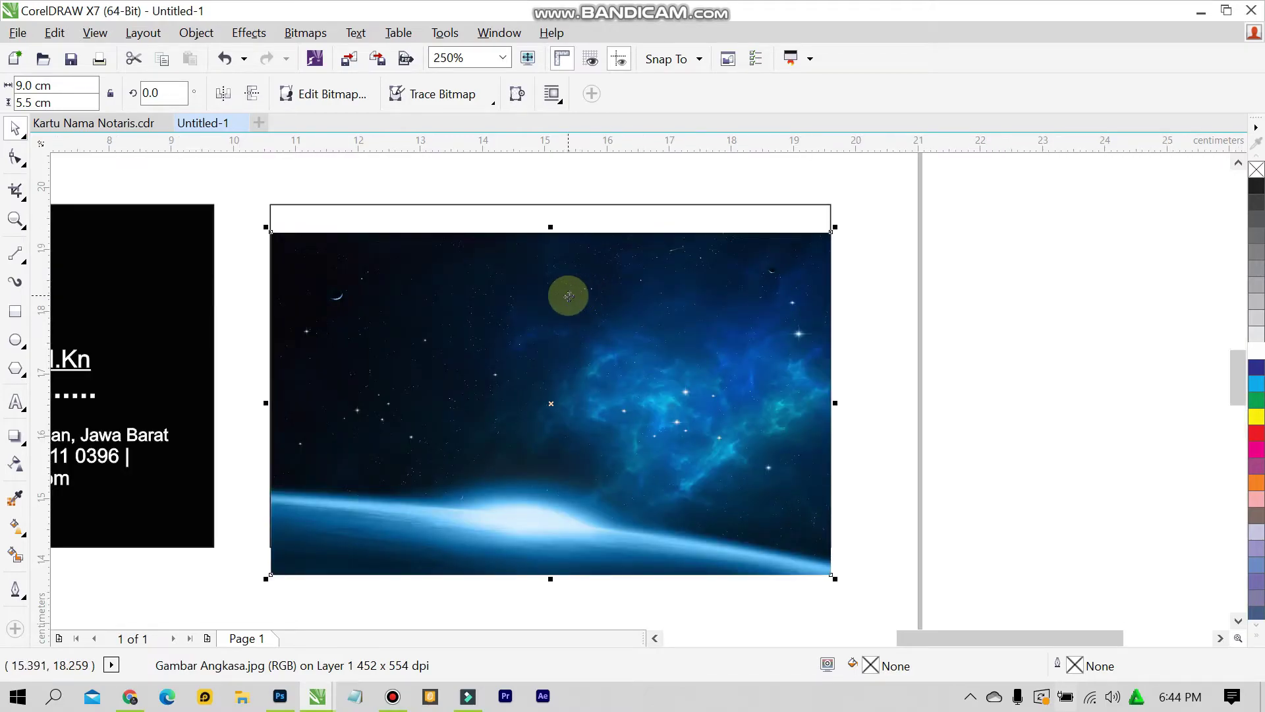
Try placing the picture inside the card outline from its context menu, then reselect it
{"action": "right_click", "coordinate": [562, 298]}
{"action": "left_click", "coordinate": [633, 147]}
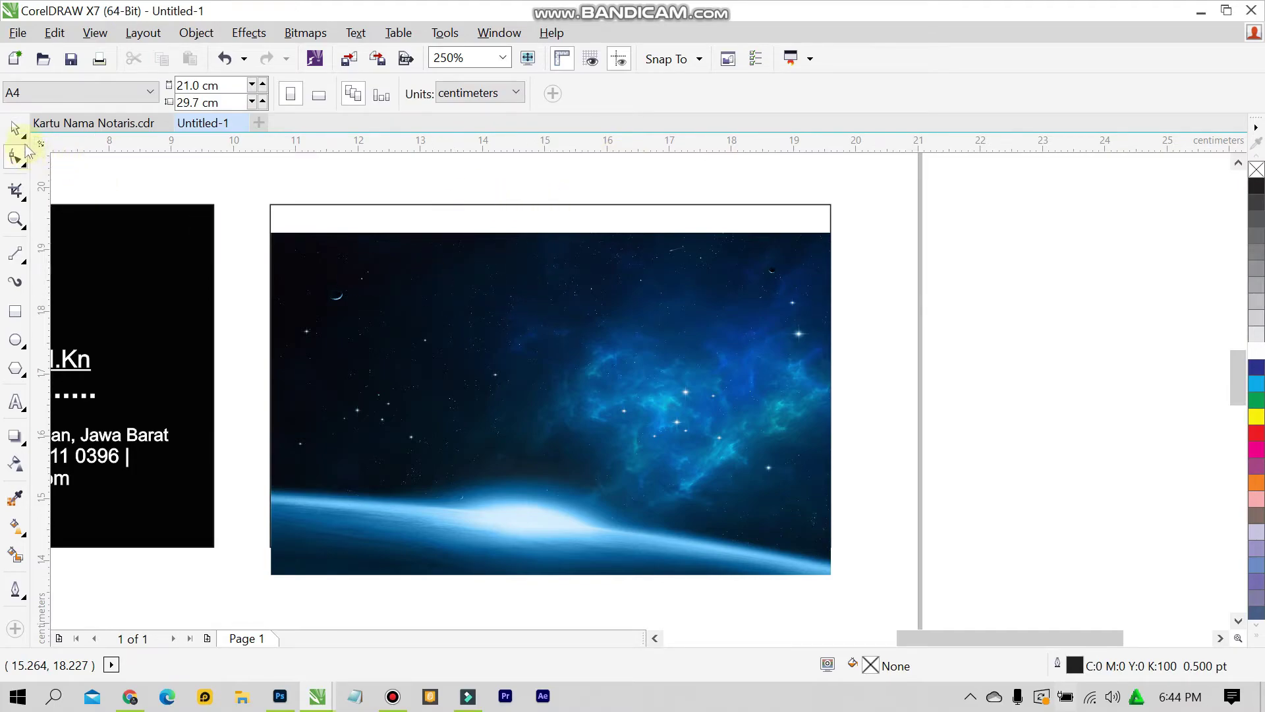
{"action": "left_click", "coordinate": [565, 340]}
{"action": "left_click", "coordinate": [565, 340]}
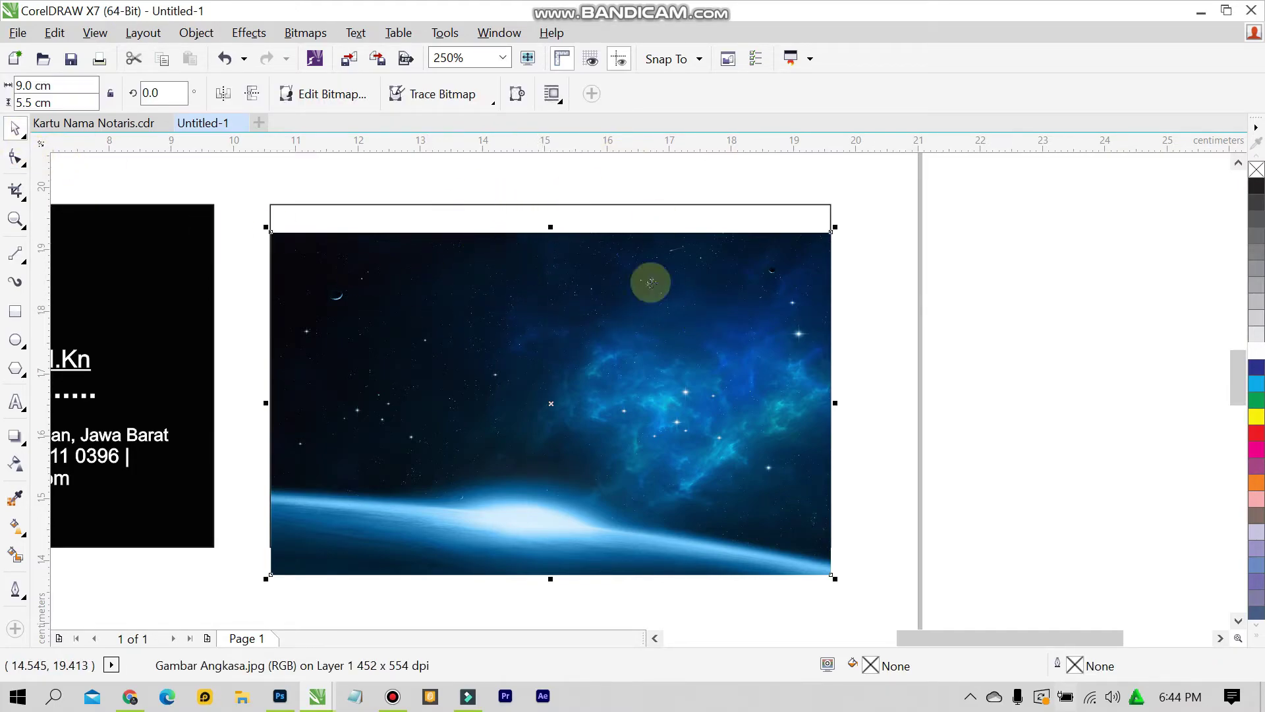
PowerClip the space photo into the second card rectangle, shifting it up to fill edge to edge
{"action": "right_click", "coordinate": [574, 325]}
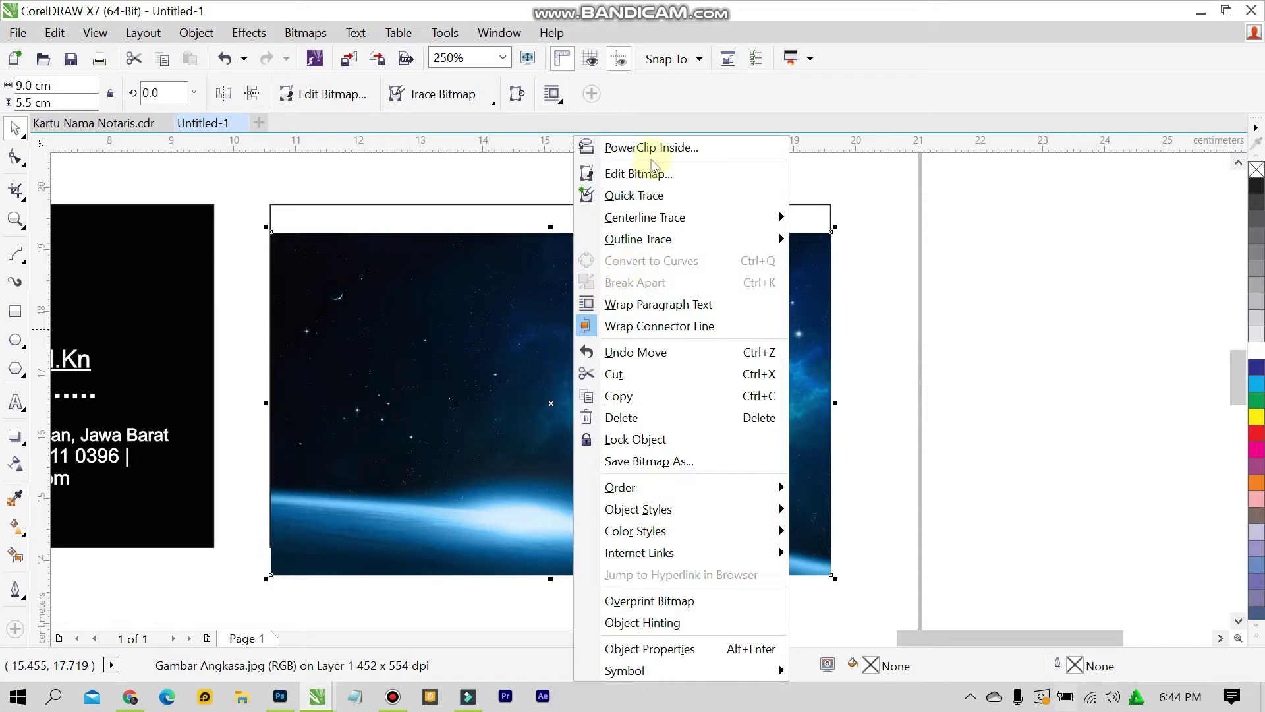
{"action": "left_click", "coordinate": [706, 147]}
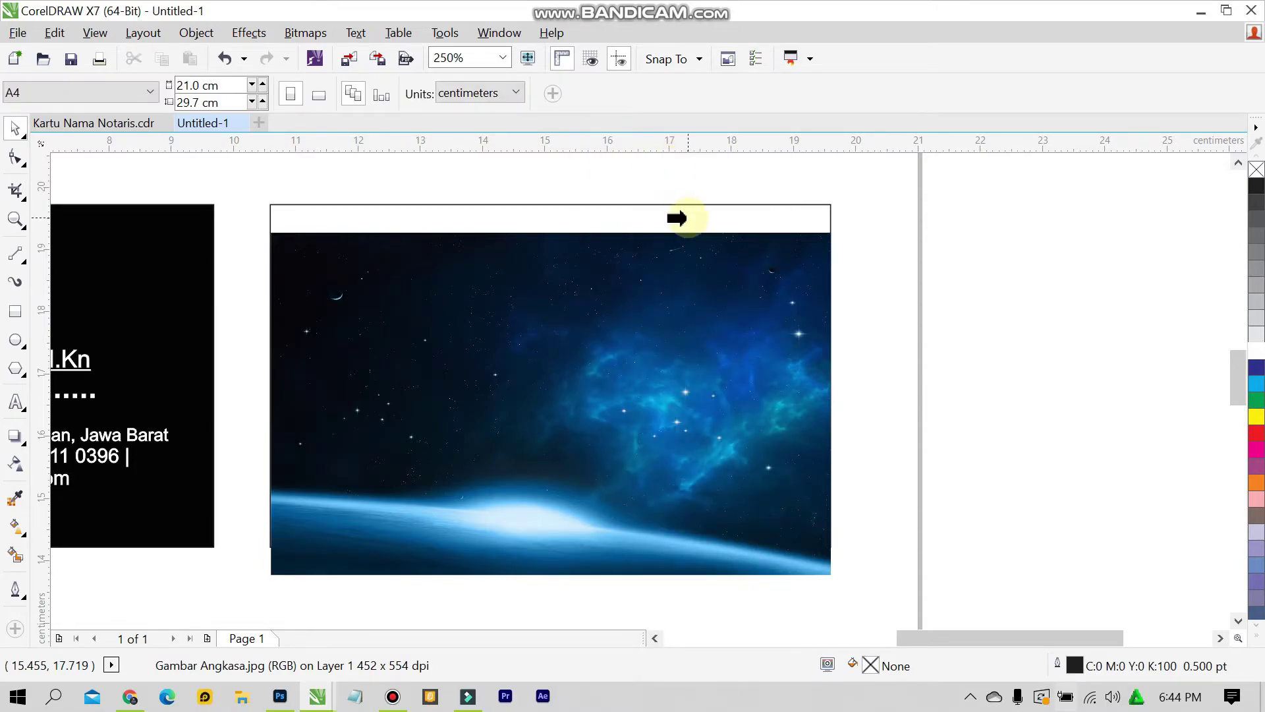
{"action": "left_click", "coordinate": [685, 218]}
{"action": "left_click", "coordinate": [682, 272], "text": "ctrl"}
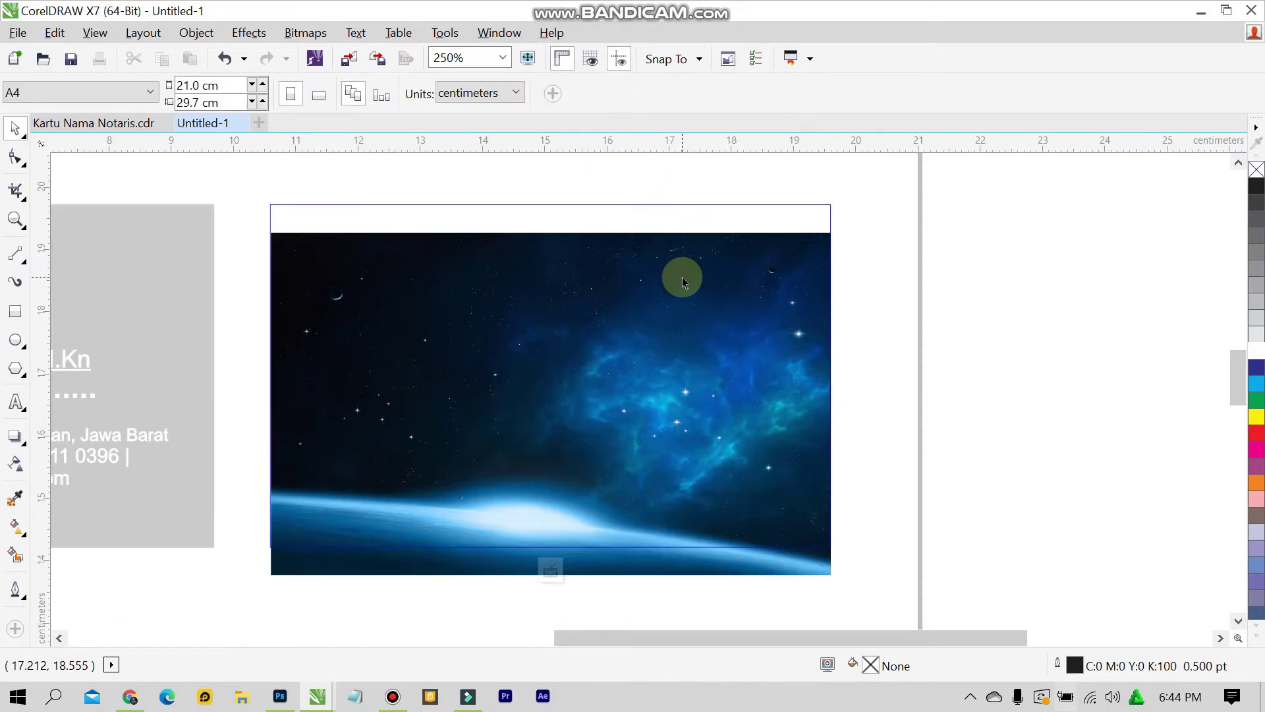
{"action": "left_click", "coordinate": [683, 281]}
{"action": "left_click_drag", "start_coordinate": [683, 283], "coordinate": [681, 227]}
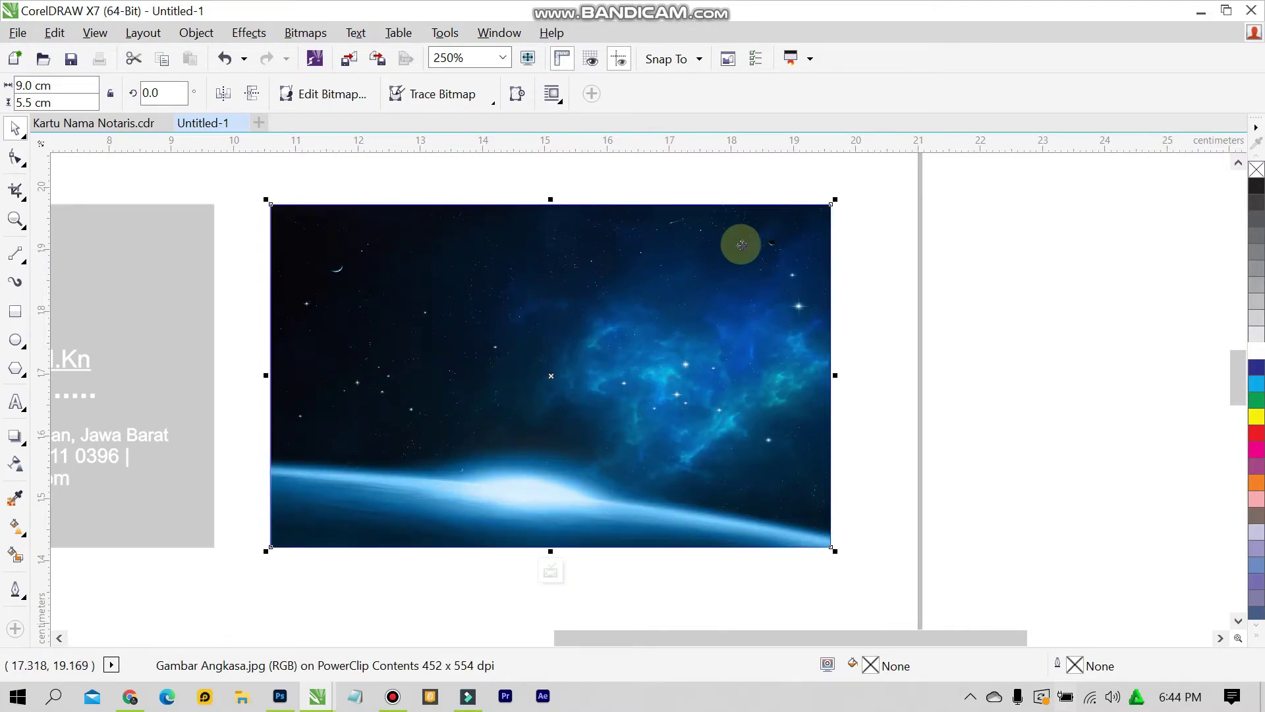
{"action": "left_click", "coordinate": [551, 567]}
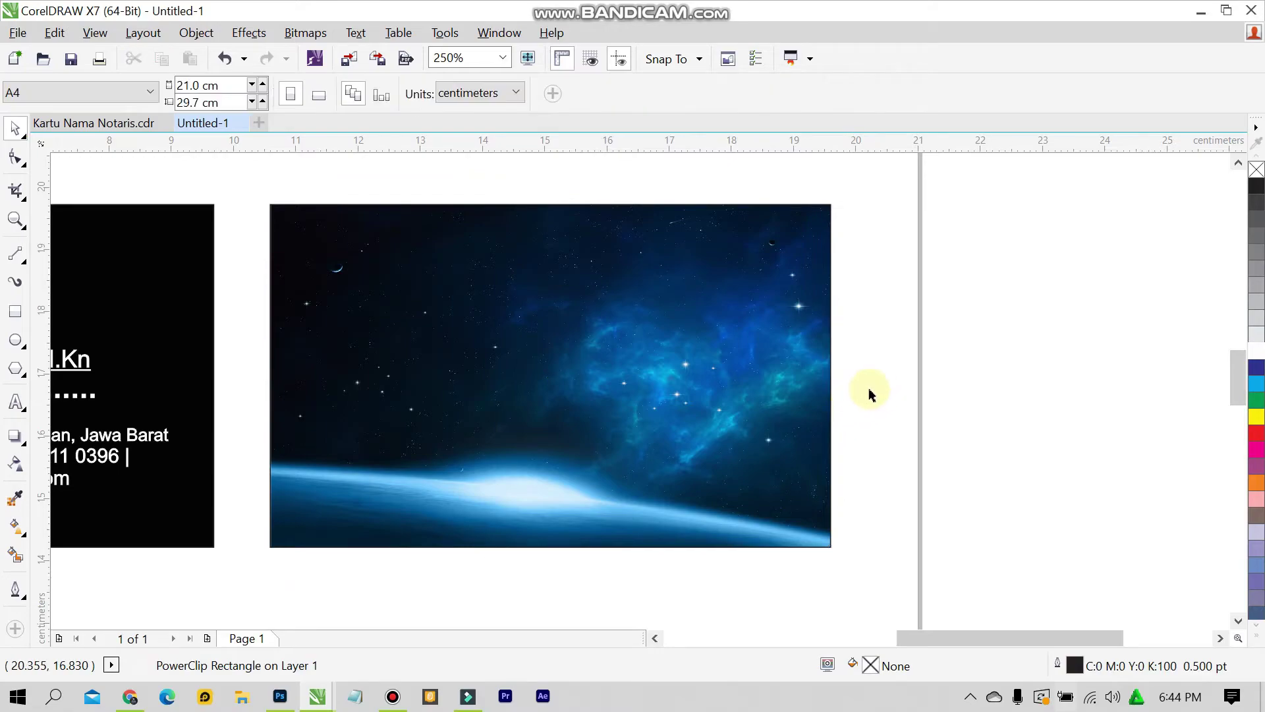
{"action": "scroll", "coordinate": [418, 339], "scroll_direction": "down", "scroll_amount": 1}
{"action": "scroll", "coordinate": [408, 343], "scroll_direction": "up", "scroll_amount": 1}
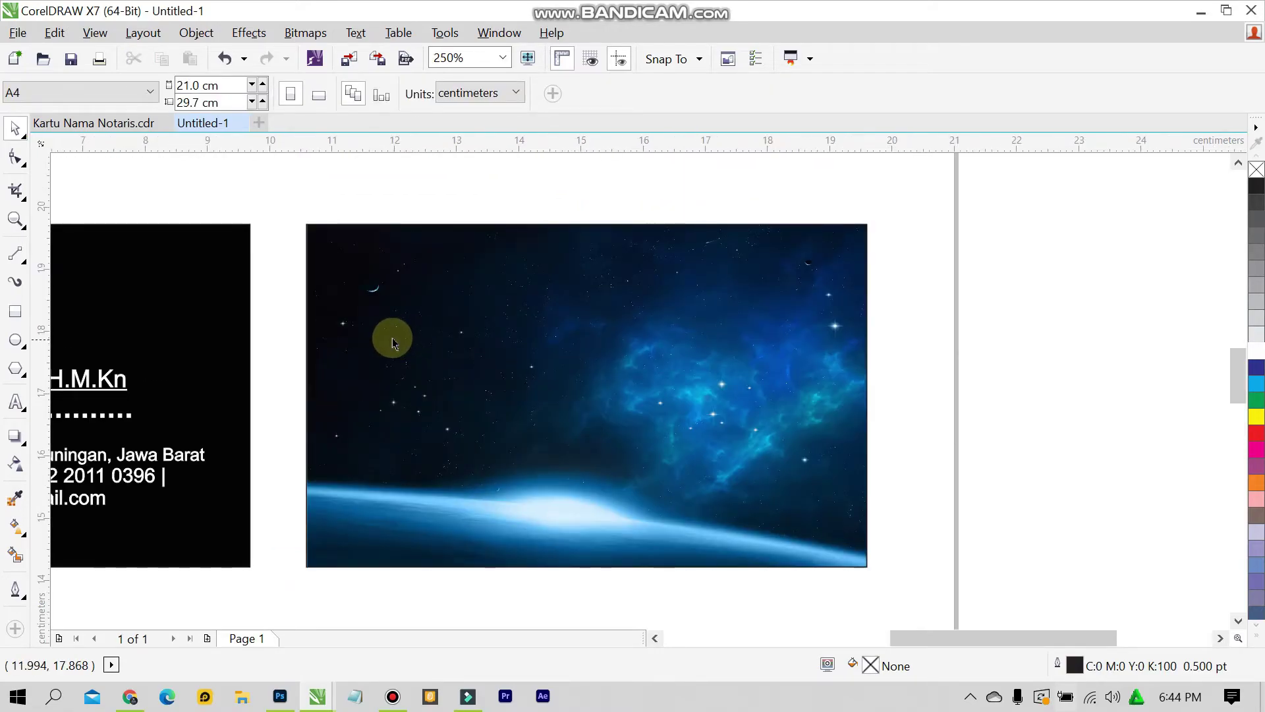
{"action": "left_click", "coordinate": [134, 125]}
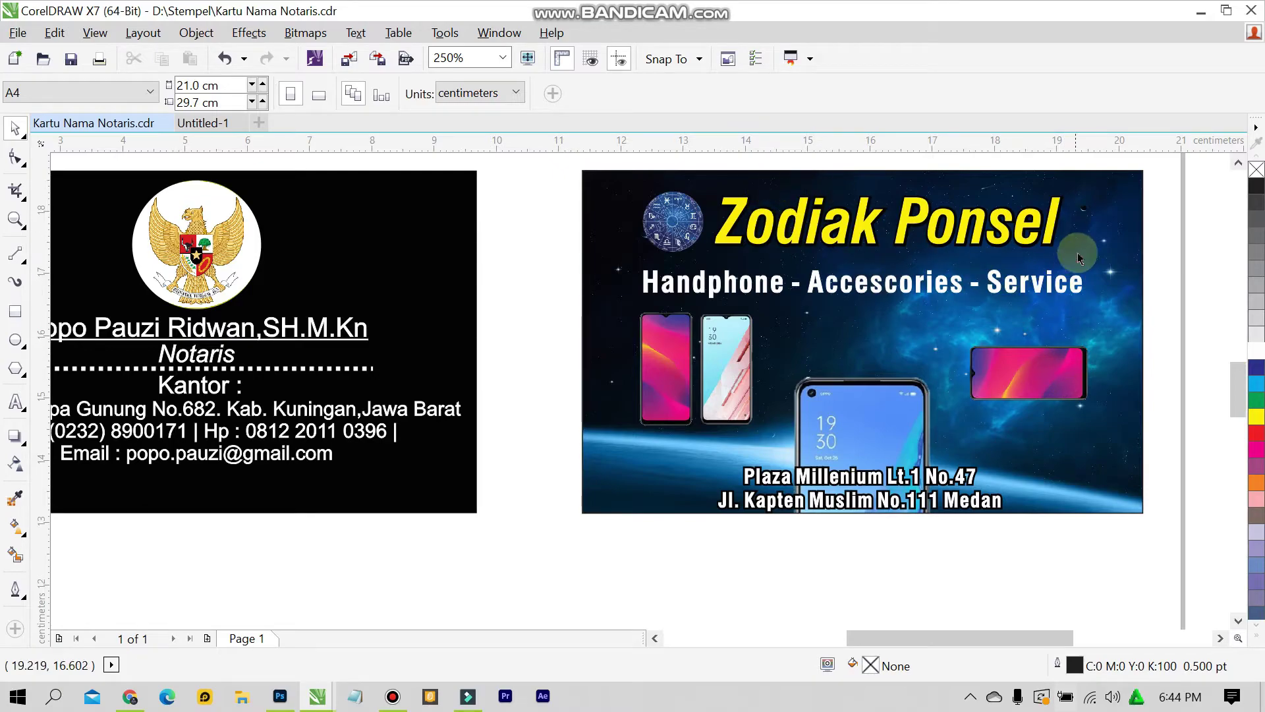
{"action": "scroll", "coordinate": [1013, 319], "scroll_direction": "up", "scroll_amount": 1}
{"action": "scroll", "coordinate": [781, 317], "scroll_direction": "down", "scroll_amount": 1}
{"action": "scroll", "coordinate": [804, 306], "scroll_direction": "up", "scroll_amount": 1}
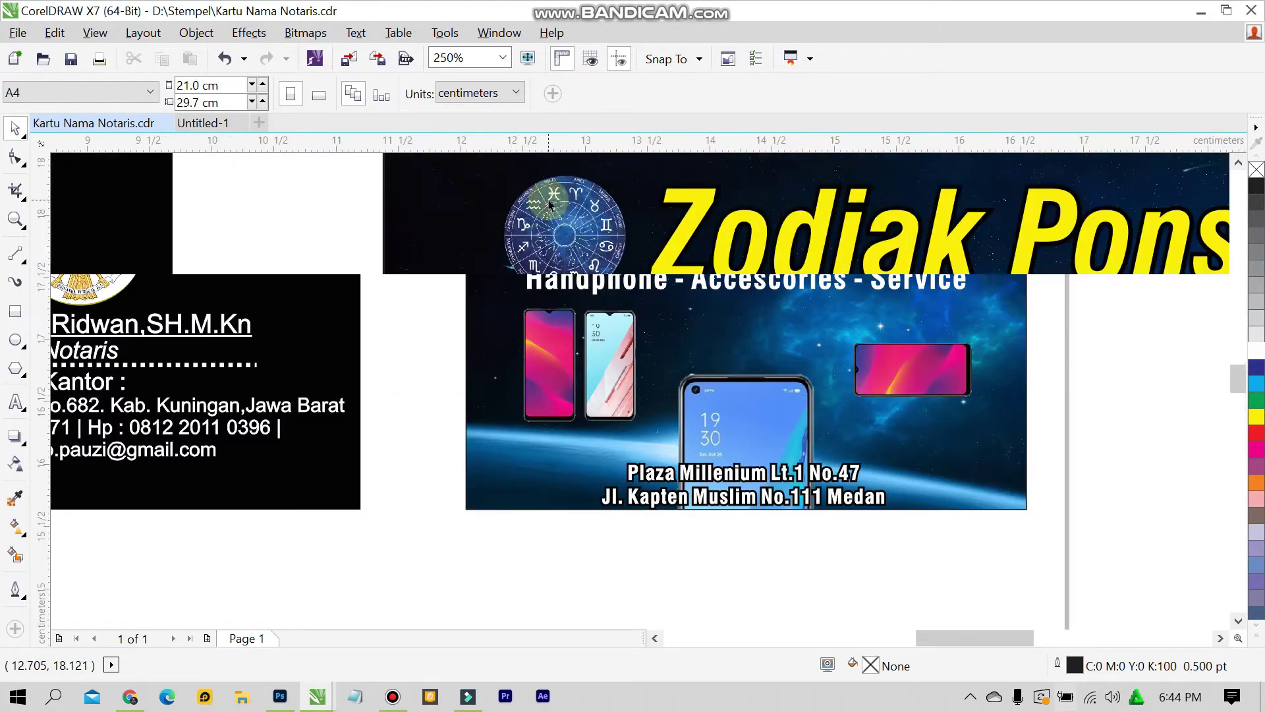
{"action": "scroll", "coordinate": [887, 386], "scroll_direction": "down", "scroll_amount": 1}
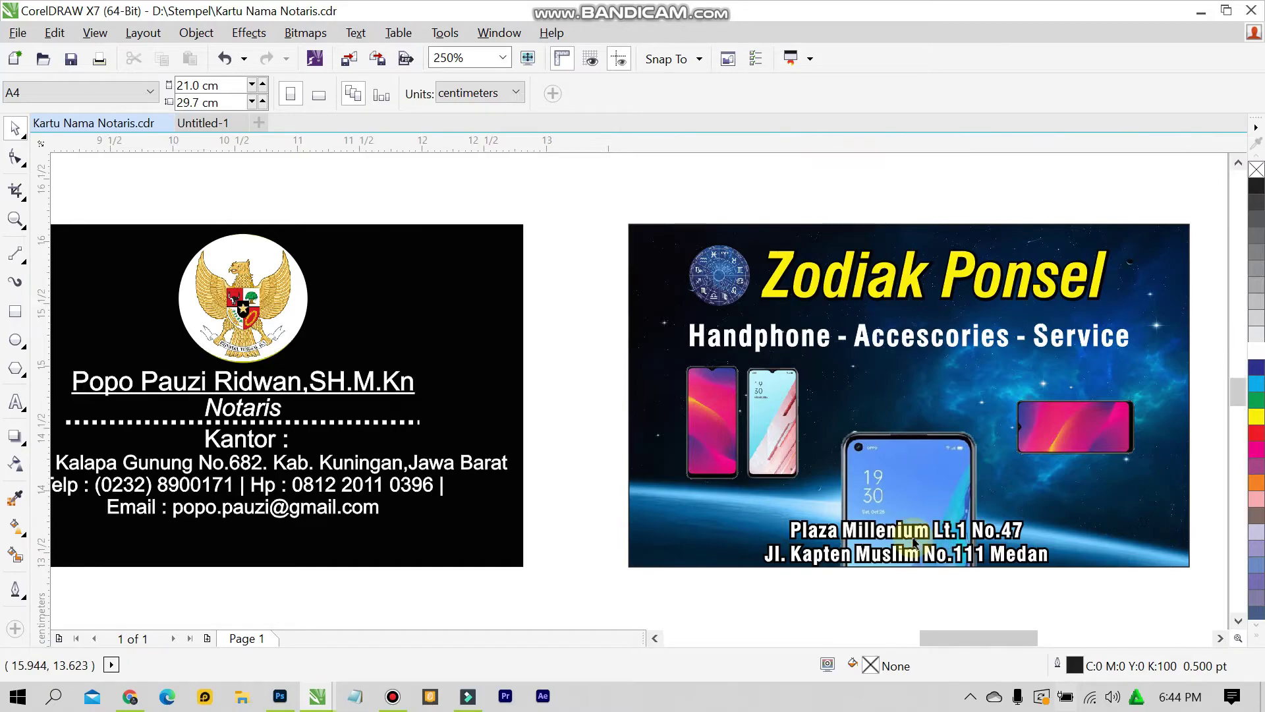
{"action": "scroll", "coordinate": [925, 545], "scroll_direction": "up", "scroll_amount": 1}
{"action": "scroll", "coordinate": [992, 501], "scroll_direction": "down", "scroll_amount": 1}
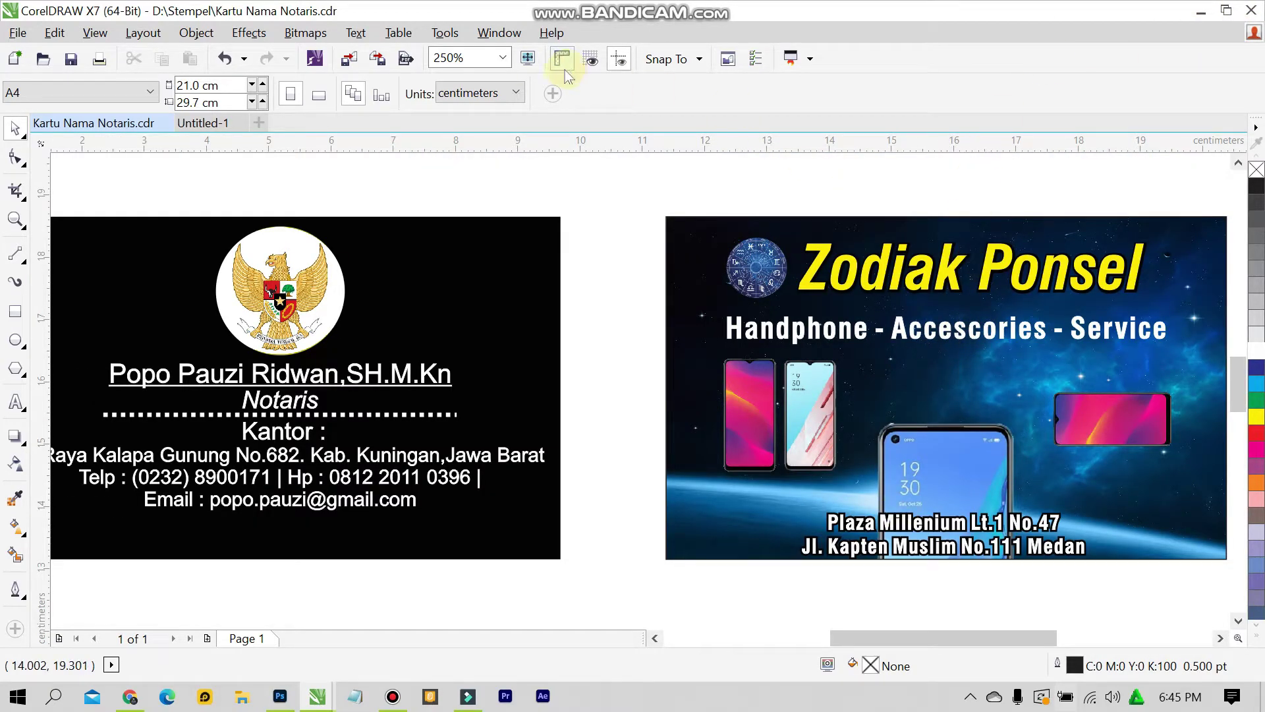
{"action": "left_click", "coordinate": [503, 58]}
{"action": "left_click", "coordinate": [448, 208]}
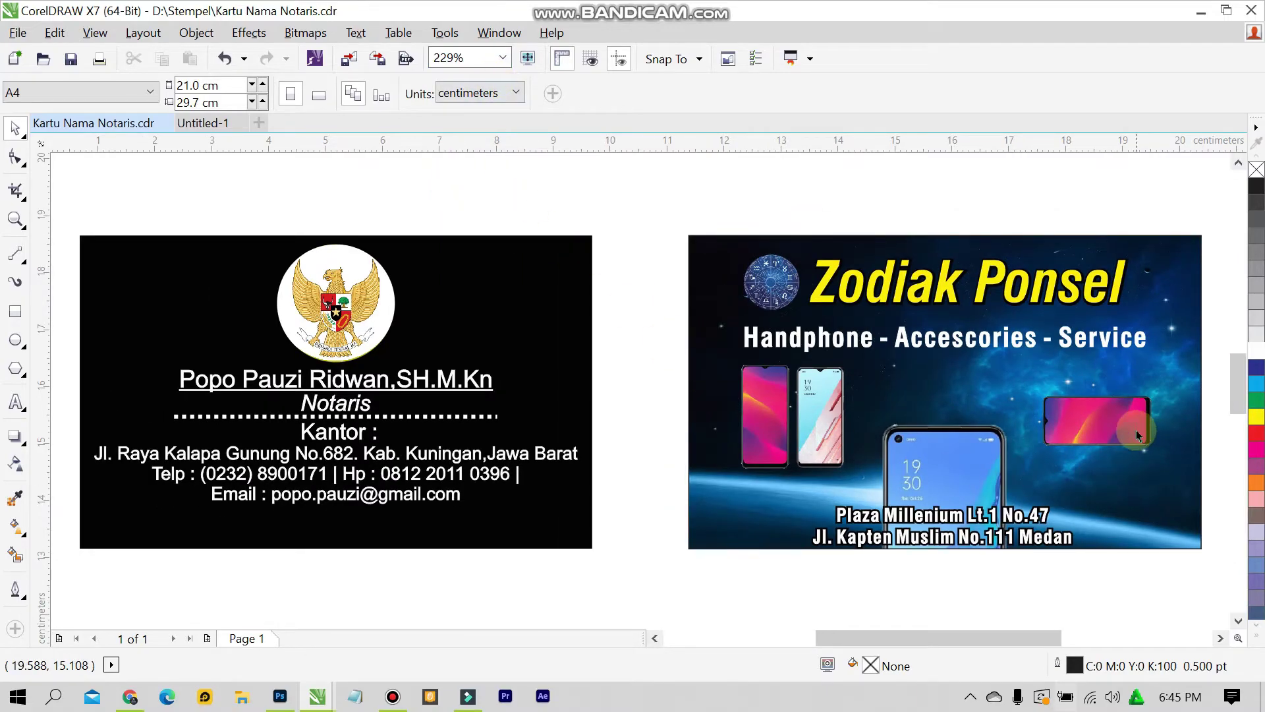
{"action": "scroll", "coordinate": [1138, 437], "scroll_direction": "up", "scroll_amount": 1}
{"action": "scroll", "coordinate": [719, 468], "scroll_direction": "down", "scroll_amount": 1}
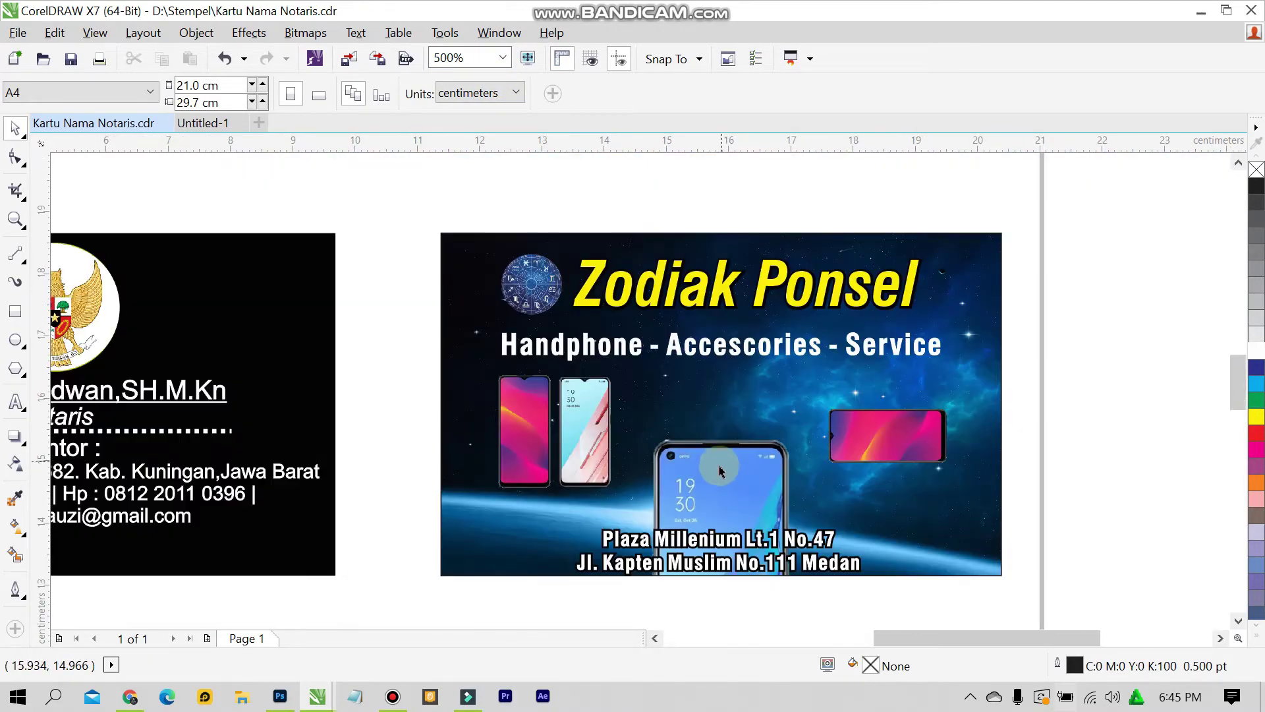
{"action": "scroll", "coordinate": [720, 469], "scroll_direction": "up", "scroll_amount": 1}
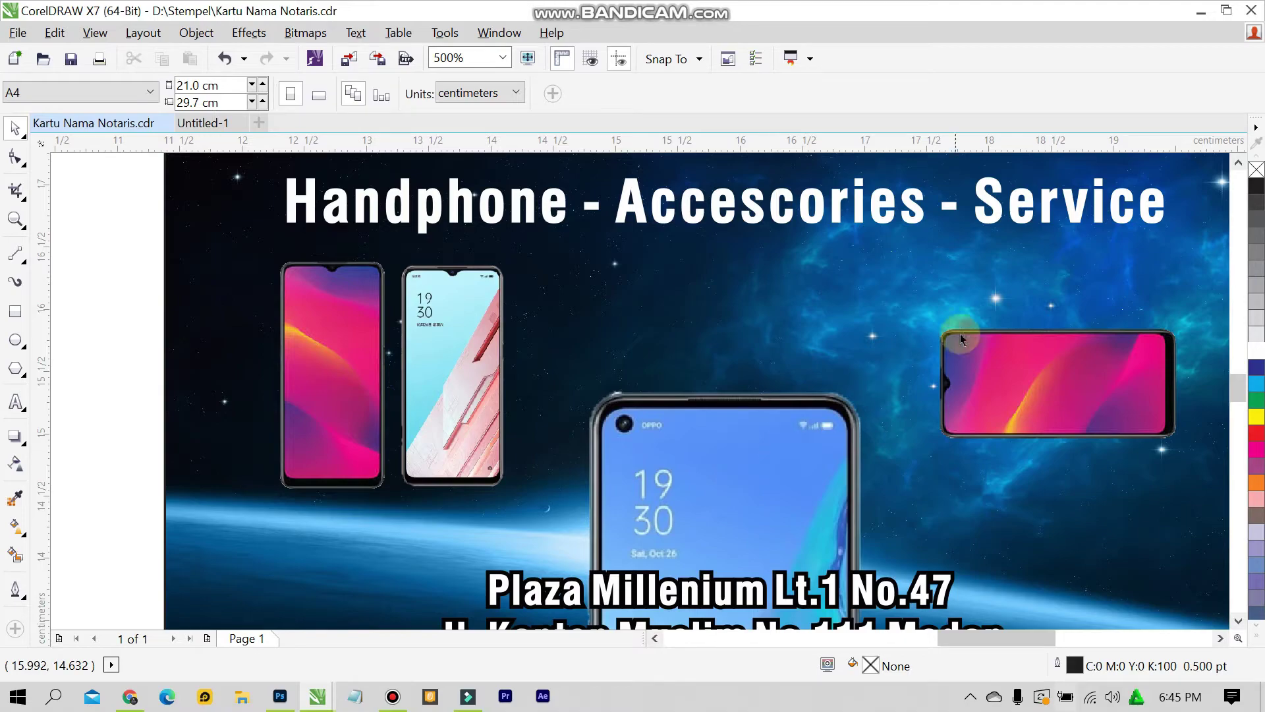
{"action": "left_click", "coordinate": [177, 126]}
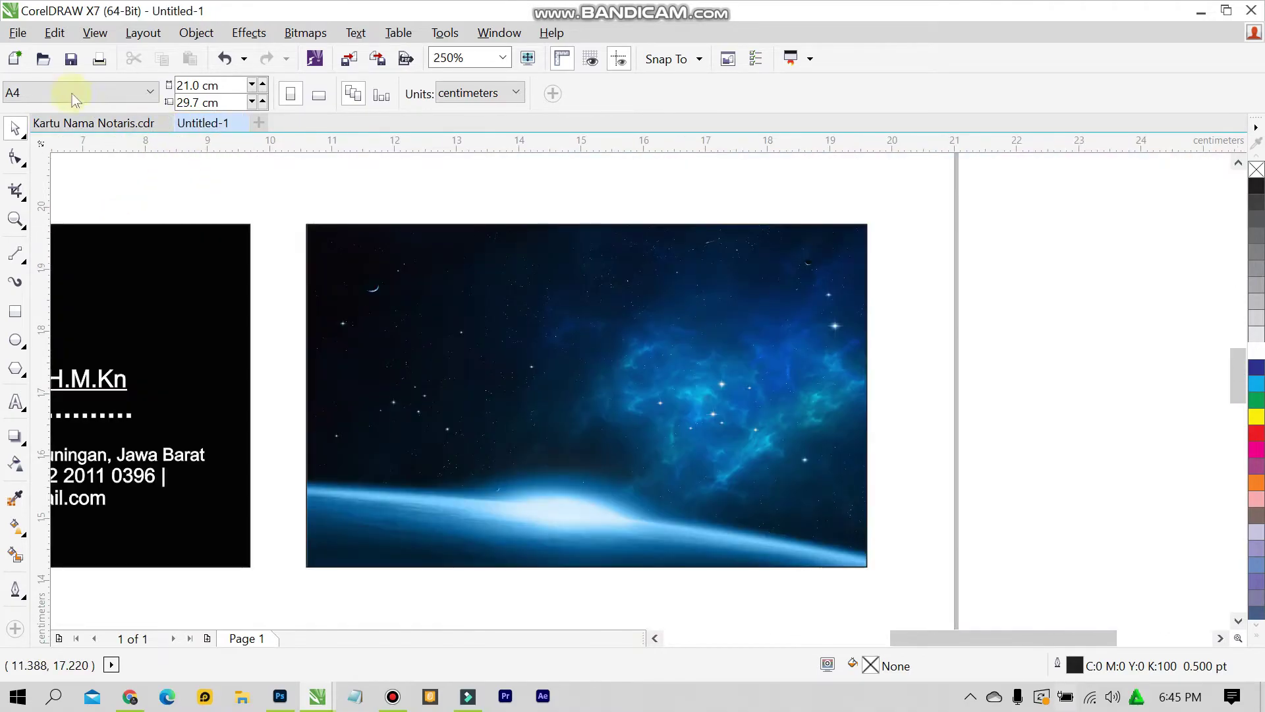
Cancel a second picture import and switch to the Kartu Nama Notaris.cdr design
{"action": "left_click", "coordinate": [18, 32]}
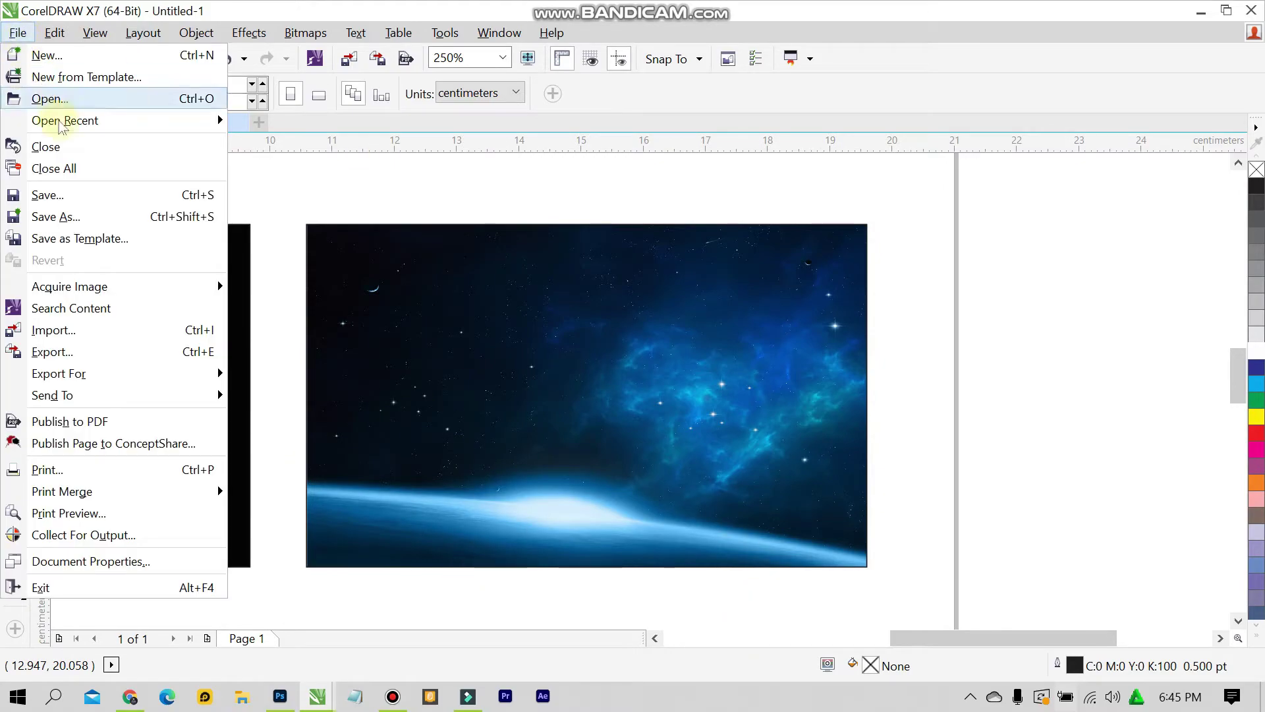
{"action": "left_click", "coordinate": [156, 330]}
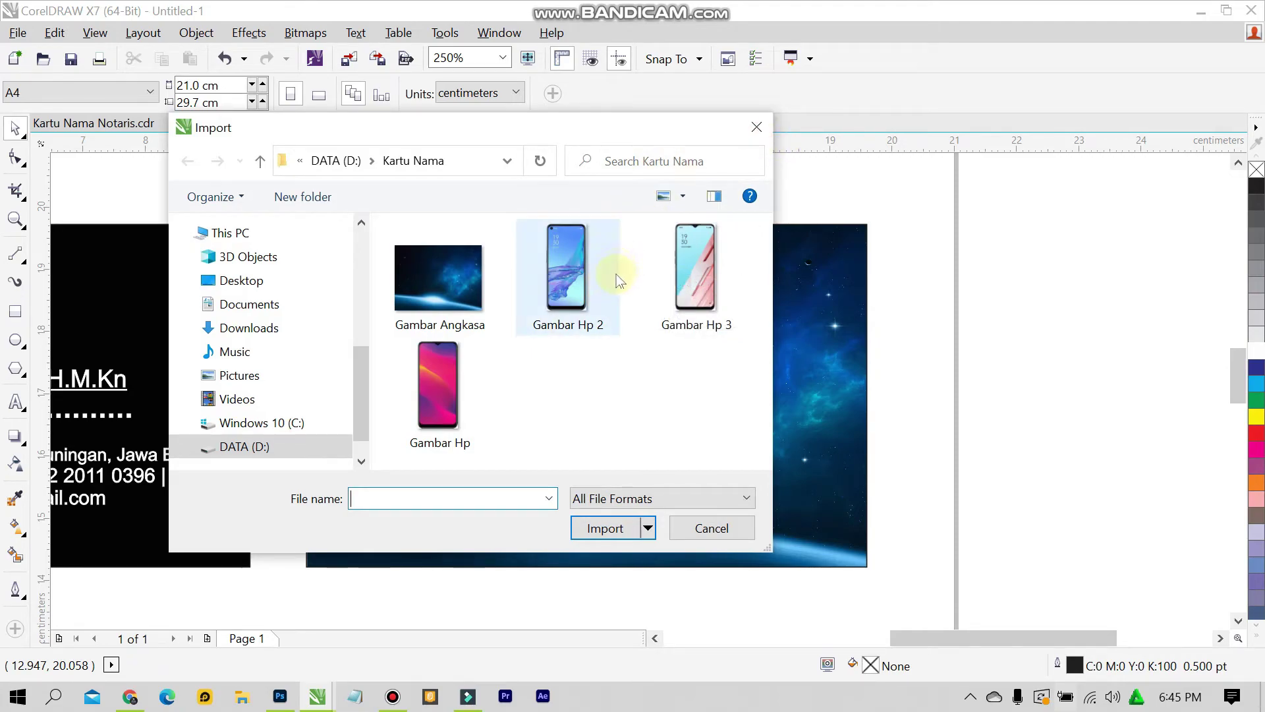
{"action": "left_click", "coordinate": [734, 514]}
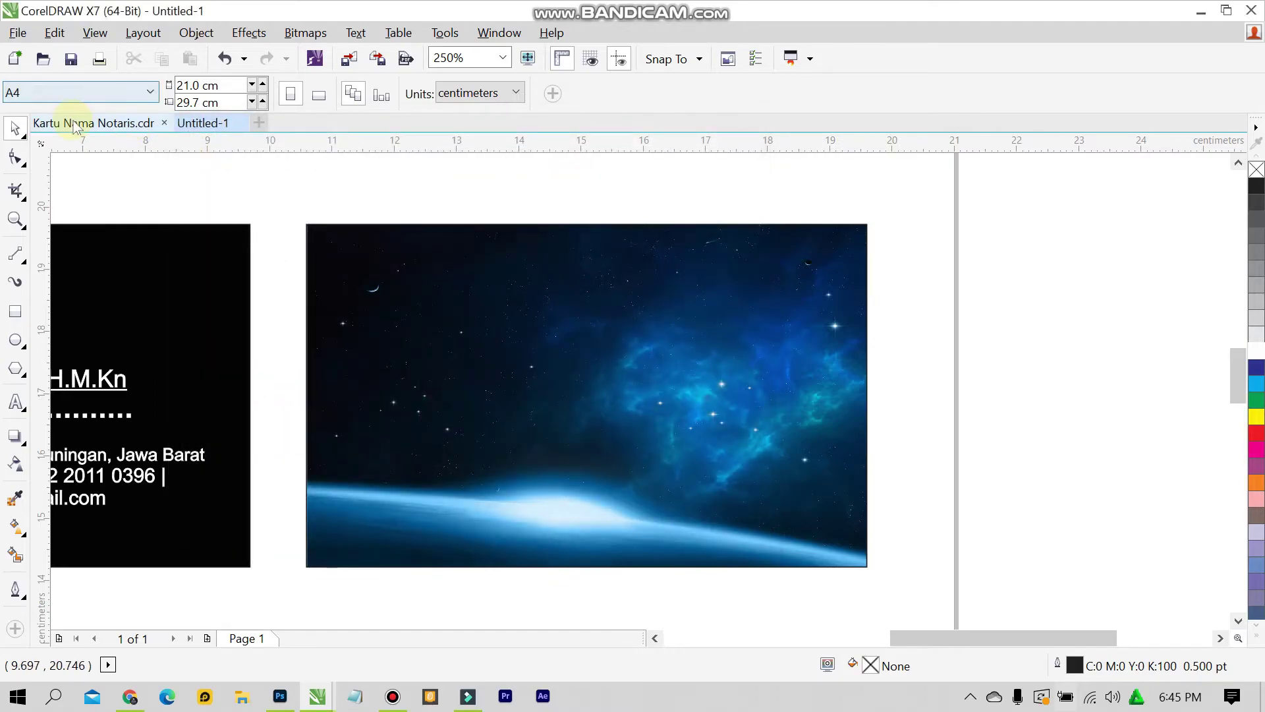
{"action": "left_click", "coordinate": [94, 122]}
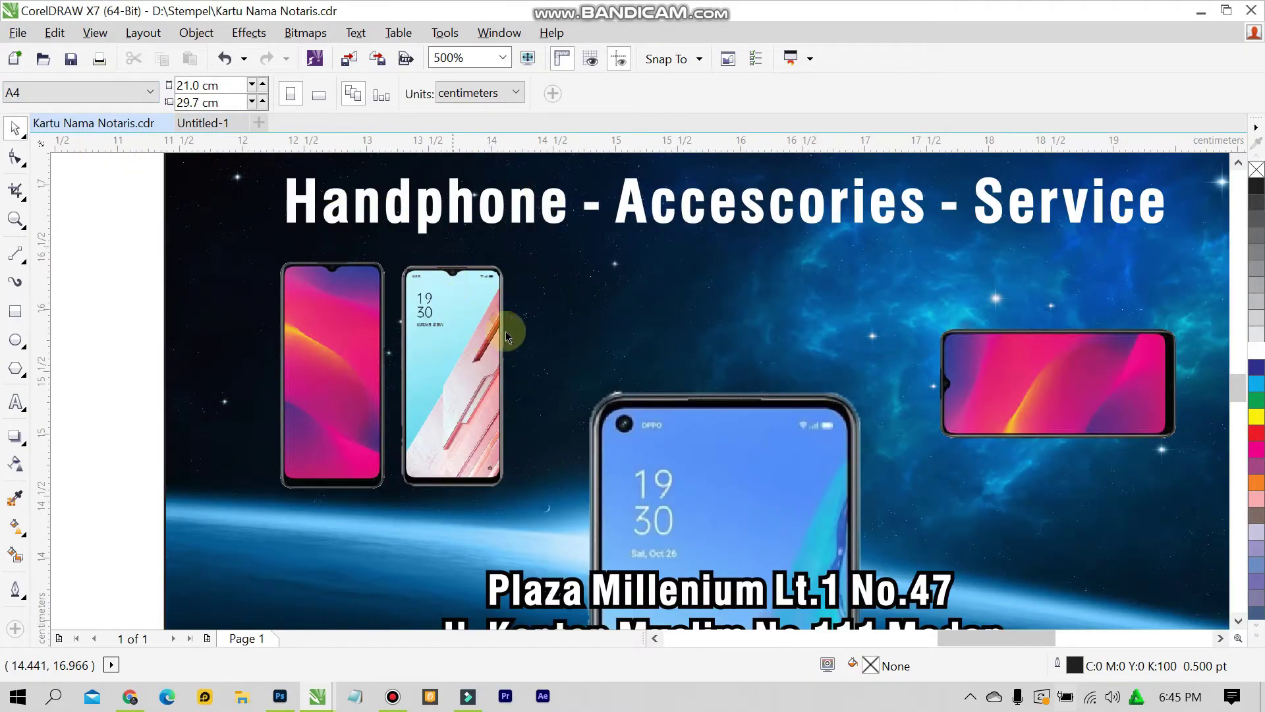
Ungroup the Zodiak Ponsel card, take its zodiac wheel image and paste it into Untitled-1
{"action": "scroll", "coordinate": [643, 339], "scroll_direction": "down", "scroll_amount": 3}
{"action": "scroll", "coordinate": [563, 269], "scroll_direction": "up", "scroll_amount": 6}
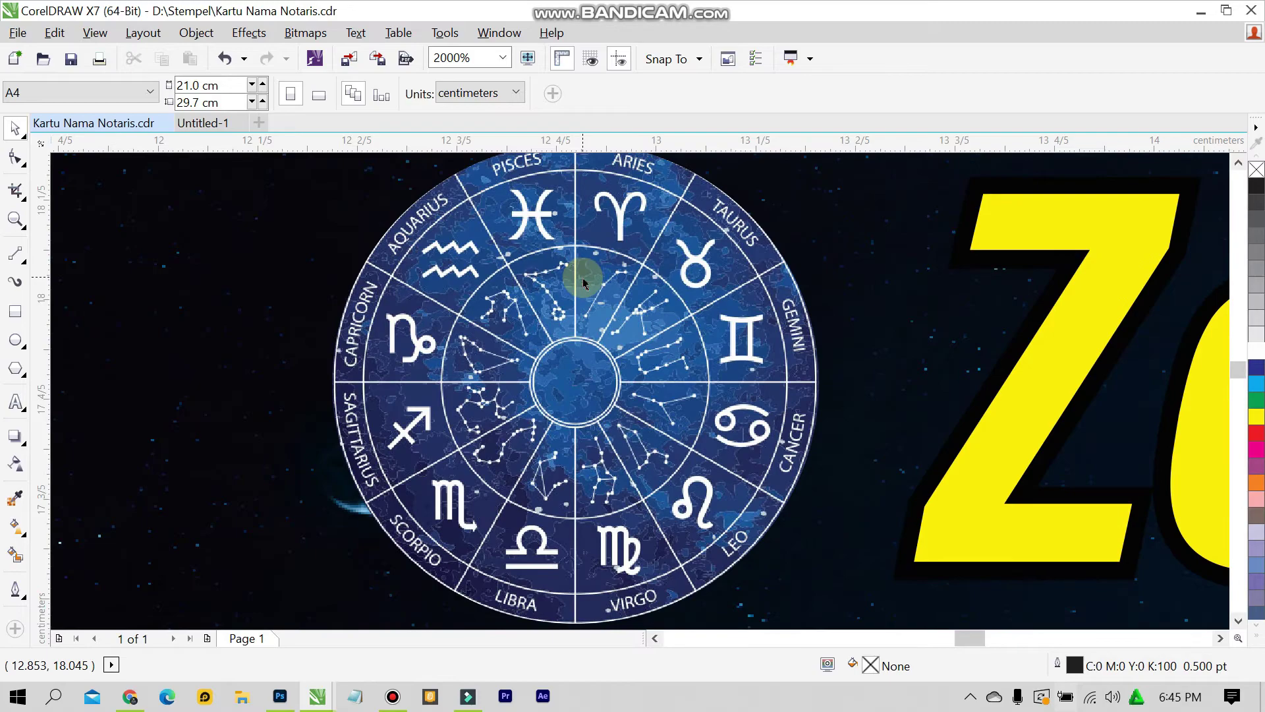
{"action": "scroll", "coordinate": [583, 282], "scroll_direction": "down", "scroll_amount": 2}
{"action": "left_click", "coordinate": [584, 284]}
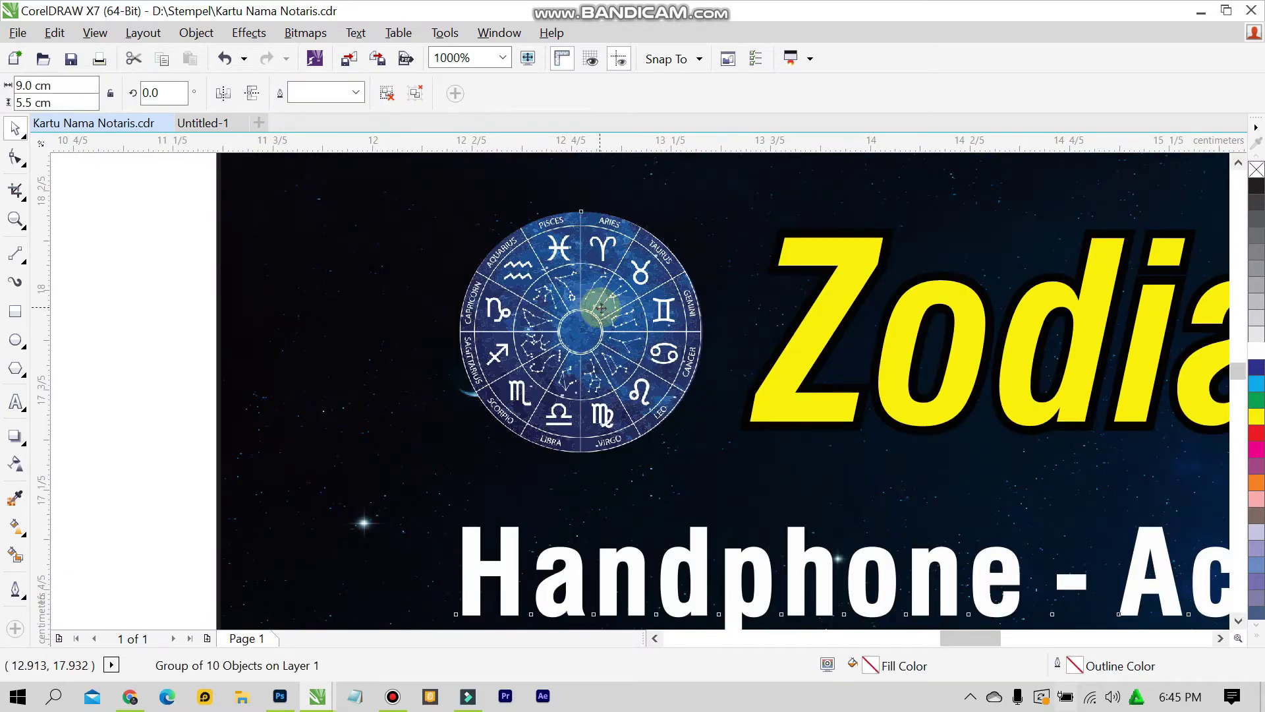
{"action": "scroll", "coordinate": [580, 290], "scroll_direction": "down", "scroll_amount": 4}
{"action": "left_click", "coordinate": [416, 94]}
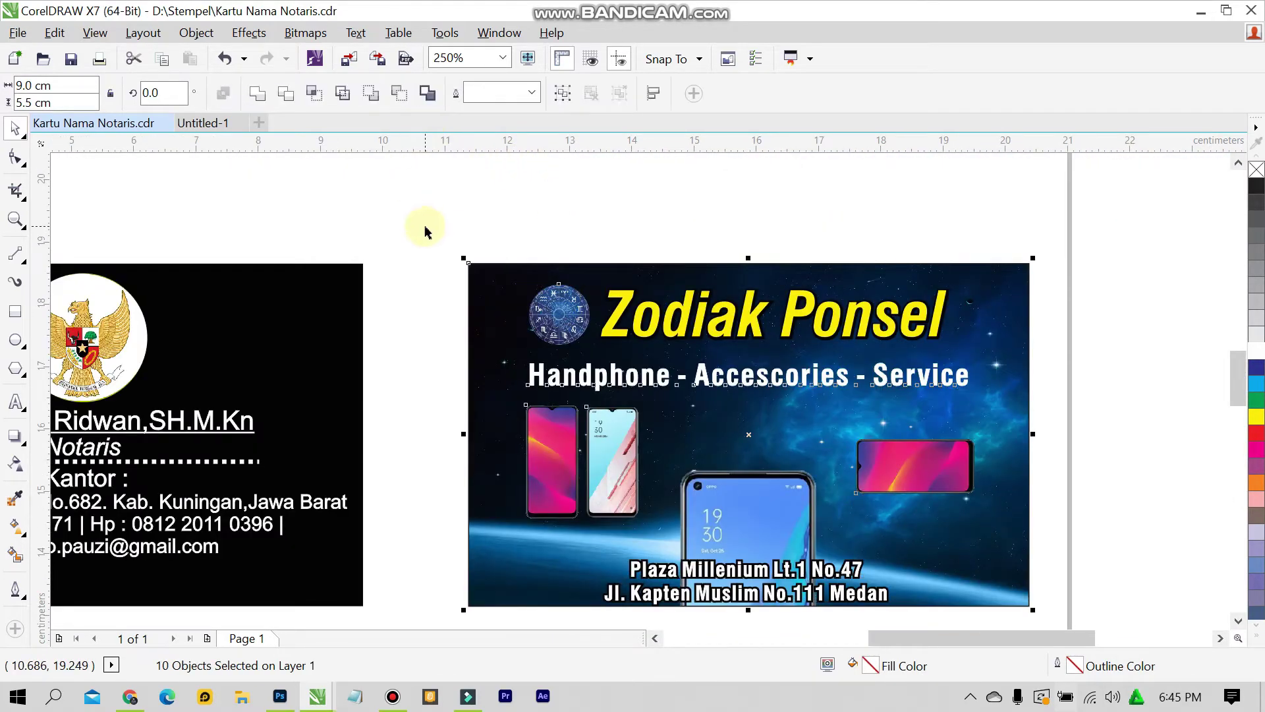
{"action": "left_click", "coordinate": [425, 230]}
{"action": "scroll", "coordinate": [735, 310], "scroll_direction": "up", "scroll_amount": 2}
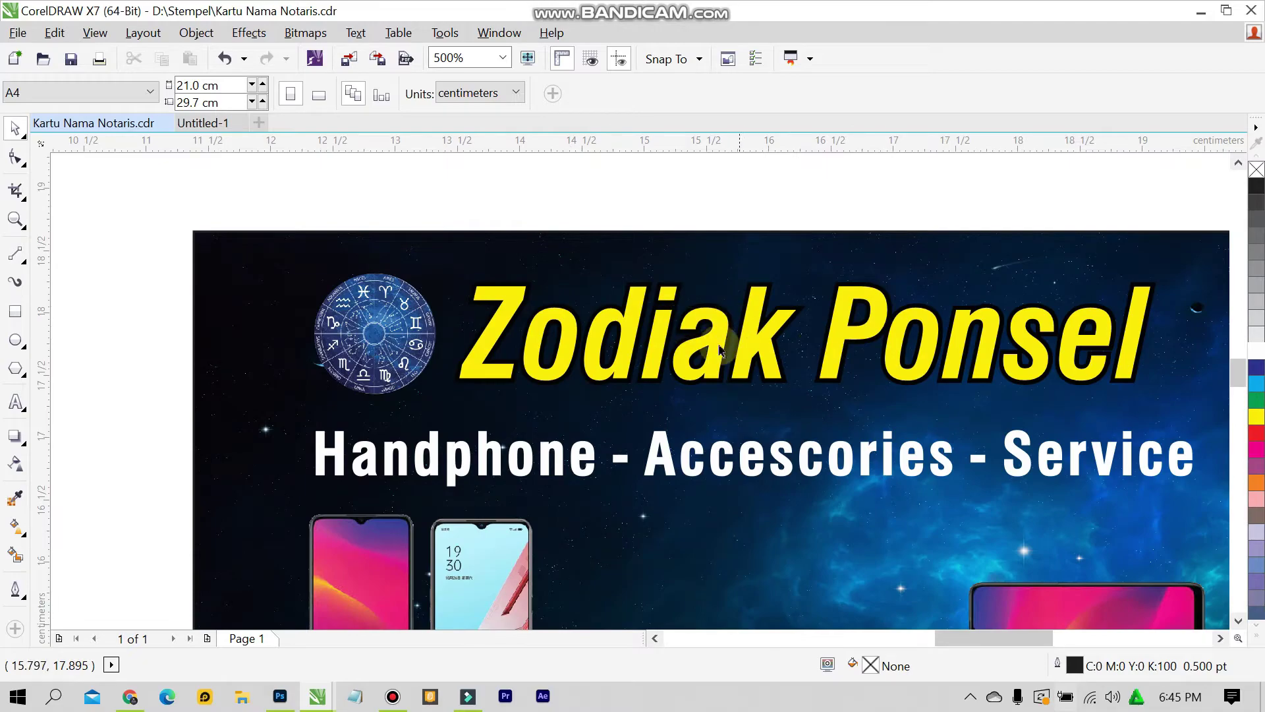
{"action": "left_click", "coordinate": [402, 346]}
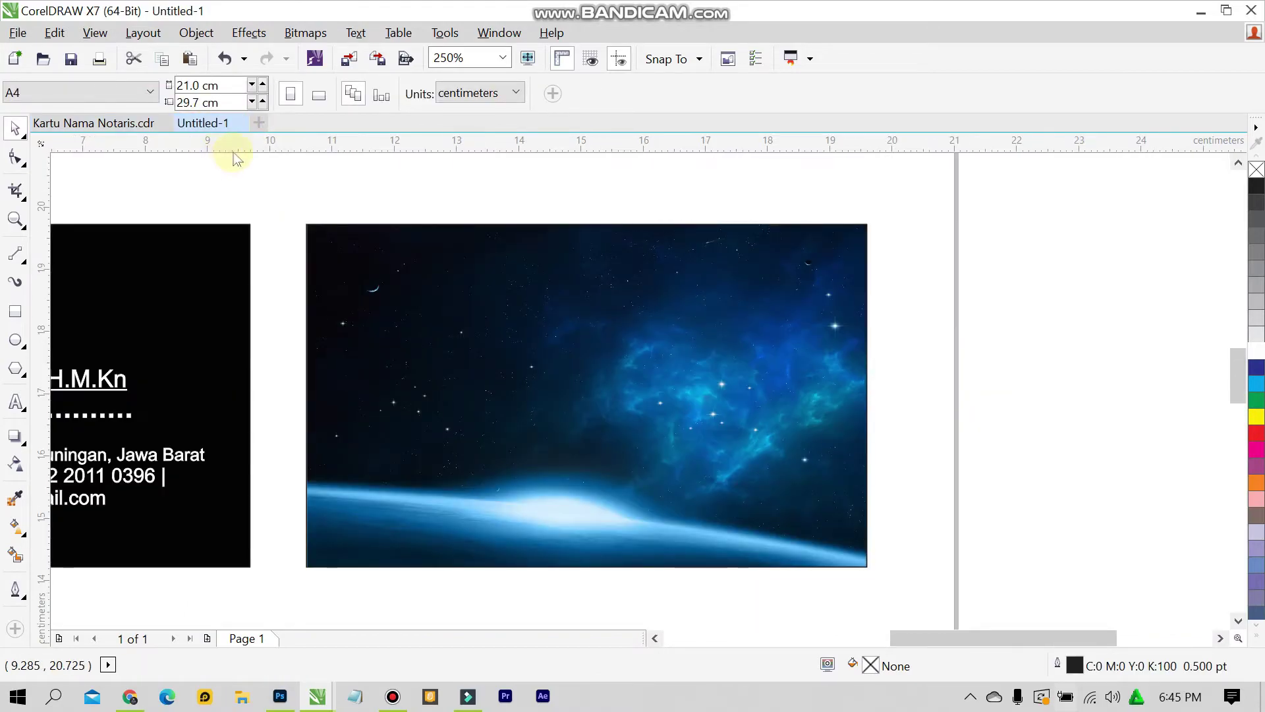
{"action": "key", "text": "ctrl+v"}
Drag the zodiac wheel into the space card's top-left corner
{"action": "left_click_drag", "start_coordinate": [438, 333], "coordinate": [383, 273]}
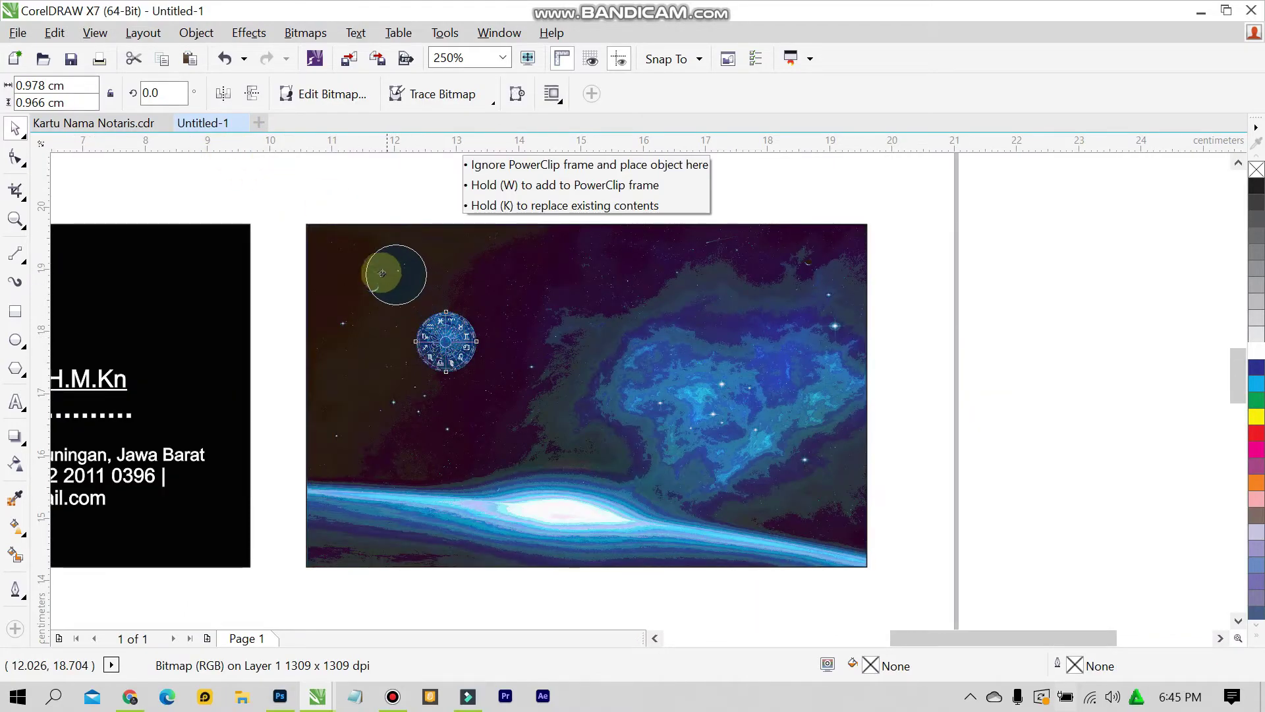
{"action": "left_click", "coordinate": [399, 188]}
{"action": "scroll", "coordinate": [428, 248], "scroll_direction": "up", "scroll_amount": 2}
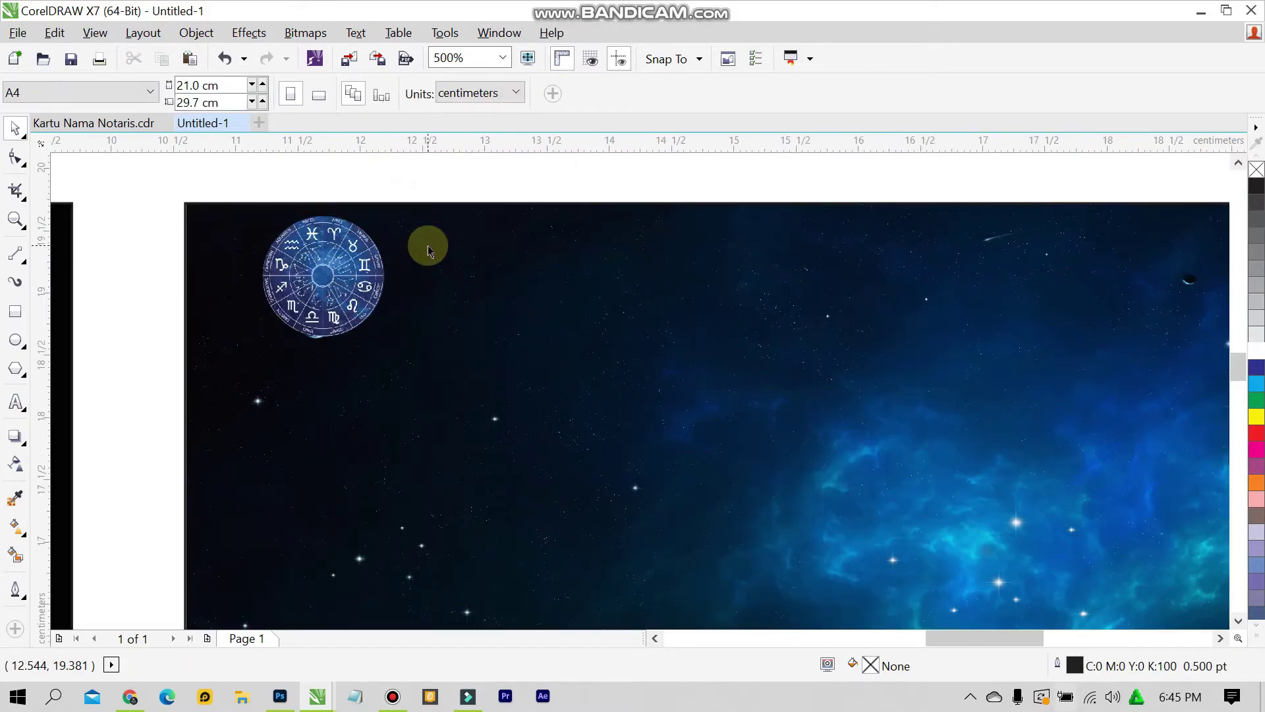
{"action": "scroll", "coordinate": [327, 345], "scroll_direction": "up", "scroll_amount": 1}
{"action": "scroll", "coordinate": [328, 345], "scroll_direction": "down", "scroll_amount": 2}
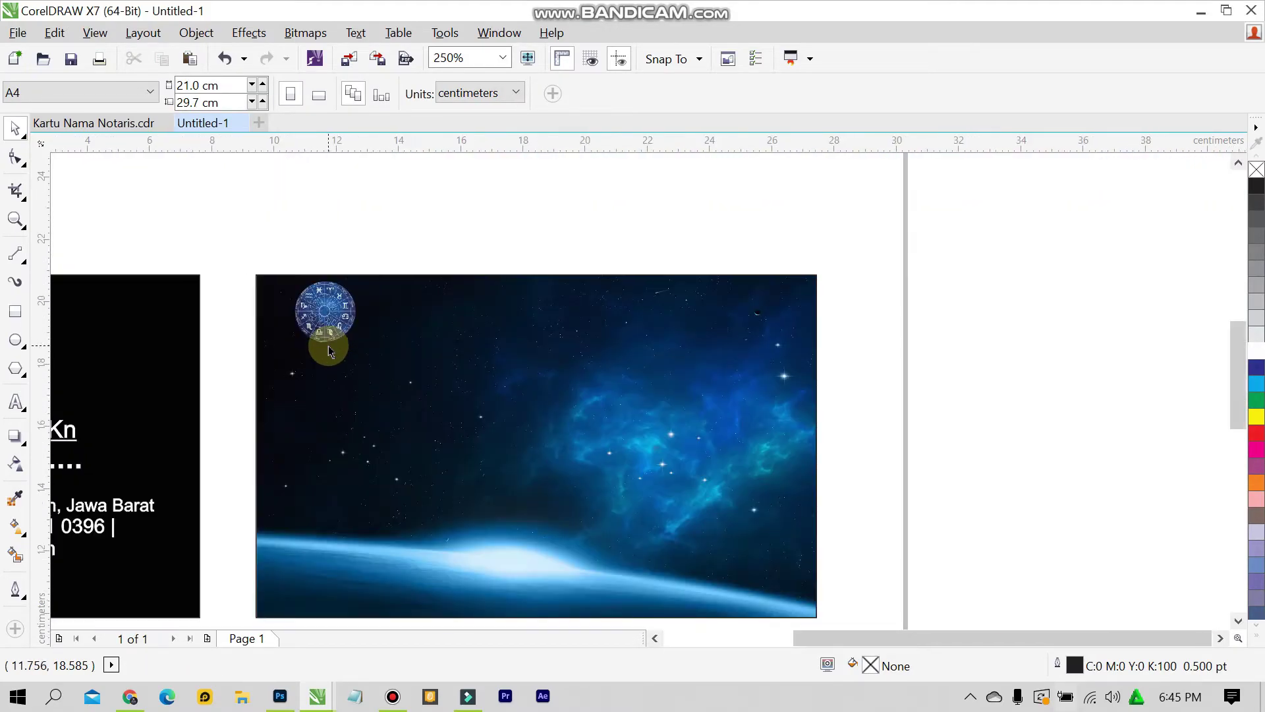
{"action": "scroll", "coordinate": [329, 351], "scroll_direction": "up", "scroll_amount": 1}
{"action": "scroll", "coordinate": [337, 346], "scroll_direction": "down", "scroll_amount": 1}
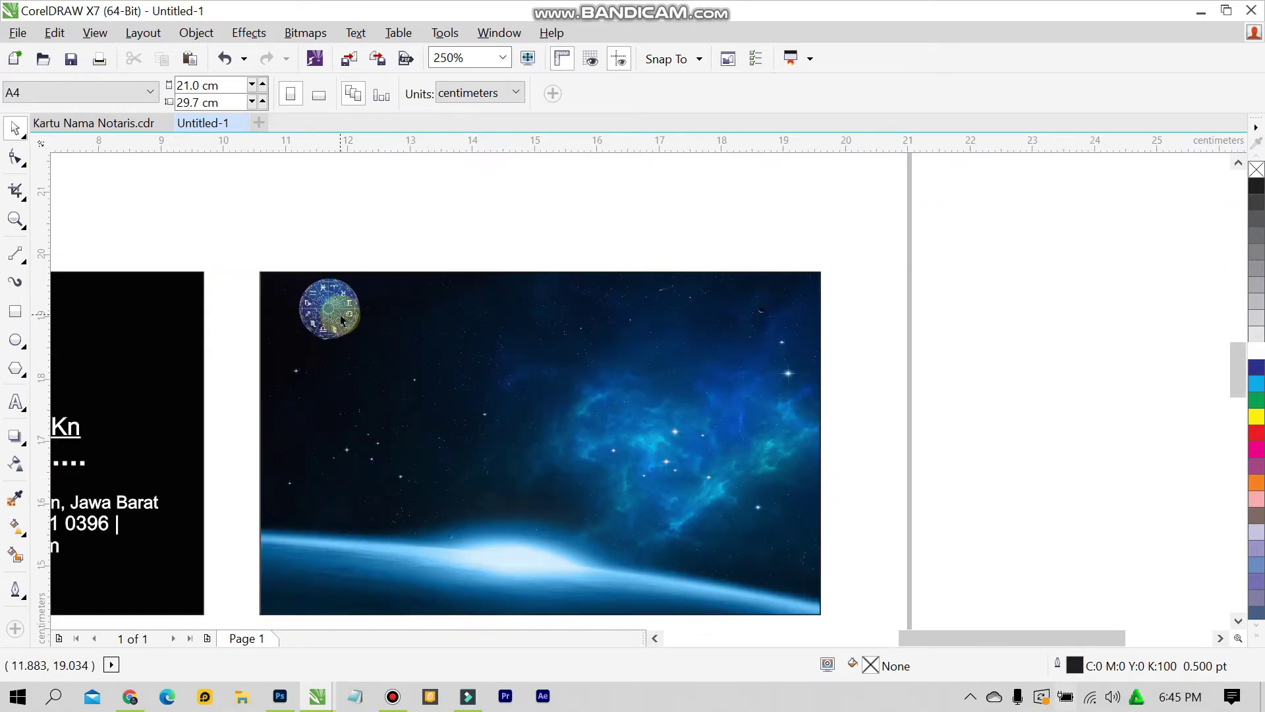
{"action": "left_click_drag", "start_coordinate": [338, 315], "coordinate": [341, 326]}
{"action": "left_click", "coordinate": [381, 237]}
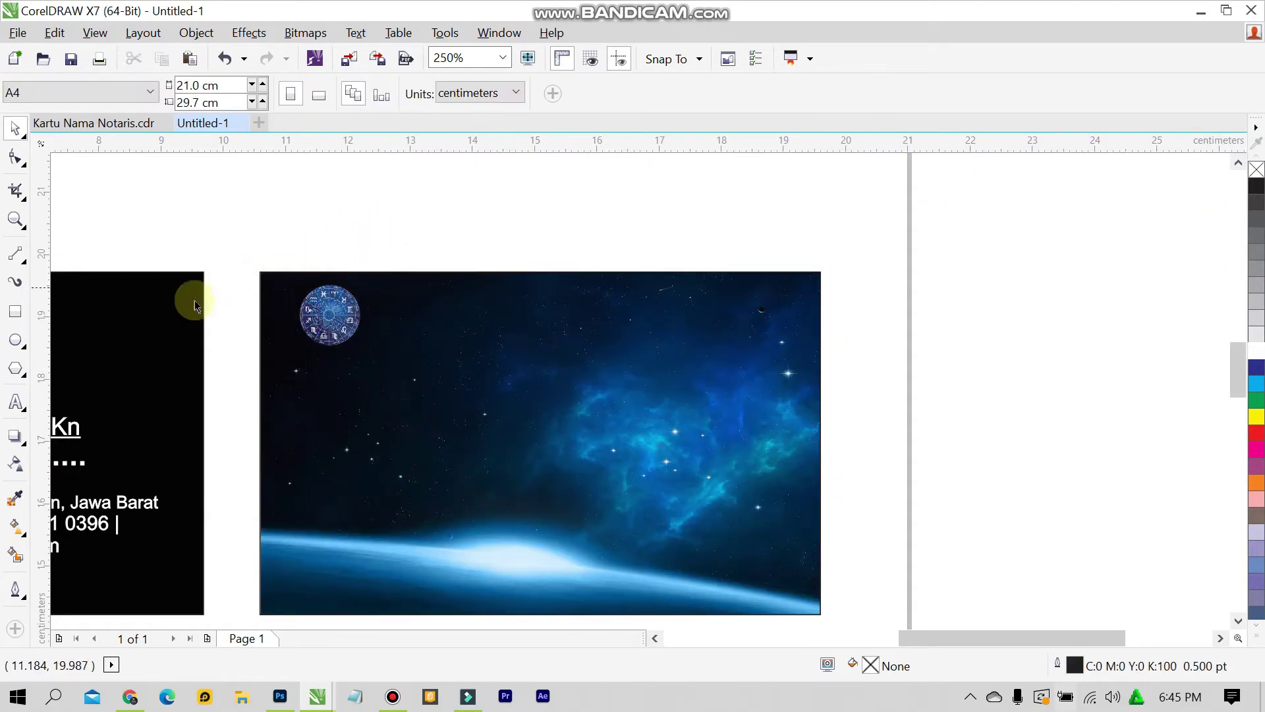
{"action": "left_click", "coordinate": [16, 402]}
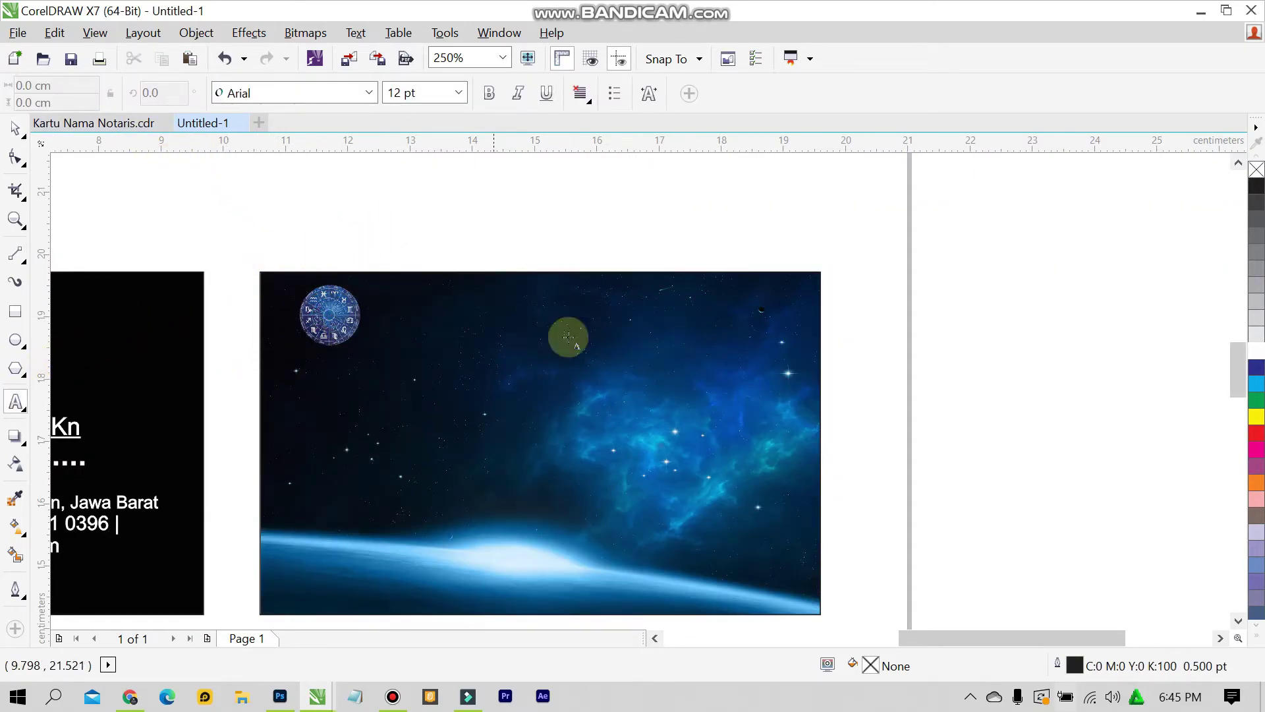
Type the 'Zodiak Ponsel' title and move it beside the zodiac wheel
{"action": "left_click", "coordinate": [389, 323]}
{"action": "type", "text": "Zodiak Ponsel"}
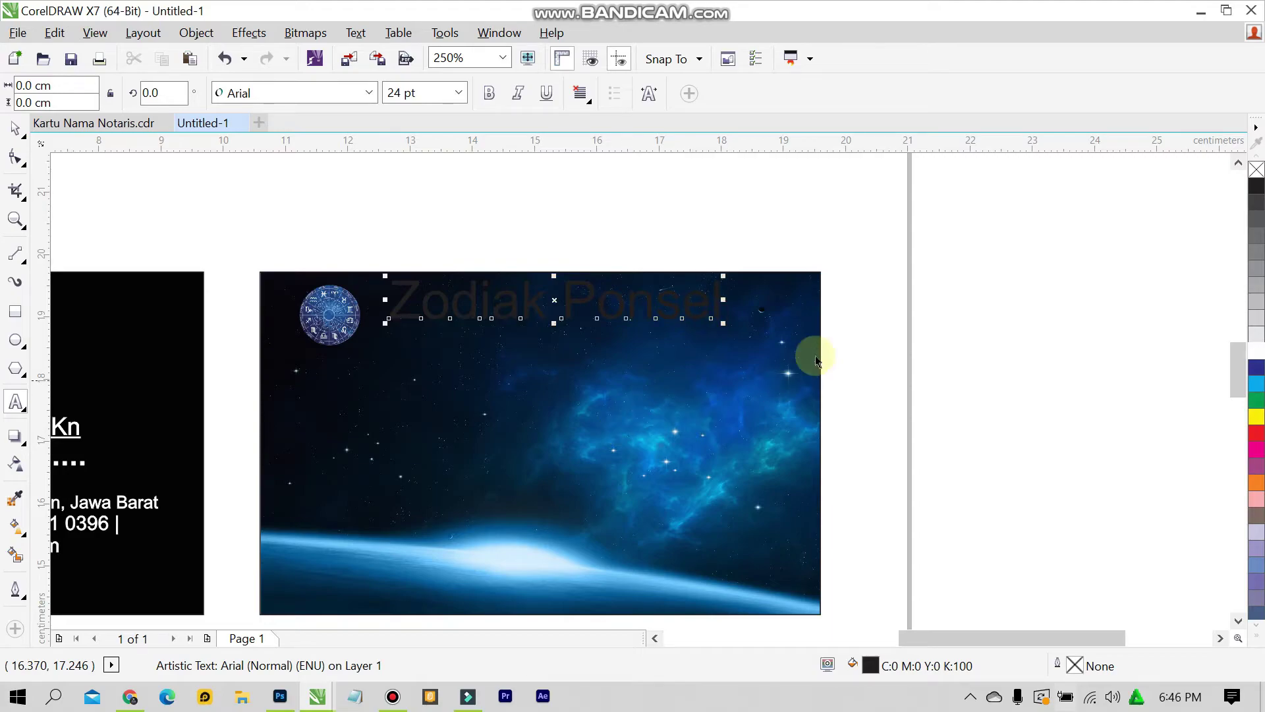
{"action": "key", "text": "ctrl+space"}
{"action": "left_click_drag", "start_coordinate": [554, 301], "coordinate": [557, 315]}
Style the title in Swis721 Cn BT Bold-Italic, 24 pt, with yellow fill and outline
{"action": "left_click", "coordinate": [369, 93]}
{"action": "mouse_move", "coordinate": [355, 146]}
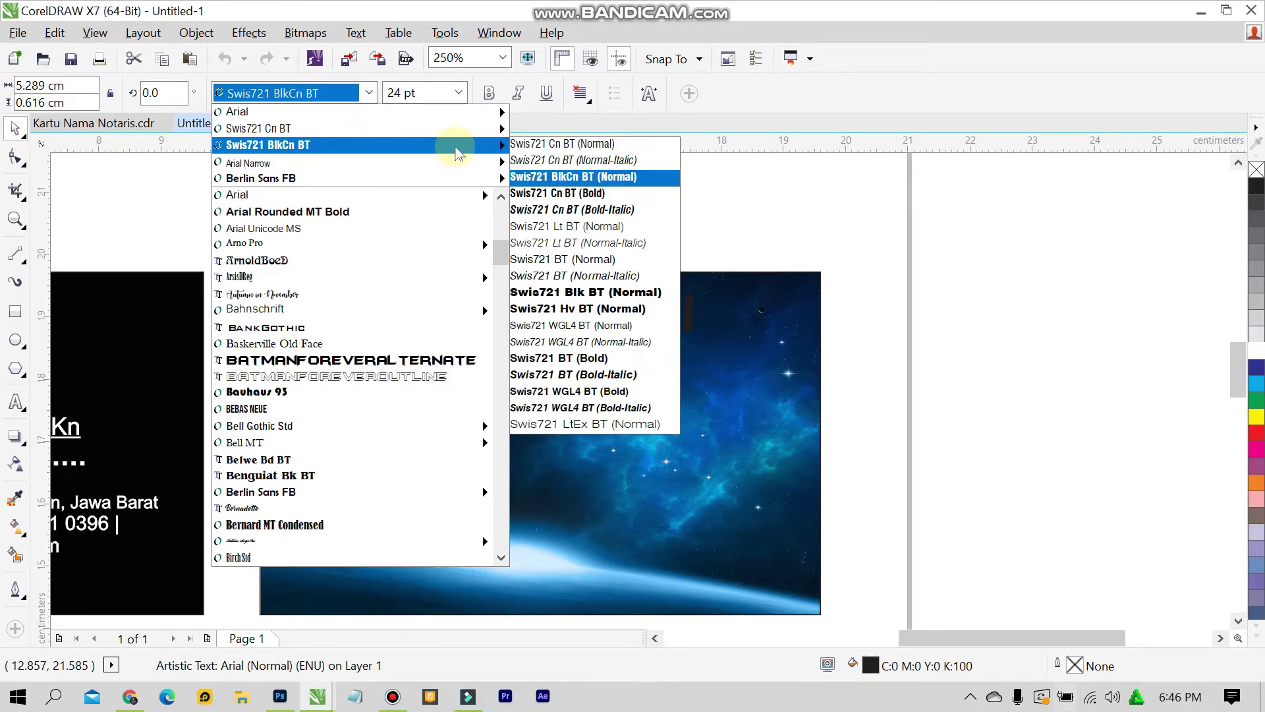
{"action": "left_click", "coordinate": [578, 210]}
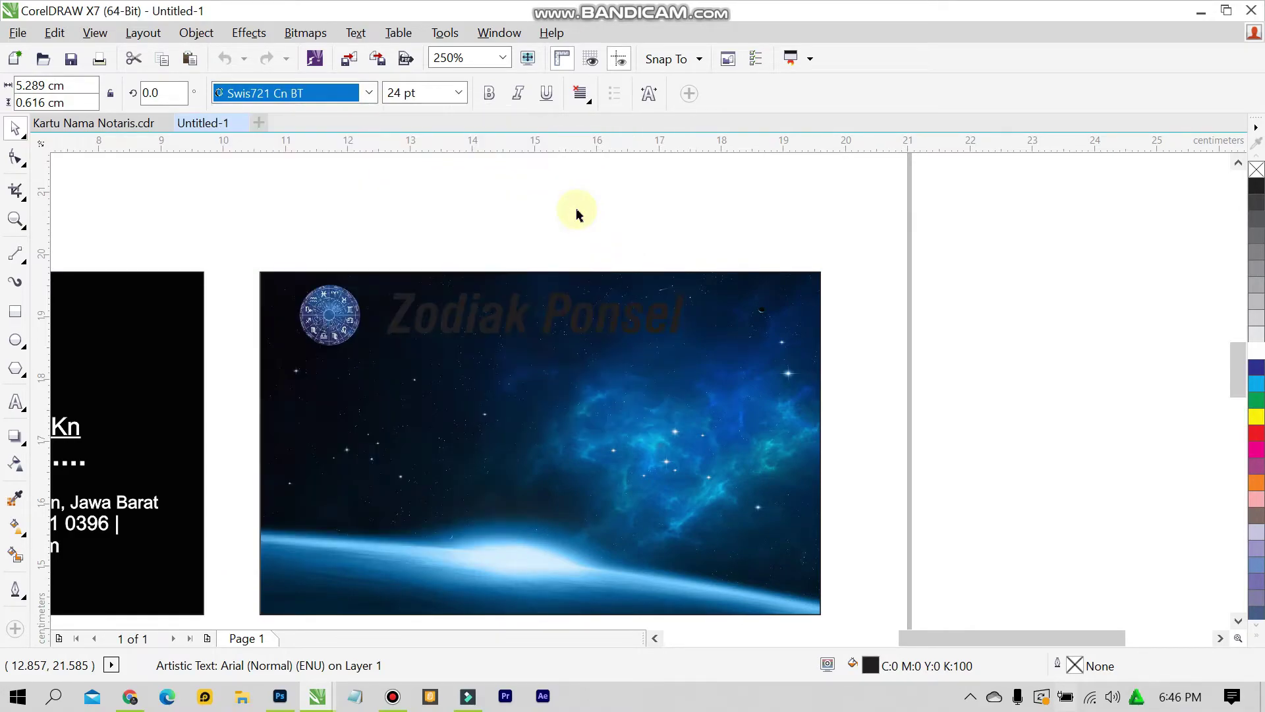
{"action": "left_click", "coordinate": [1257, 433]}
{"action": "left_click", "coordinate": [1257, 417]}
{"action": "right_click", "coordinate": [1257, 416]}
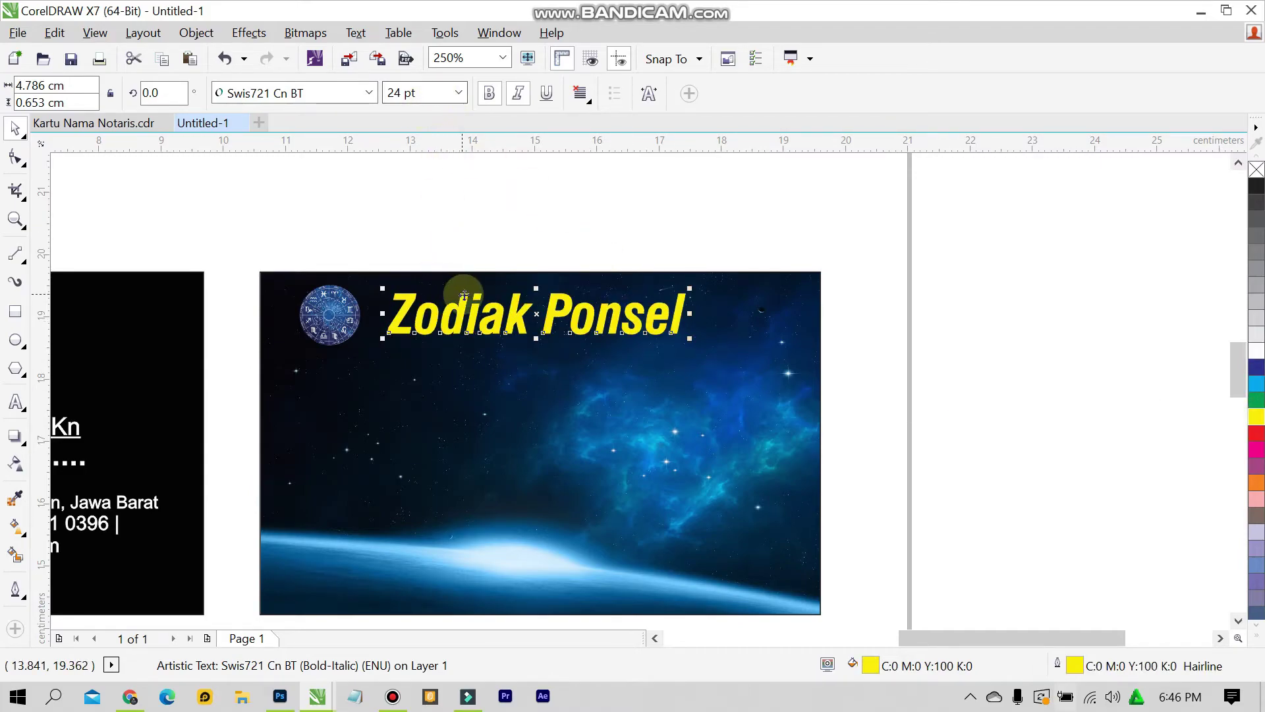
{"action": "left_click", "coordinate": [460, 93]}
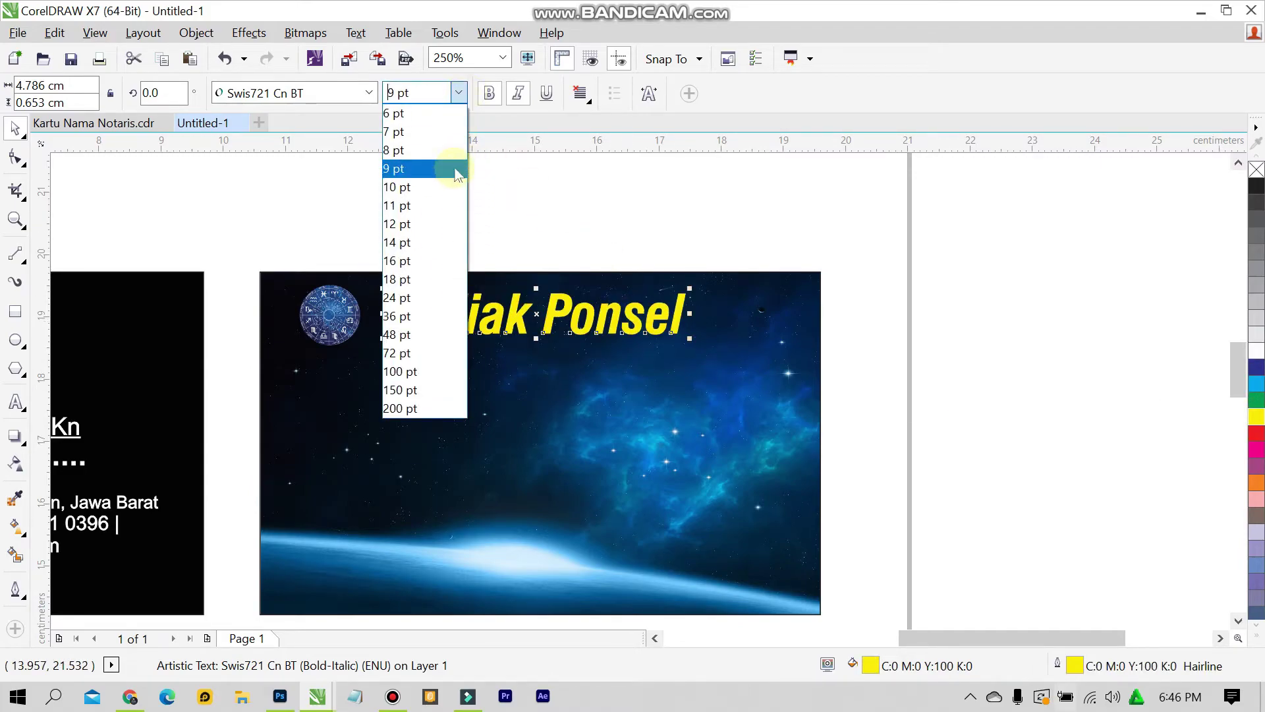
{"action": "left_click", "coordinate": [435, 298]}
Fine-tune the positions of the zodiac wheel and title so they sit side by side
{"action": "left_click_drag", "start_coordinate": [323, 302], "coordinate": [342, 302]}
{"action": "left_click", "coordinate": [481, 327]}
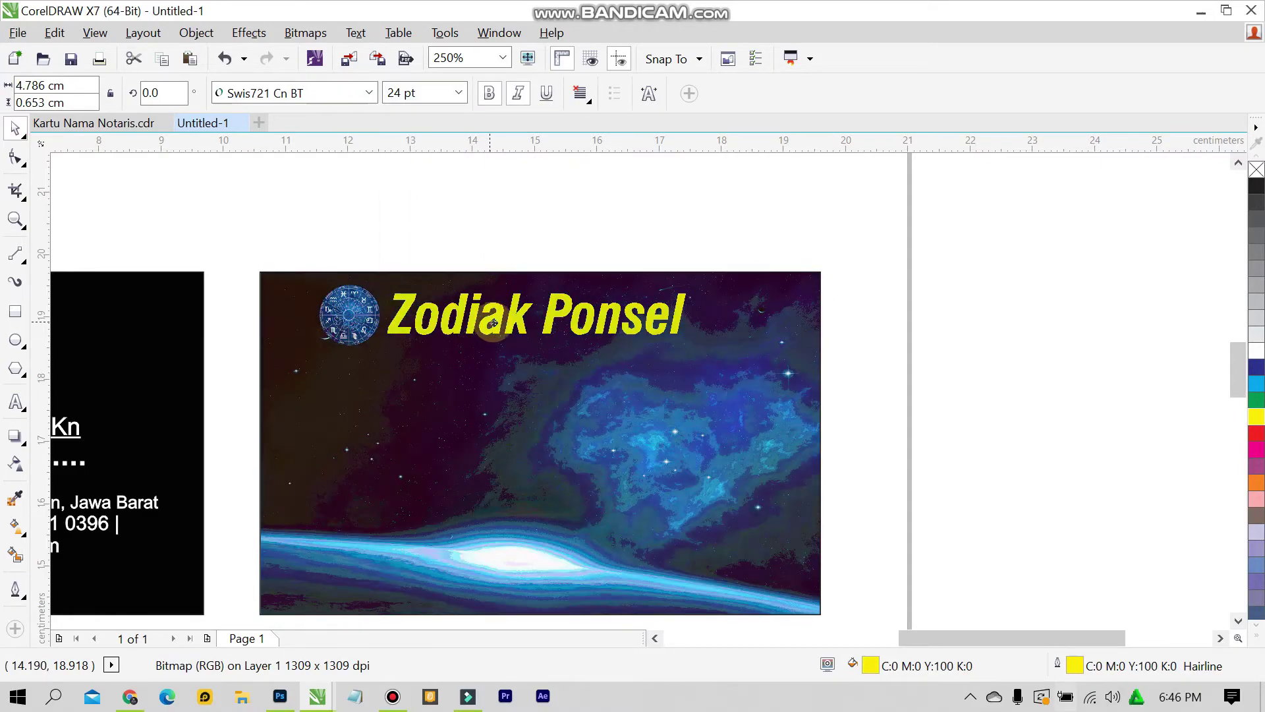
{"action": "left_click_drag", "start_coordinate": [481, 328], "coordinate": [504, 327]}
{"action": "left_click_drag", "start_coordinate": [369, 315], "coordinate": [382, 315]}
{"action": "left_click", "coordinate": [948, 313]}
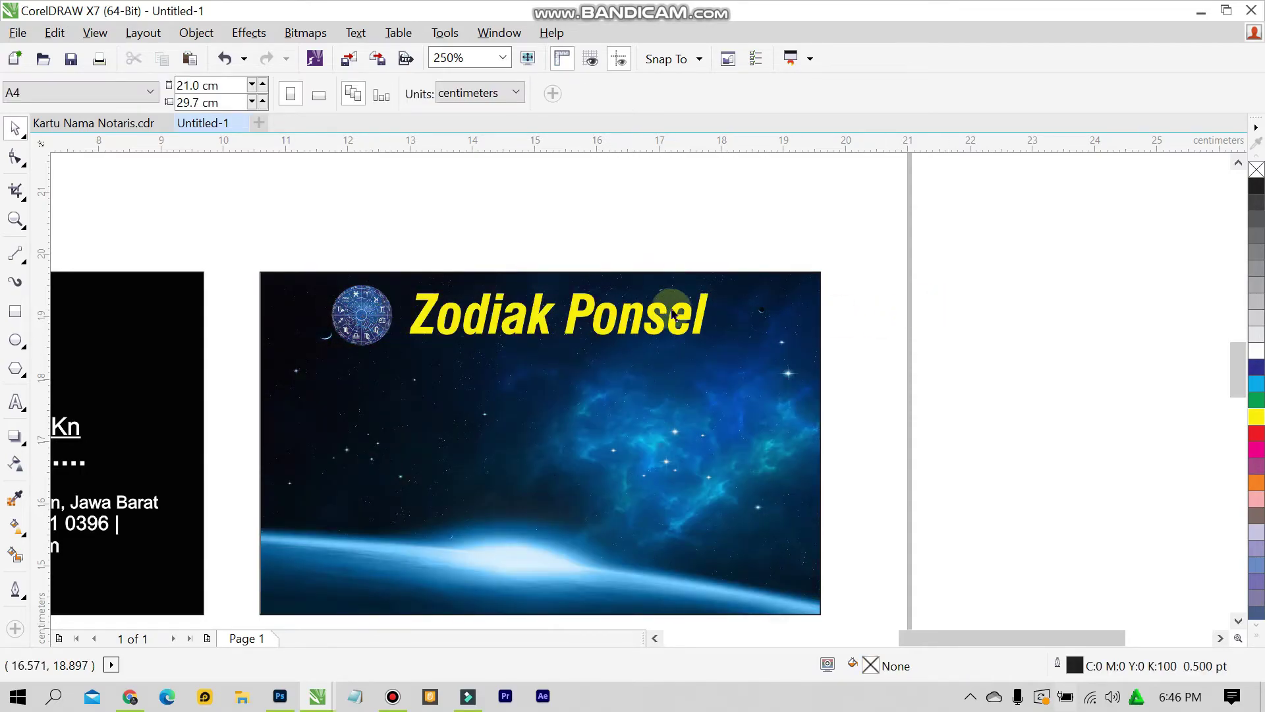
{"action": "left_click_drag", "start_coordinate": [681, 321], "coordinate": [686, 321]}
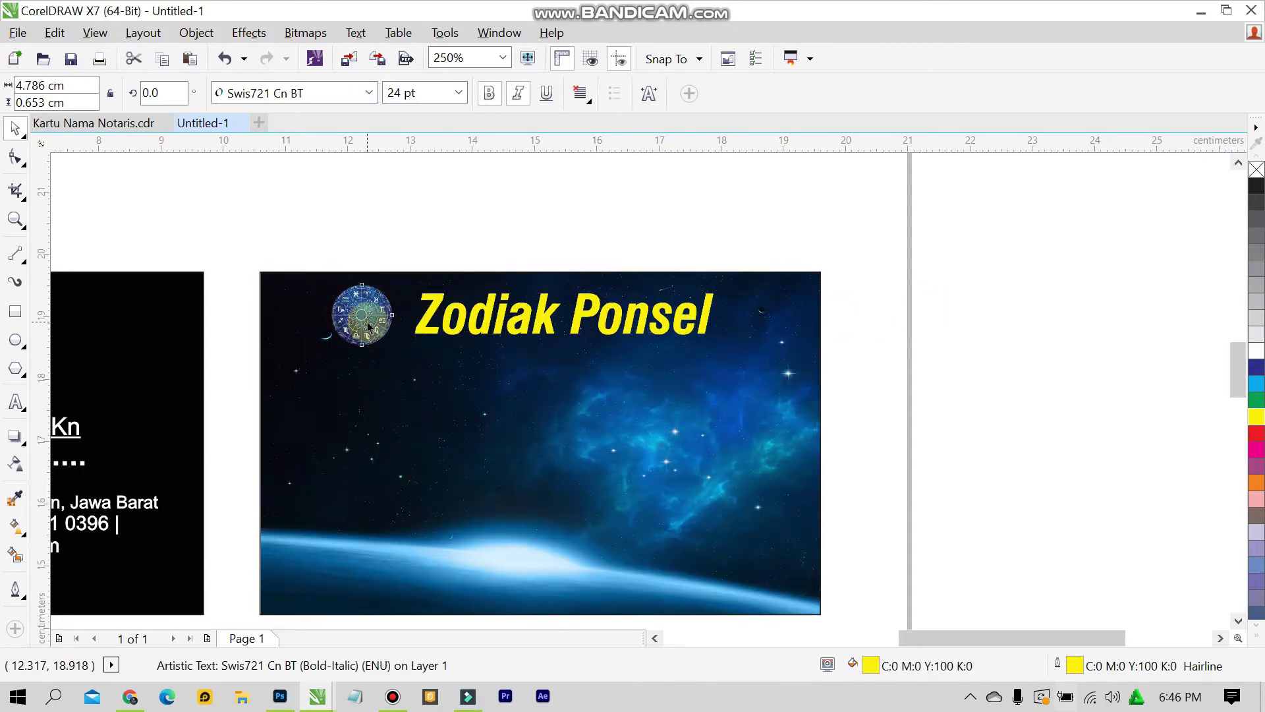
{"action": "left_click_drag", "start_coordinate": [364, 319], "coordinate": [383, 323]}
{"action": "left_click", "coordinate": [536, 249]}
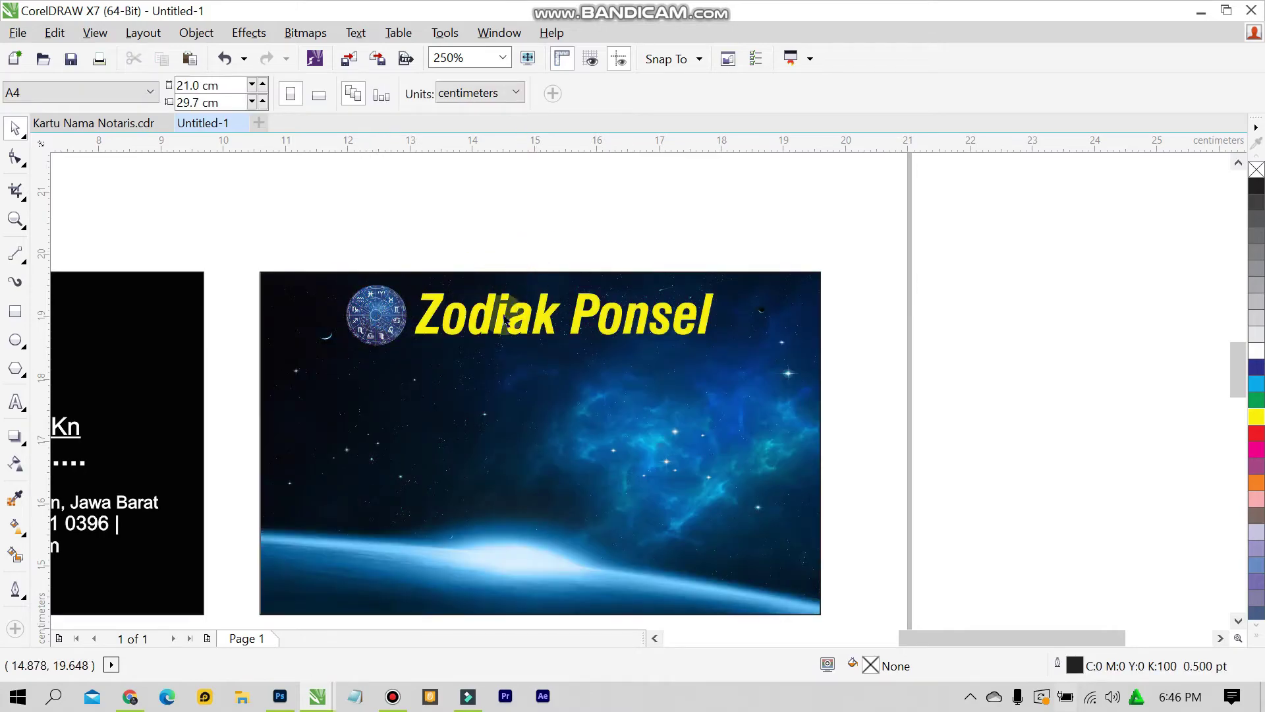
{"action": "left_click", "coordinate": [501, 323]}
{"action": "left_click", "coordinate": [729, 249]}
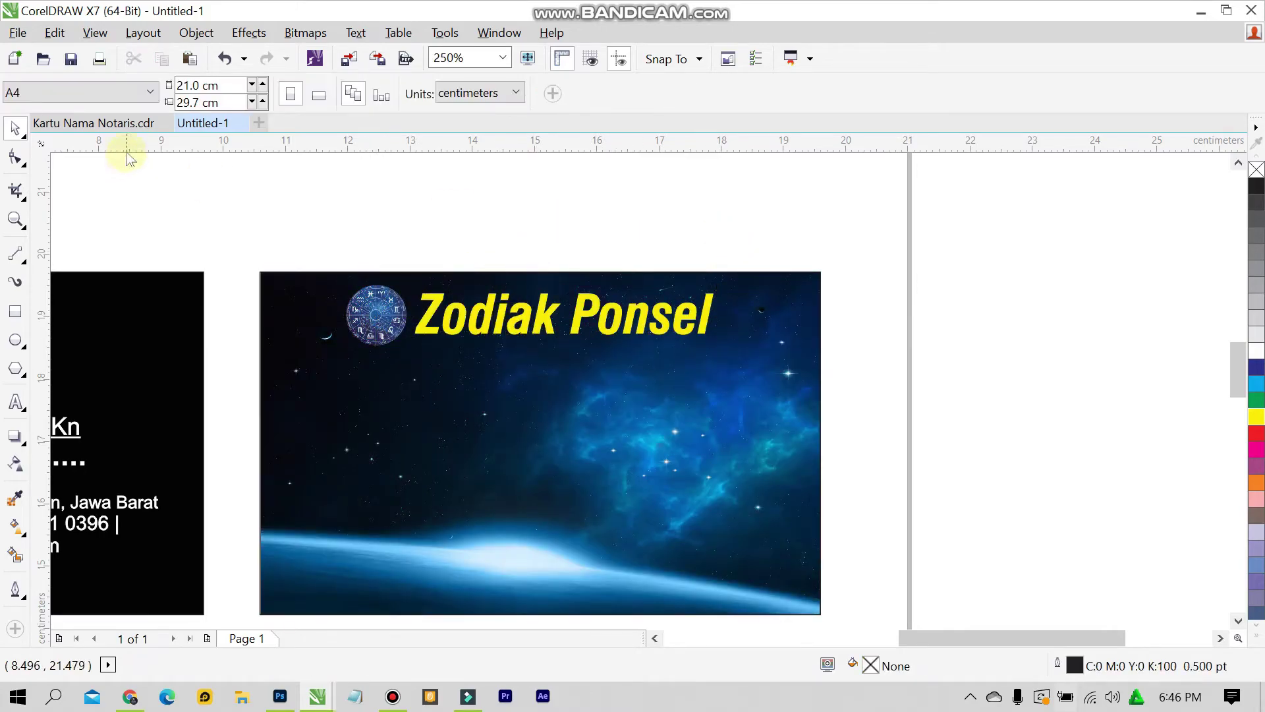
Switch to Kartu Nama Notaris to compare with the reference design
{"action": "left_click", "coordinate": [125, 124]}
{"action": "scroll", "coordinate": [394, 241], "scroll_direction": "up", "scroll_amount": 2}
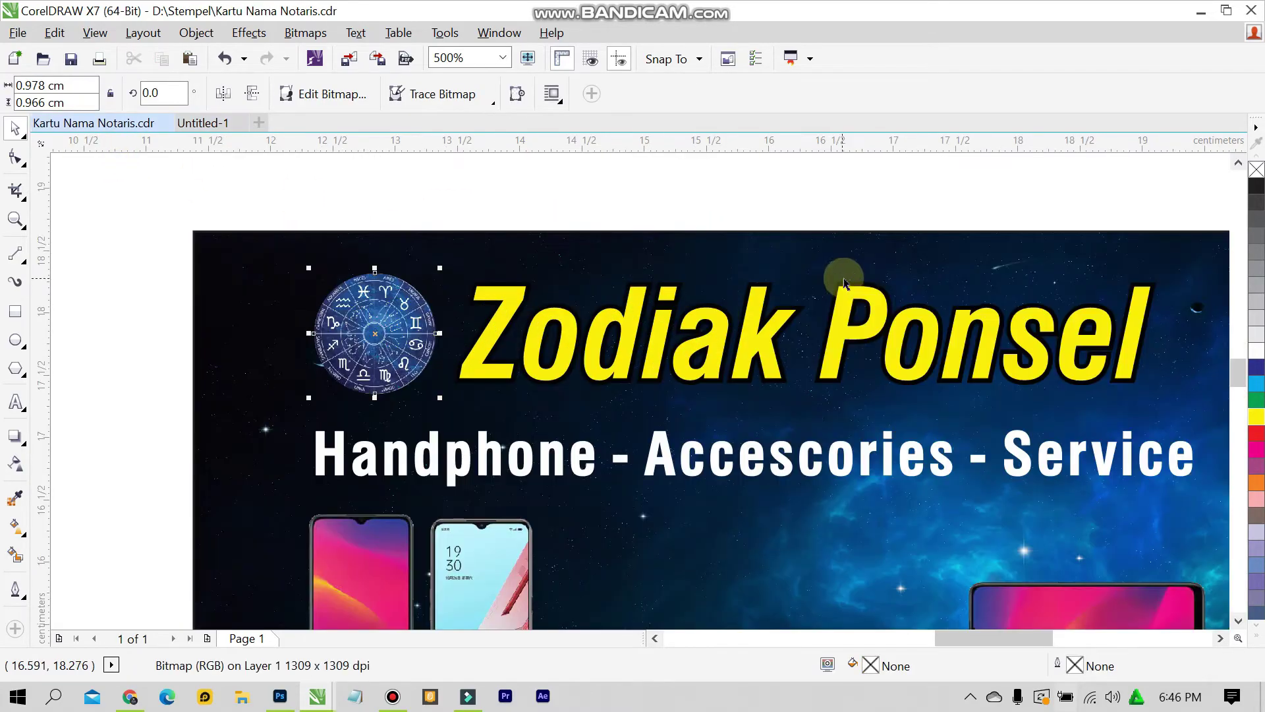
{"action": "left_click", "coordinate": [904, 189]}
{"action": "scroll", "coordinate": [659, 316], "scroll_direction": "up", "scroll_amount": 2}
Return to Untitled-1 and select the yellow Zodiak Ponsel title
{"action": "scroll", "coordinate": [638, 328], "scroll_direction": "up", "scroll_amount": 1}
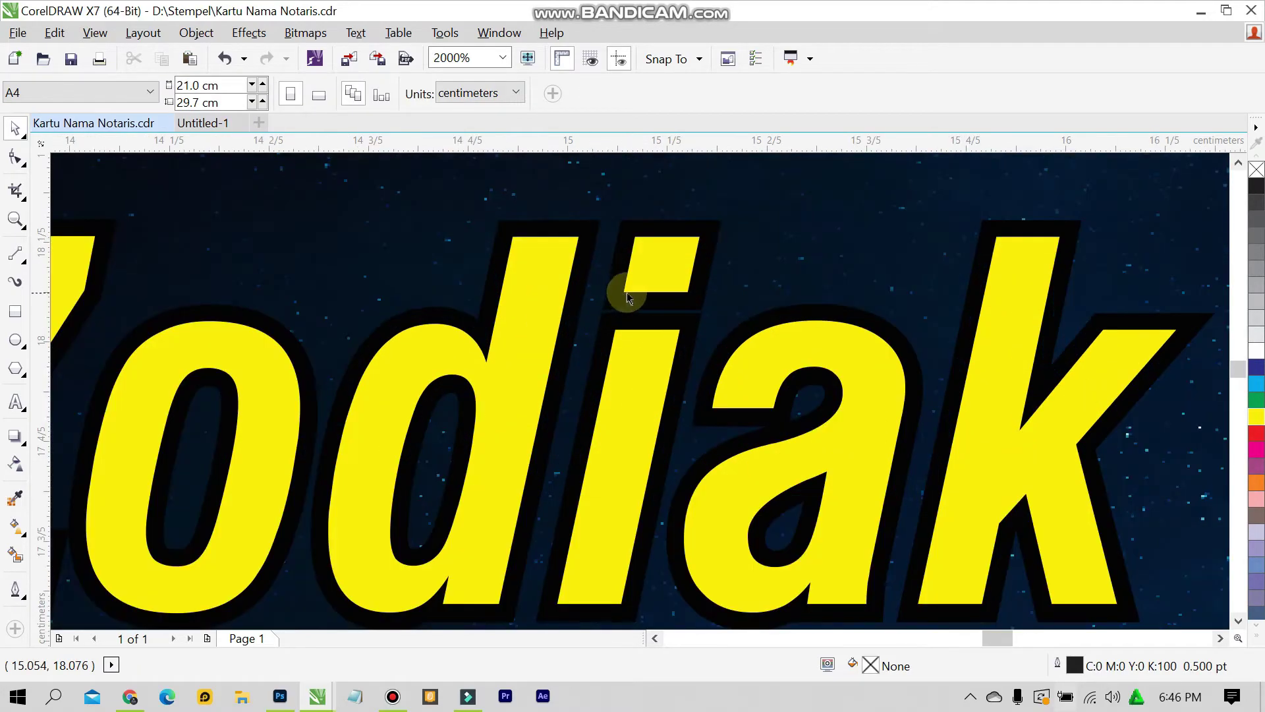
{"action": "scroll", "coordinate": [613, 303], "scroll_direction": "down", "scroll_amount": 1}
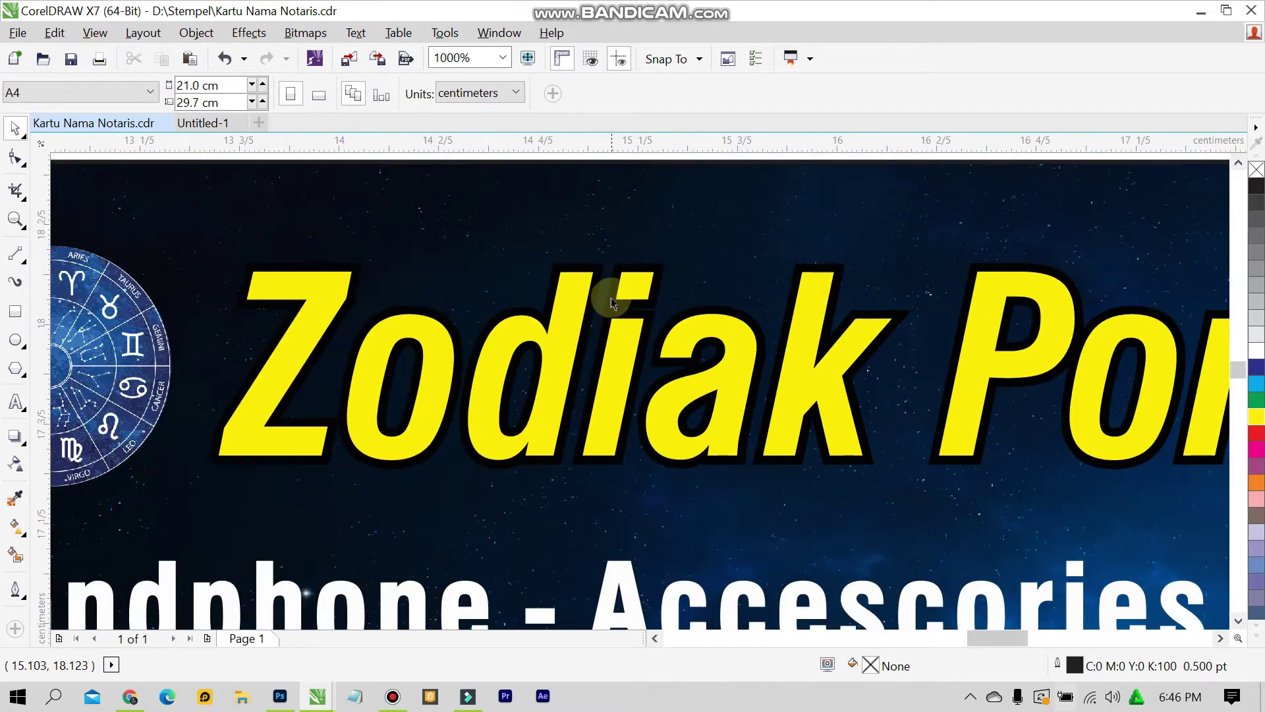
{"action": "scroll", "coordinate": [620, 287], "scroll_direction": "up", "scroll_amount": 1}
{"action": "scroll", "coordinate": [607, 323], "scroll_direction": "down", "scroll_amount": 1}
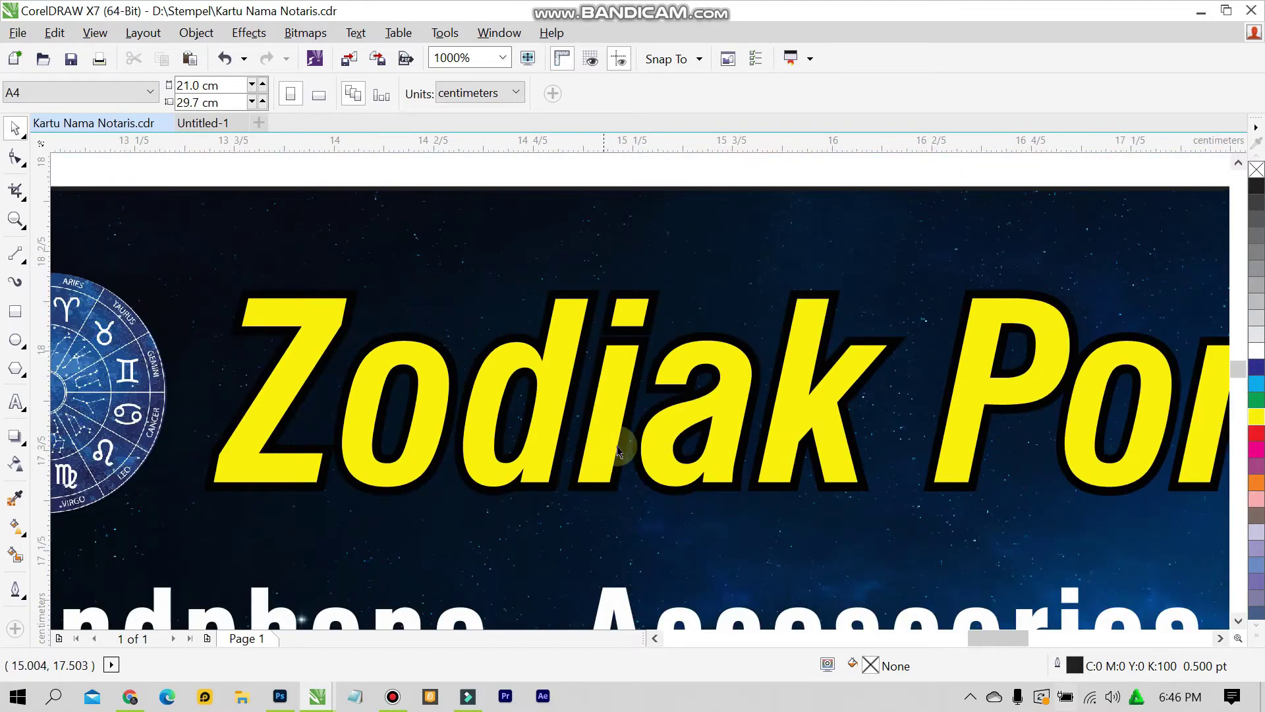
{"action": "left_click", "coordinate": [199, 122]}
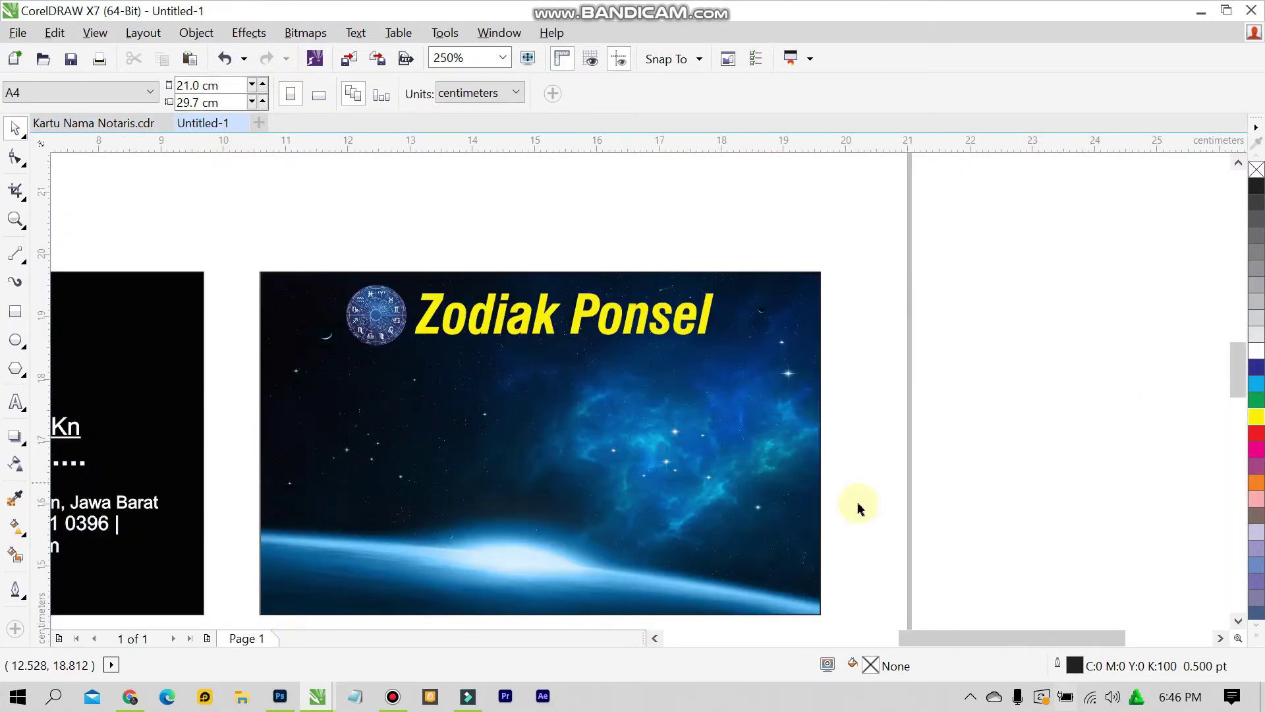
{"action": "left_click", "coordinate": [607, 316]}
{"action": "scroll", "coordinate": [451, 257], "scroll_direction": "up", "scroll_amount": 1}
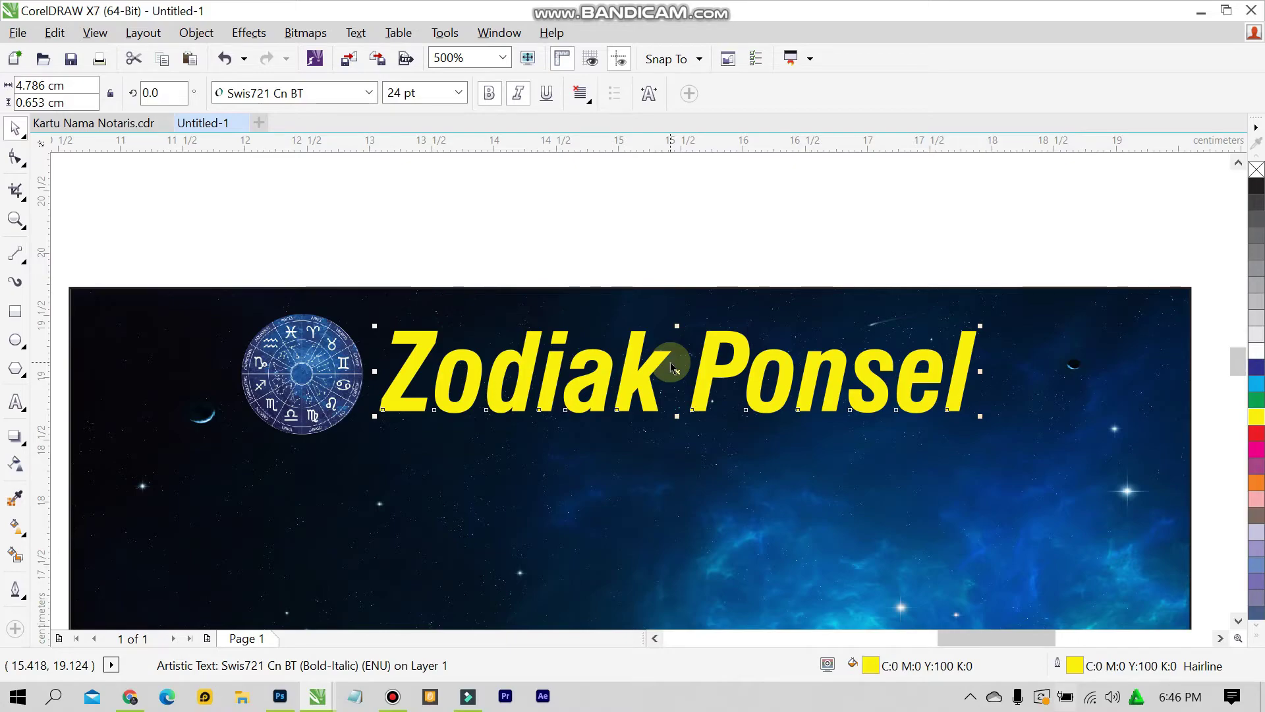
Drop a duplicate of the title just below it and fill it rich black C75 M68 Y65 K90
{"action": "left_click_drag", "start_coordinate": [681, 379], "coordinate": [678, 419]}
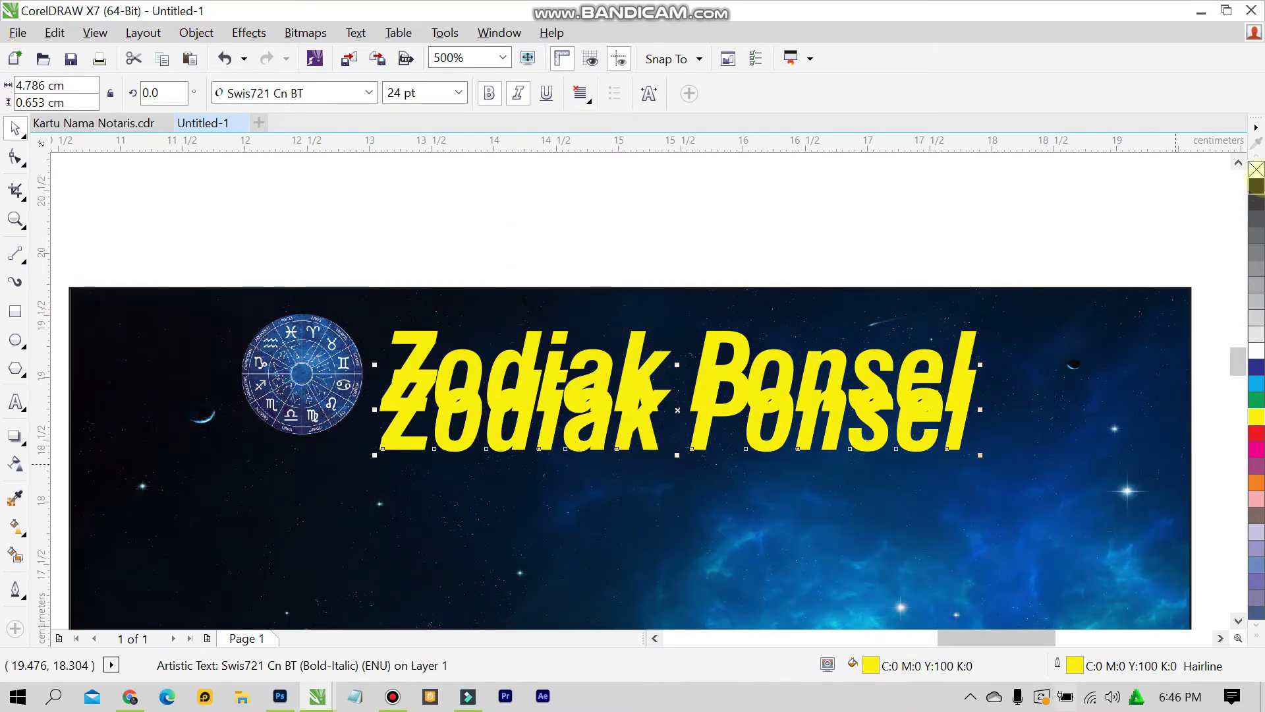
{"action": "left_click", "coordinate": [1256, 188]}
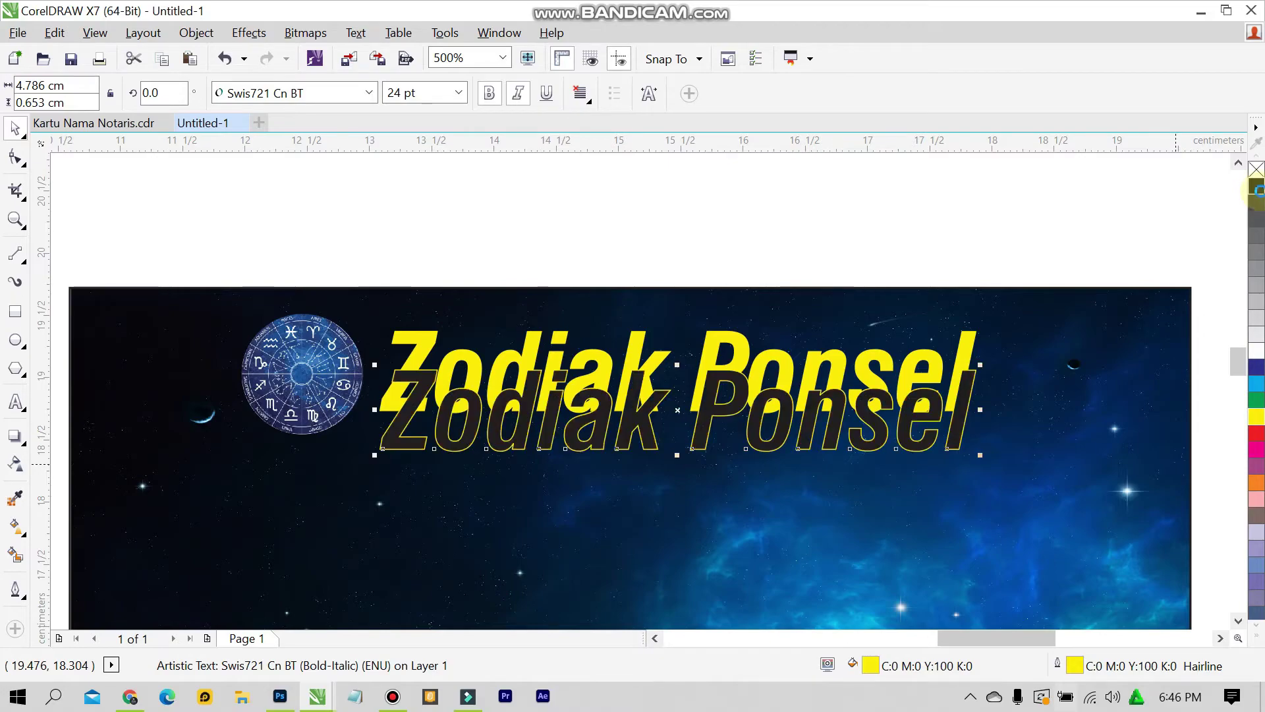
{"action": "double_click", "coordinate": [870, 667]}
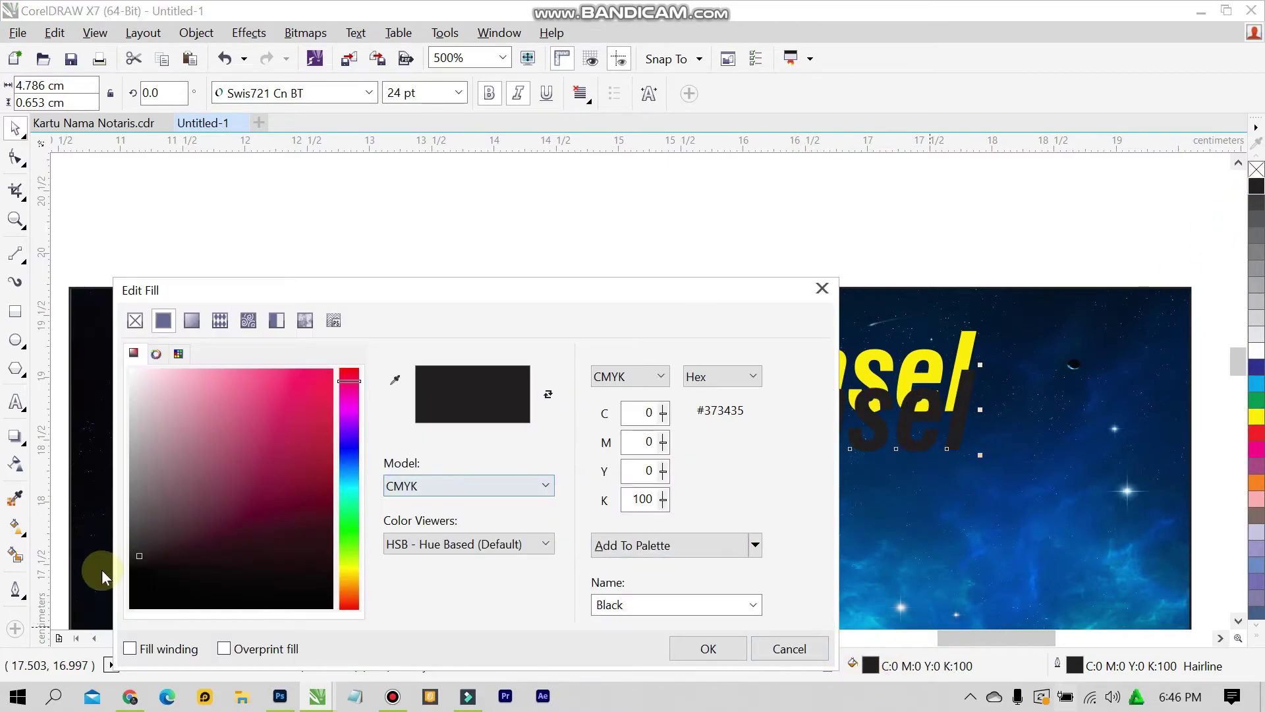
{"action": "left_click_drag", "start_coordinate": [137, 556], "coordinate": [112, 633]}
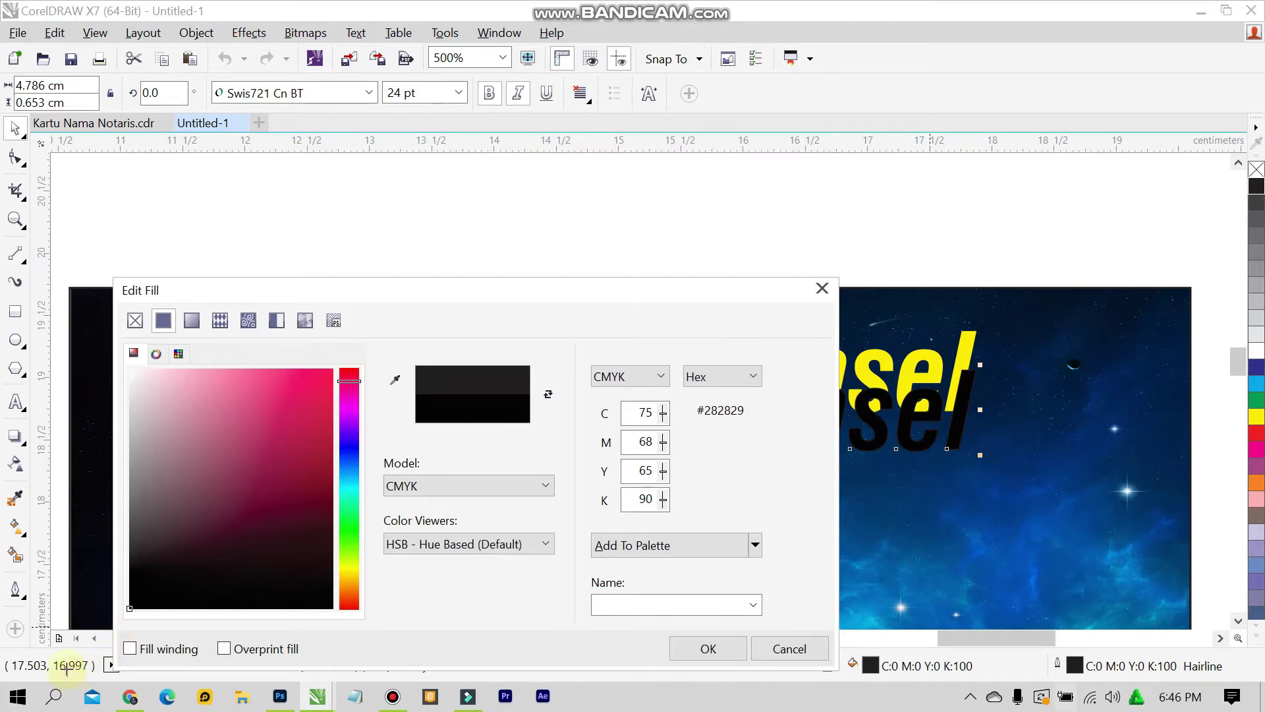
{"action": "left_click", "coordinate": [697, 653]}
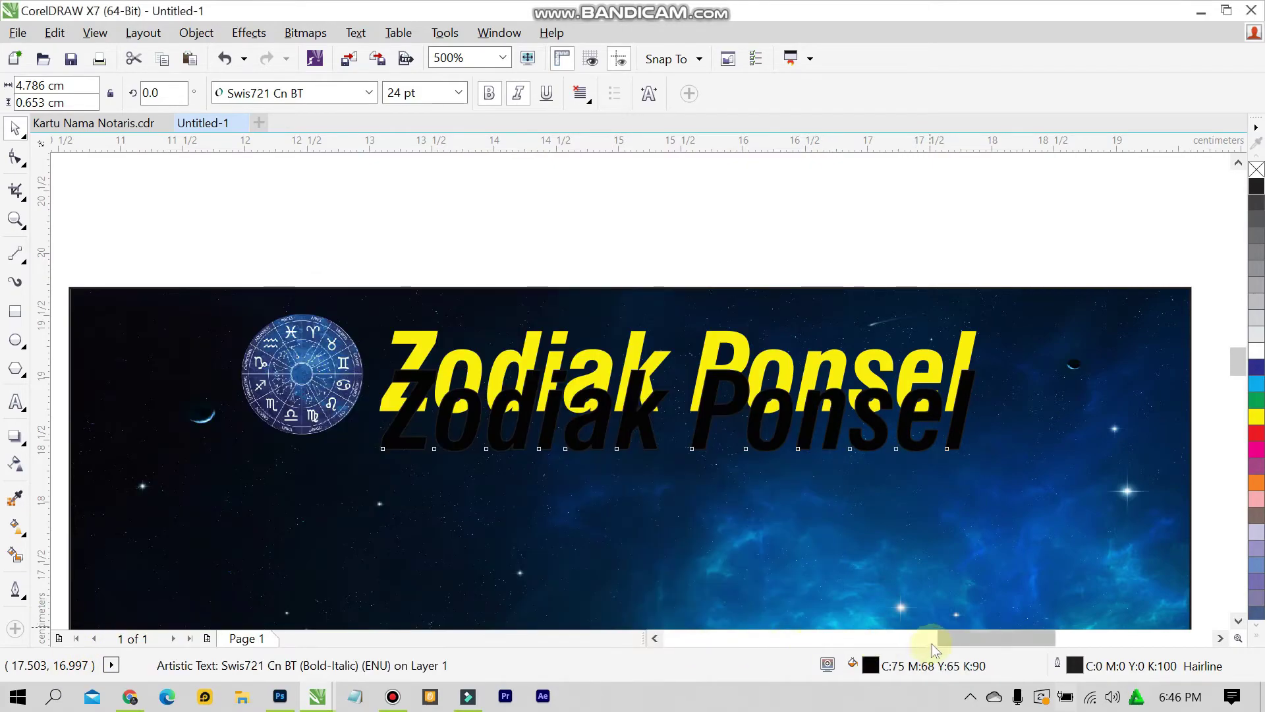
{"action": "double_click", "coordinate": [1073, 664]}
Set the black title copy's outline colour to rich black C75 M68 Y65 K90
{"action": "left_click", "coordinate": [545, 158]}
{"action": "left_click", "coordinate": [547, 310]}
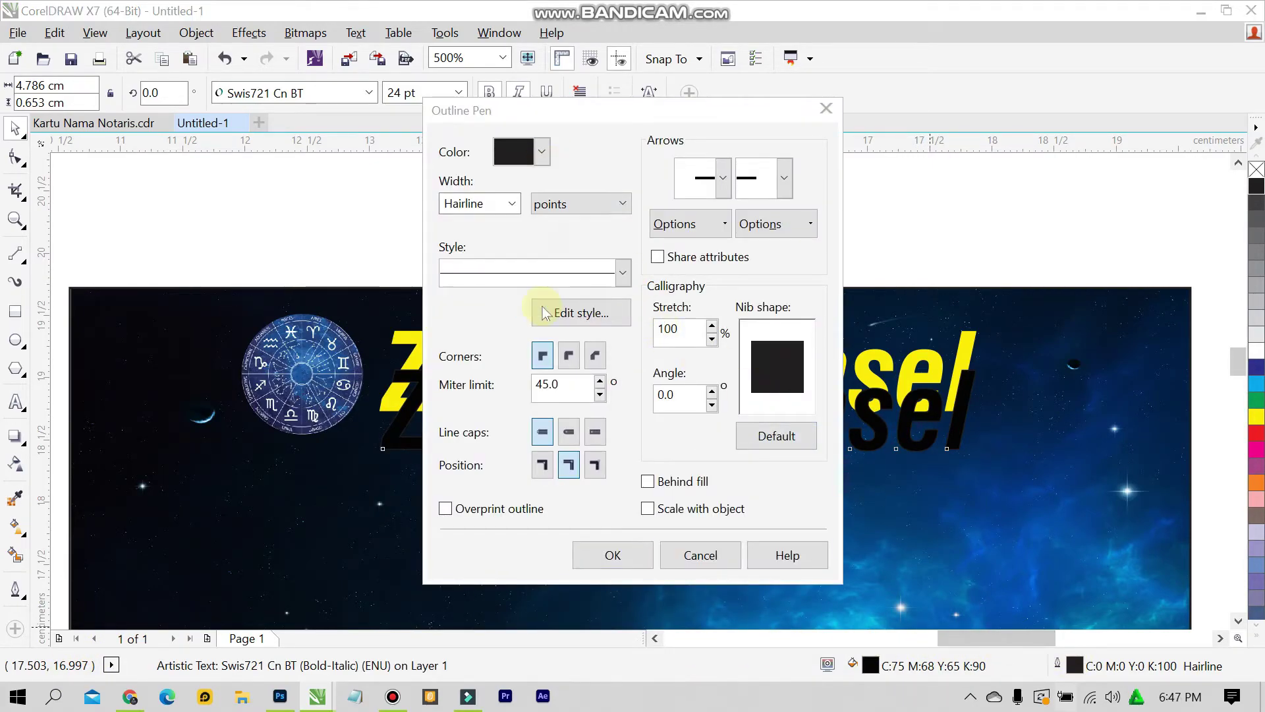
{"action": "left_click_drag", "start_coordinate": [418, 437], "coordinate": [350, 576]}
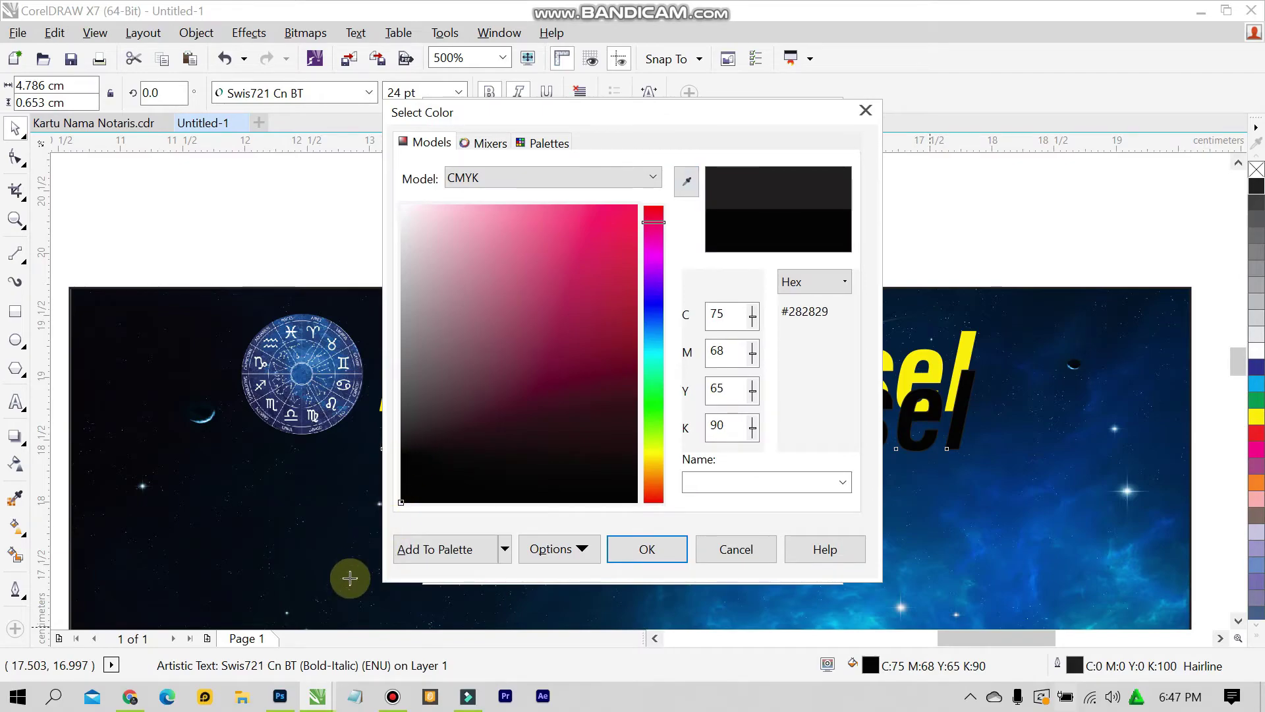
{"action": "left_click", "coordinate": [682, 548]}
{"action": "left_click", "coordinate": [643, 567]}
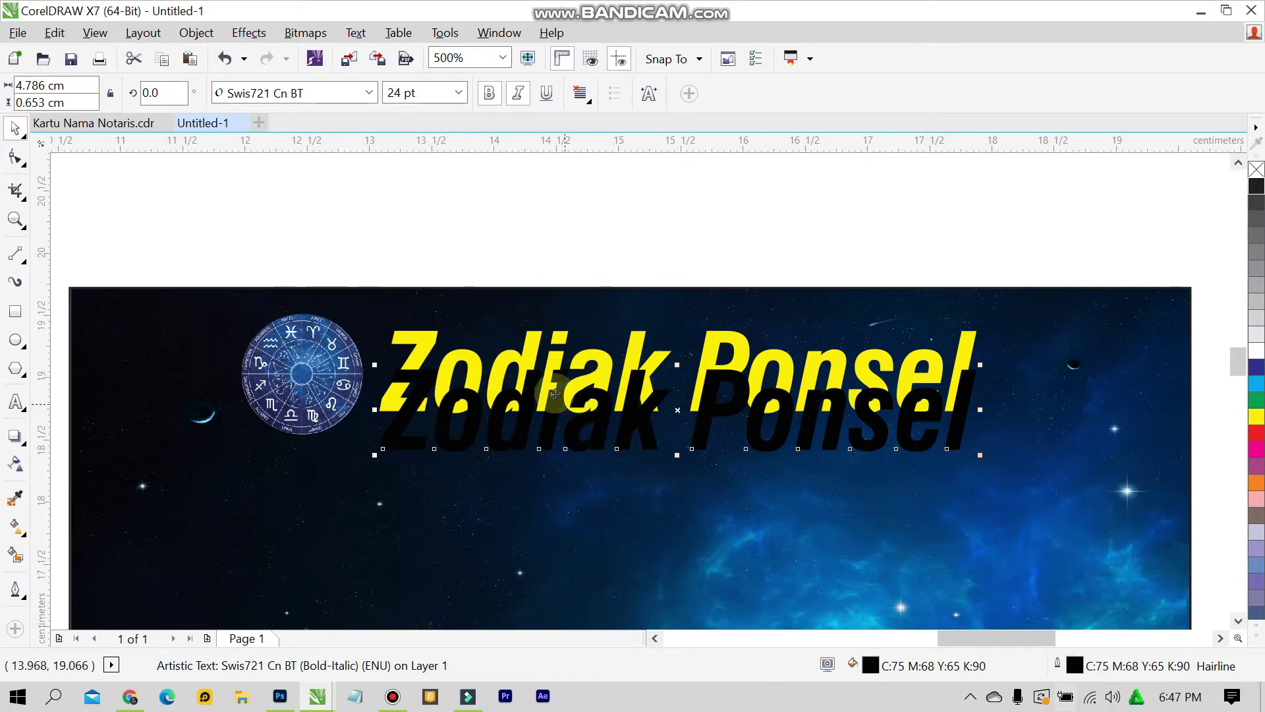
Give the black title copy a 2.0 pt outline width
{"action": "double_click", "coordinate": [1073, 667]}
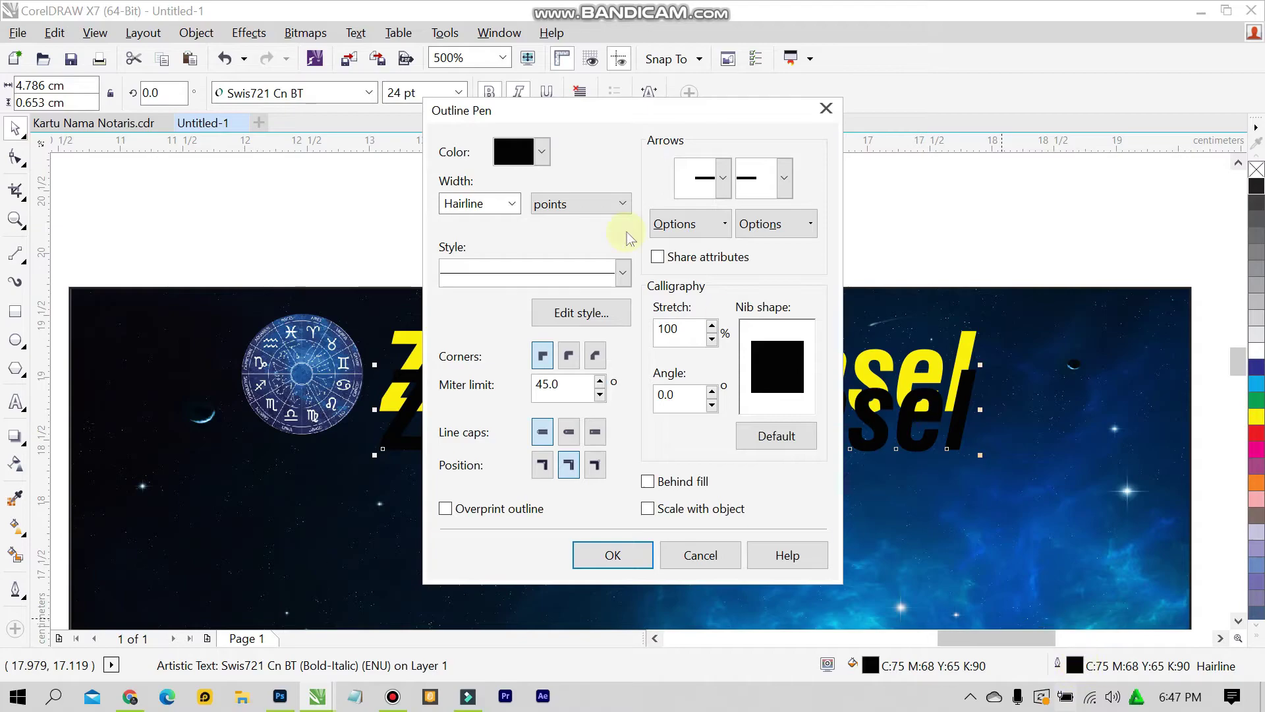
{"action": "left_click", "coordinate": [512, 203]}
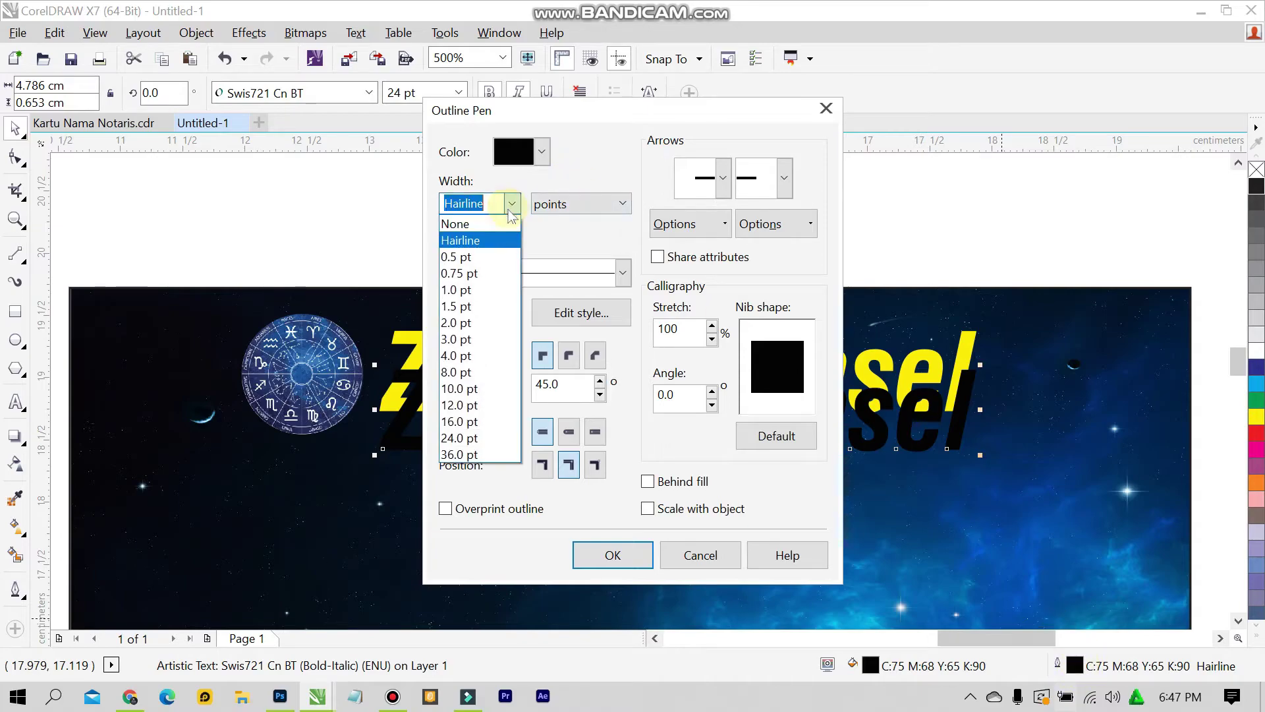
{"action": "left_click", "coordinate": [504, 322]}
{"action": "left_click", "coordinate": [580, 553]}
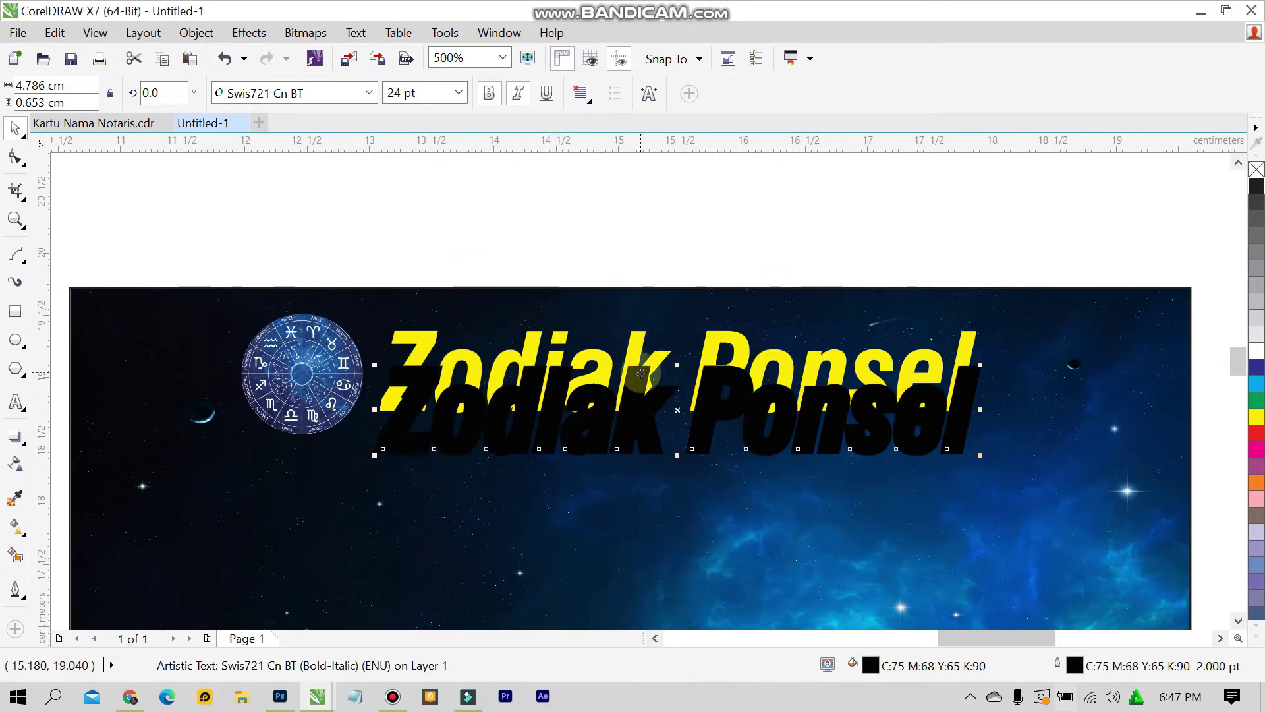
Centre-align the black copy behind the yellow title
{"action": "left_click", "coordinate": [537, 343]}
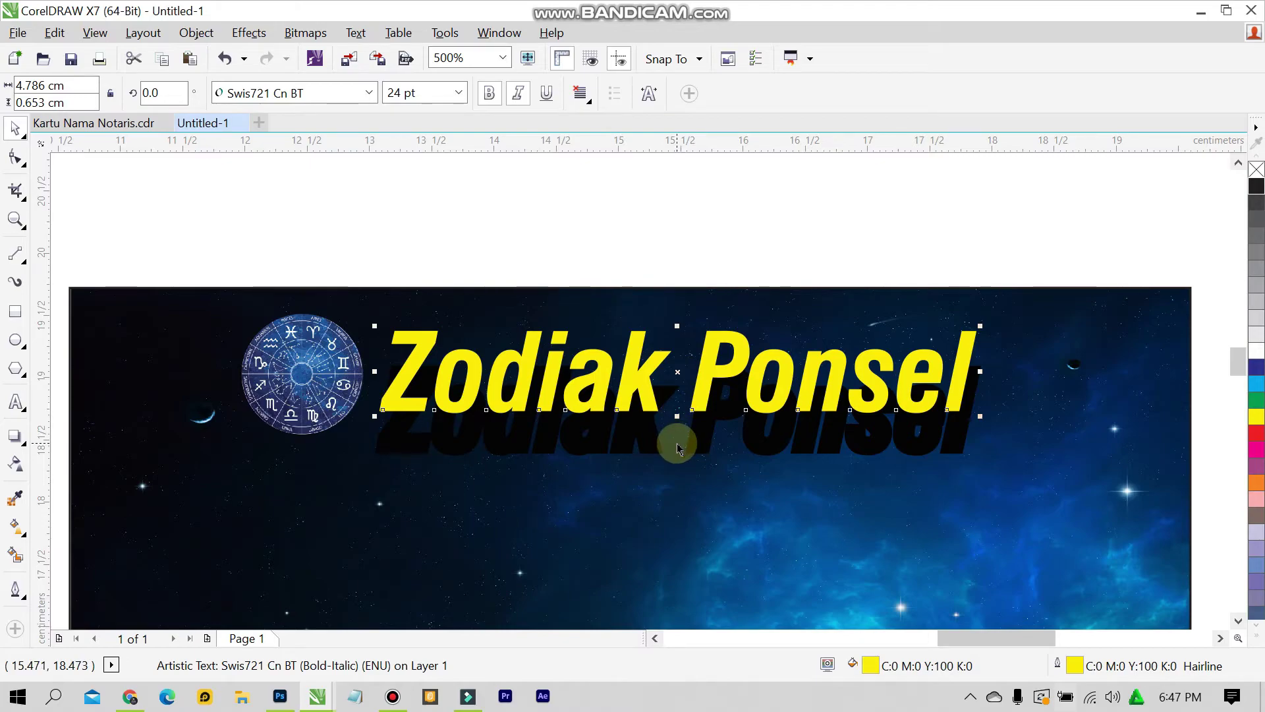
{"action": "left_click", "coordinate": [639, 438]}
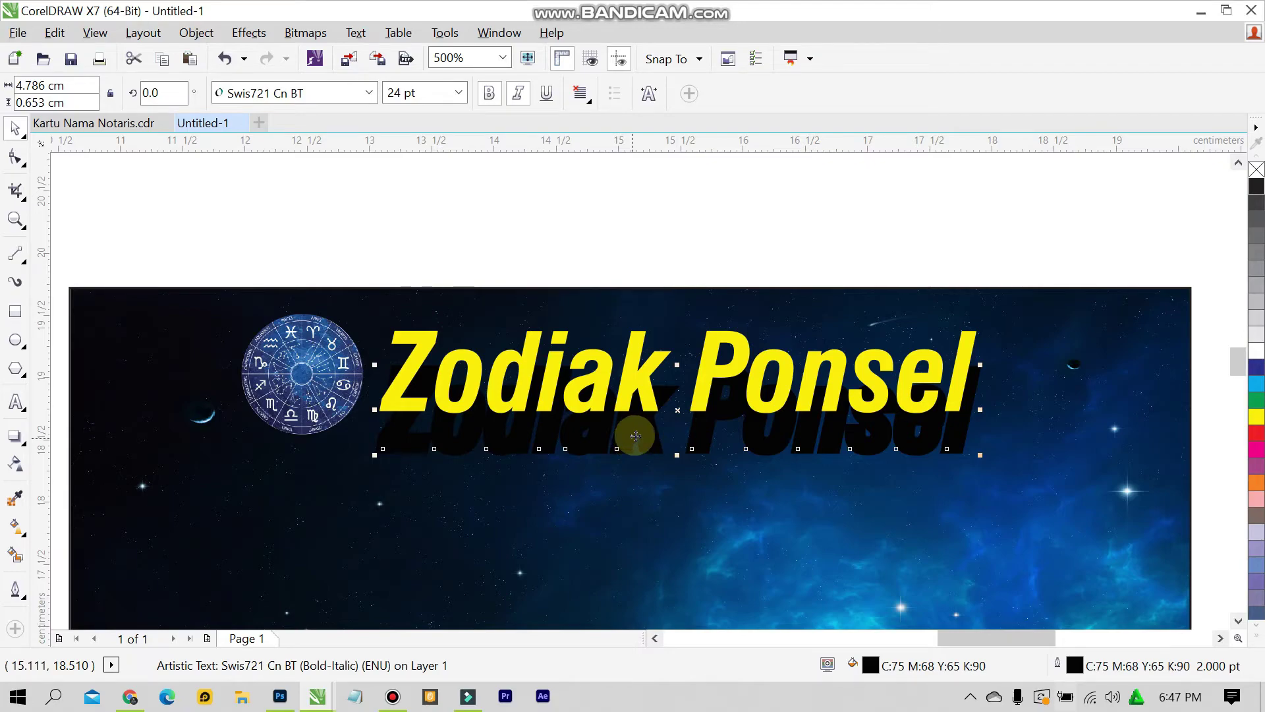
{"action": "left_click", "coordinate": [638, 349], "text": "shift"}
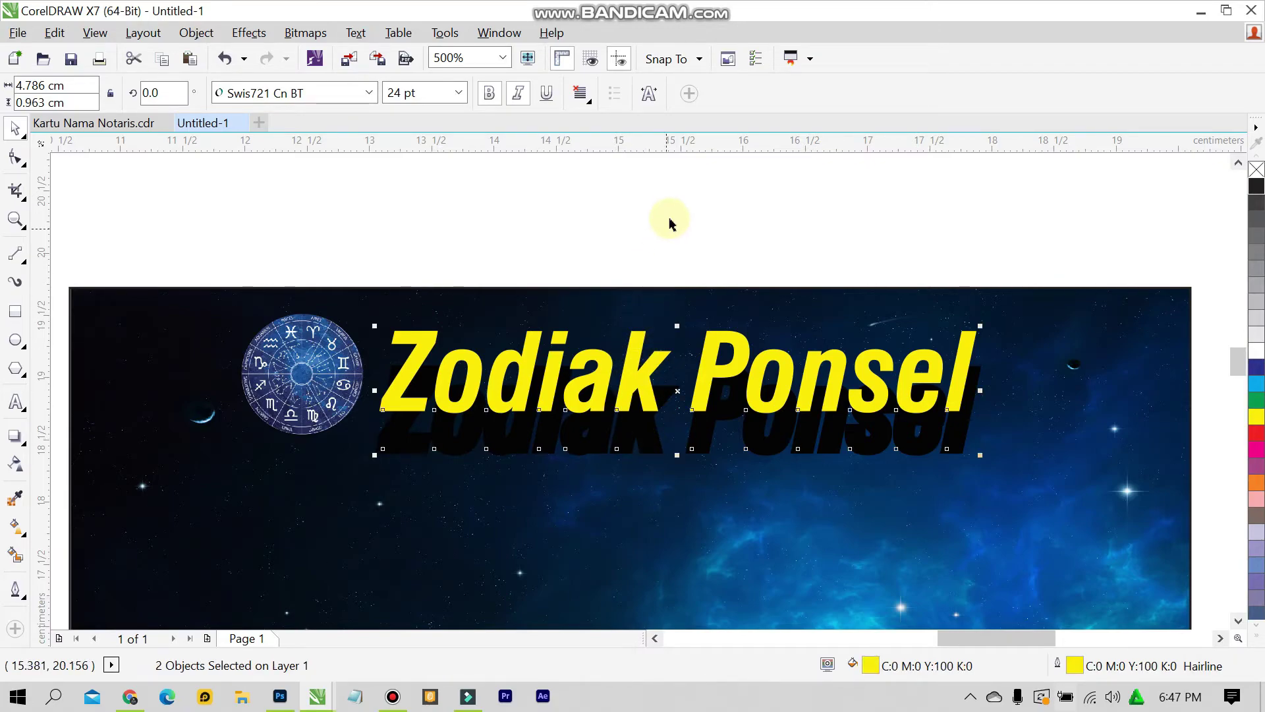
{"action": "key", "text": "e"}
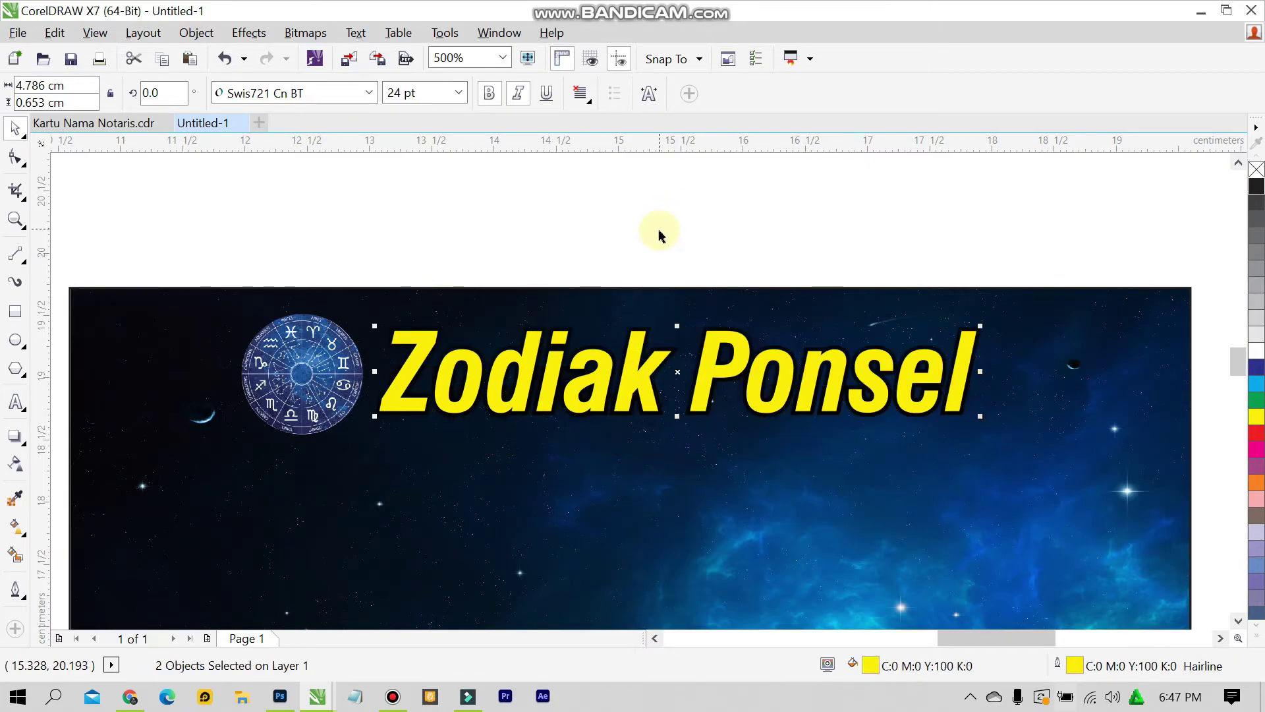
{"action": "left_click", "coordinate": [722, 232]}
{"action": "scroll", "coordinate": [445, 363], "scroll_direction": "up", "scroll_amount": 2}
{"action": "scroll", "coordinate": [445, 364], "scroll_direction": "up", "scroll_amount": 1}
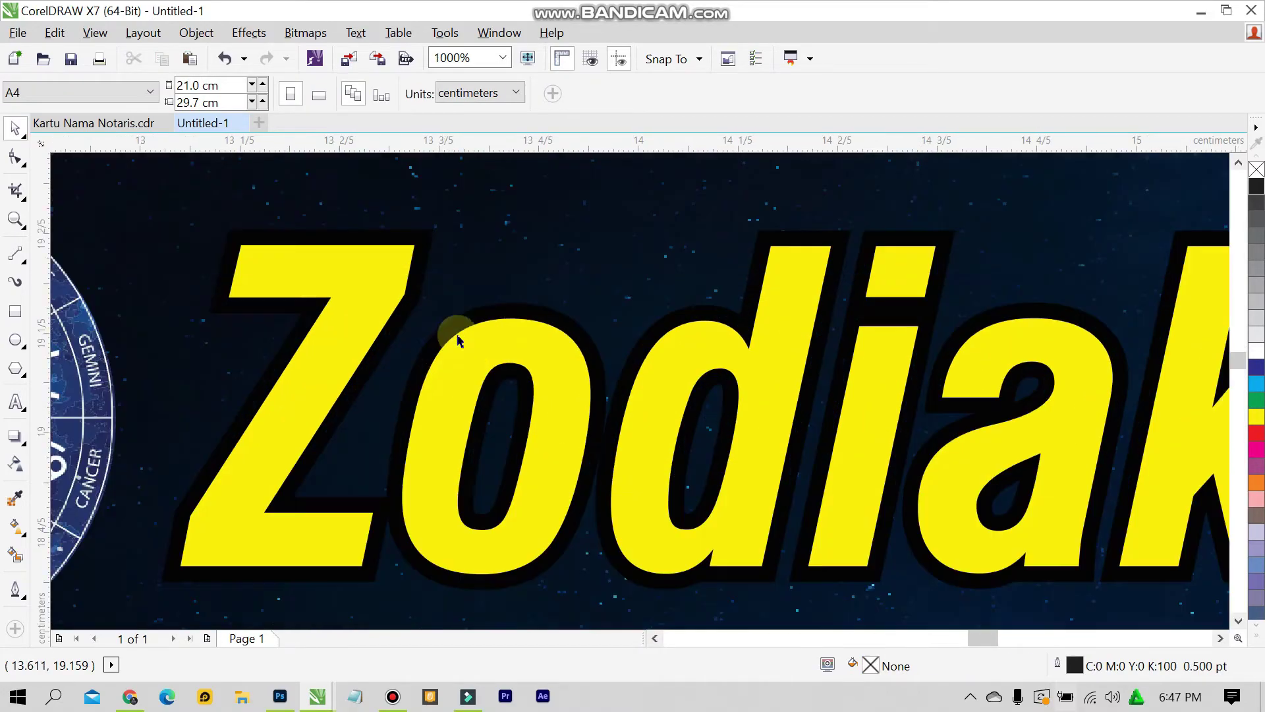
{"action": "scroll", "coordinate": [935, 321], "scroll_direction": "down", "scroll_amount": 2}
{"action": "scroll", "coordinate": [963, 328], "scroll_direction": "down", "scroll_amount": 1}
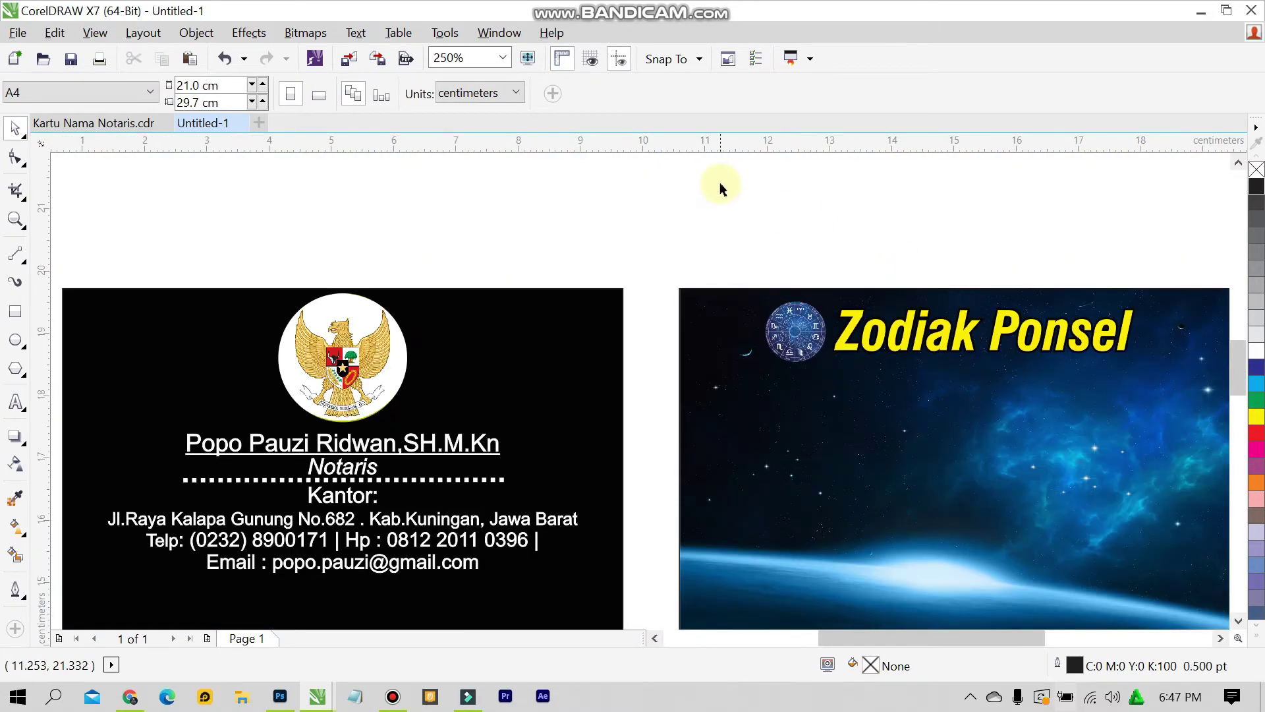
{"action": "left_click", "coordinate": [503, 57]}
{"action": "left_click", "coordinate": [461, 69]}
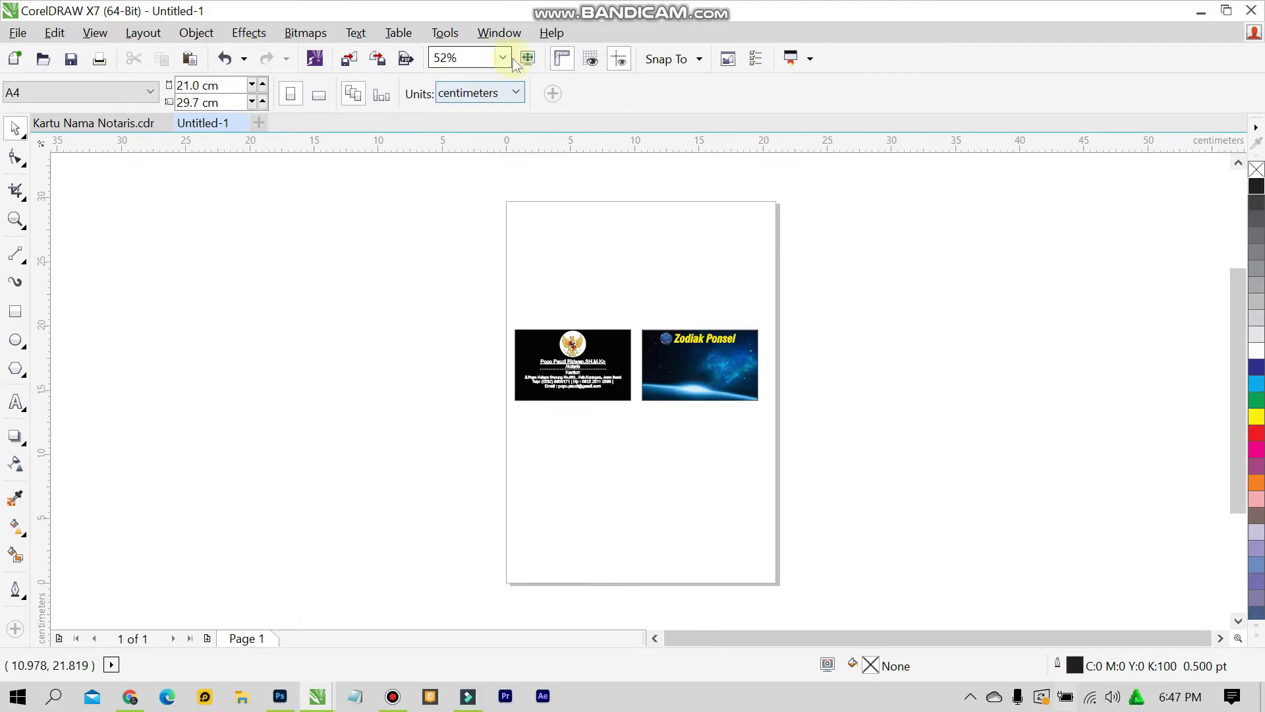
{"action": "key", "text": "F9"}
{"action": "key", "text": "Escape"}
{"action": "left_click", "coordinate": [503, 57]}
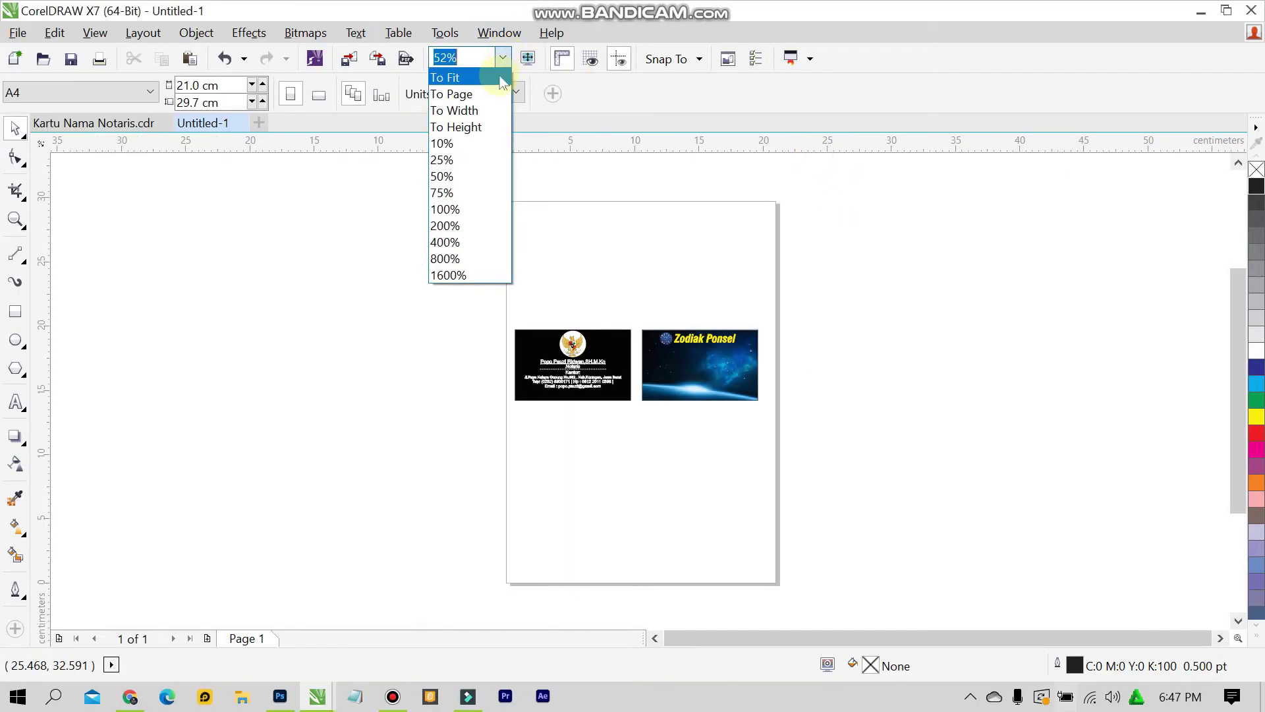
{"action": "left_click", "coordinate": [455, 77]}
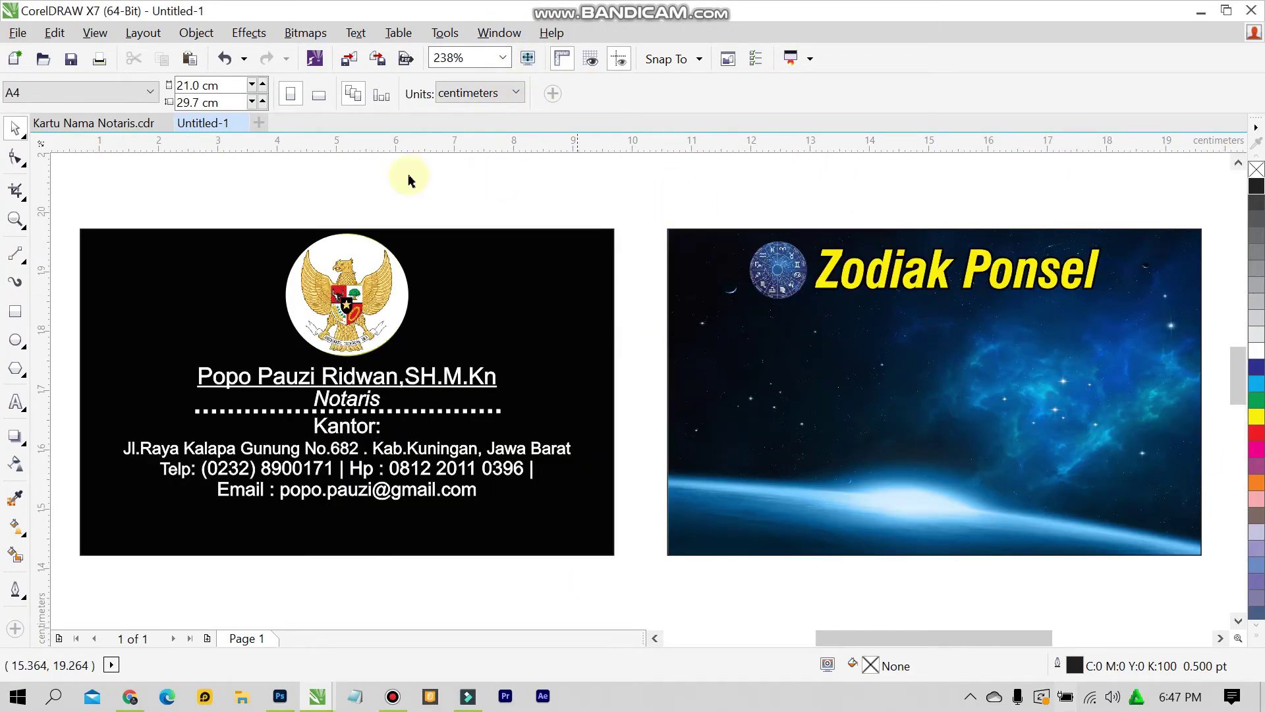
{"action": "left_click", "coordinate": [127, 137]}
{"action": "scroll", "coordinate": [725, 396], "scroll_direction": "down", "scroll_amount": 5}
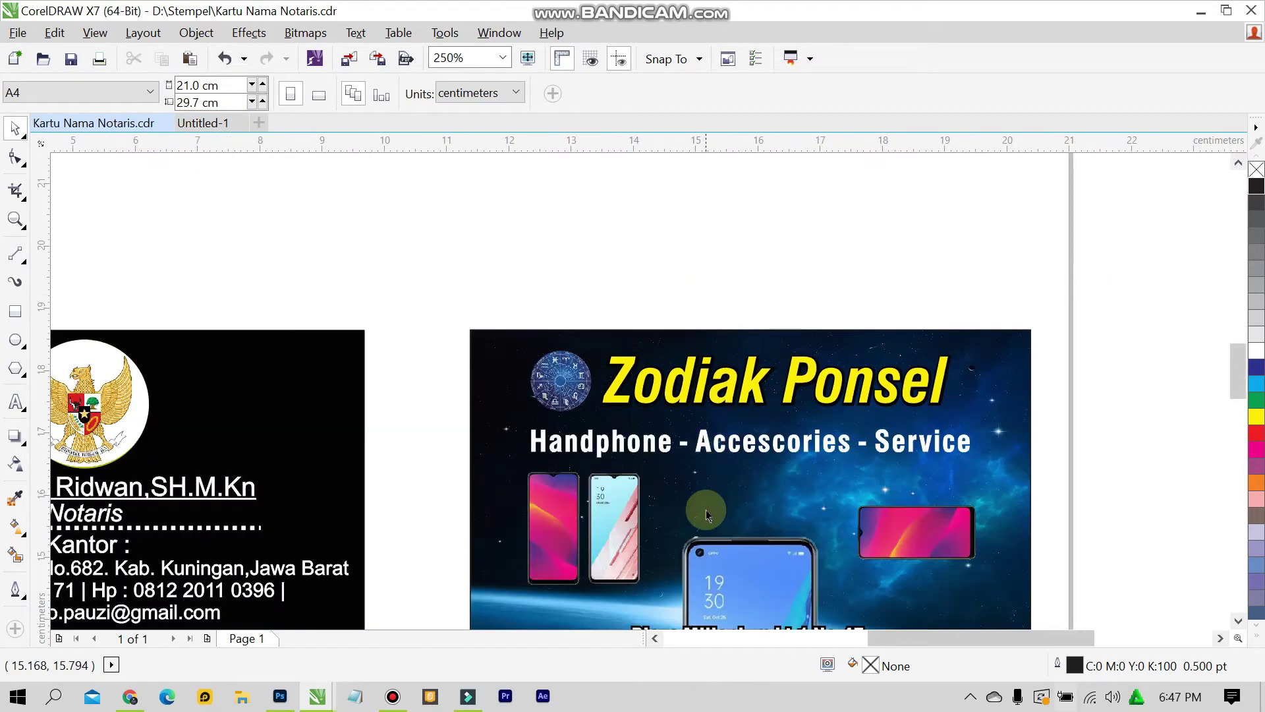
{"action": "scroll", "coordinate": [711, 508], "scroll_direction": "up", "scroll_amount": 3}
{"action": "scroll", "coordinate": [757, 494], "scroll_direction": "down", "scroll_amount": 3}
{"action": "scroll", "coordinate": [686, 432], "scroll_direction": "up", "scroll_amount": 3}
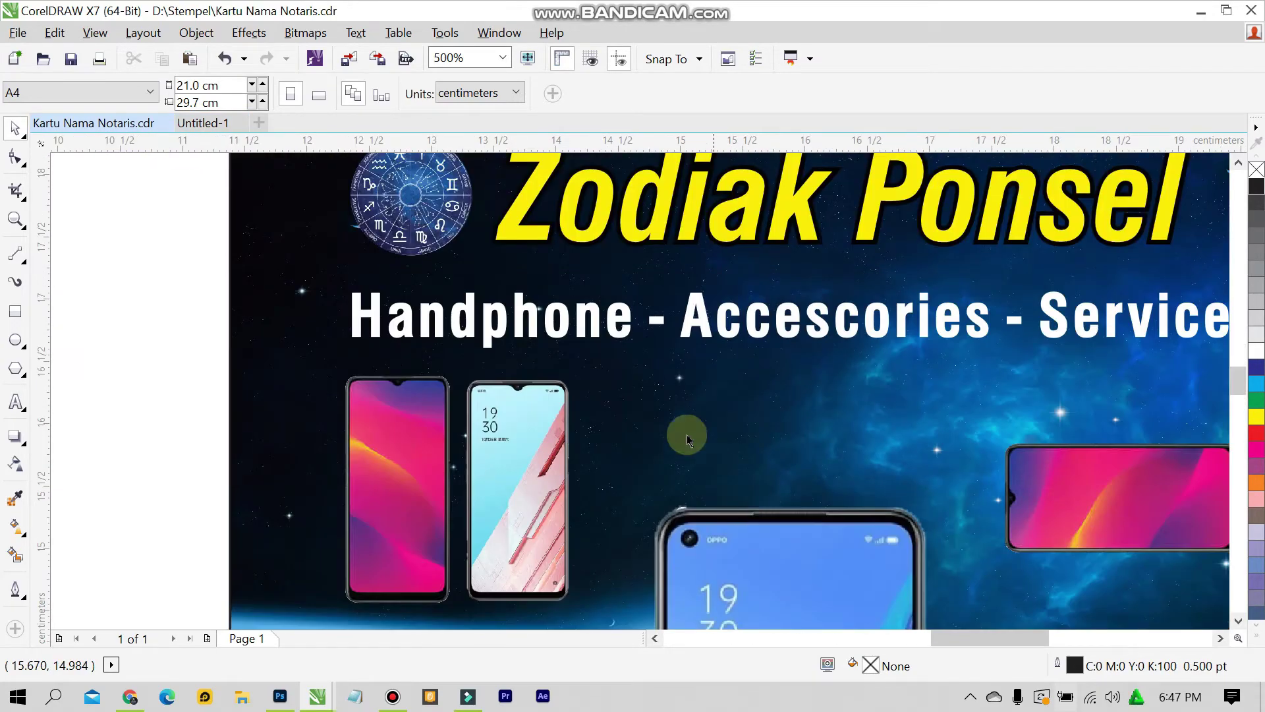
{"action": "scroll", "coordinate": [1002, 296], "scroll_direction": "down", "scroll_amount": 2}
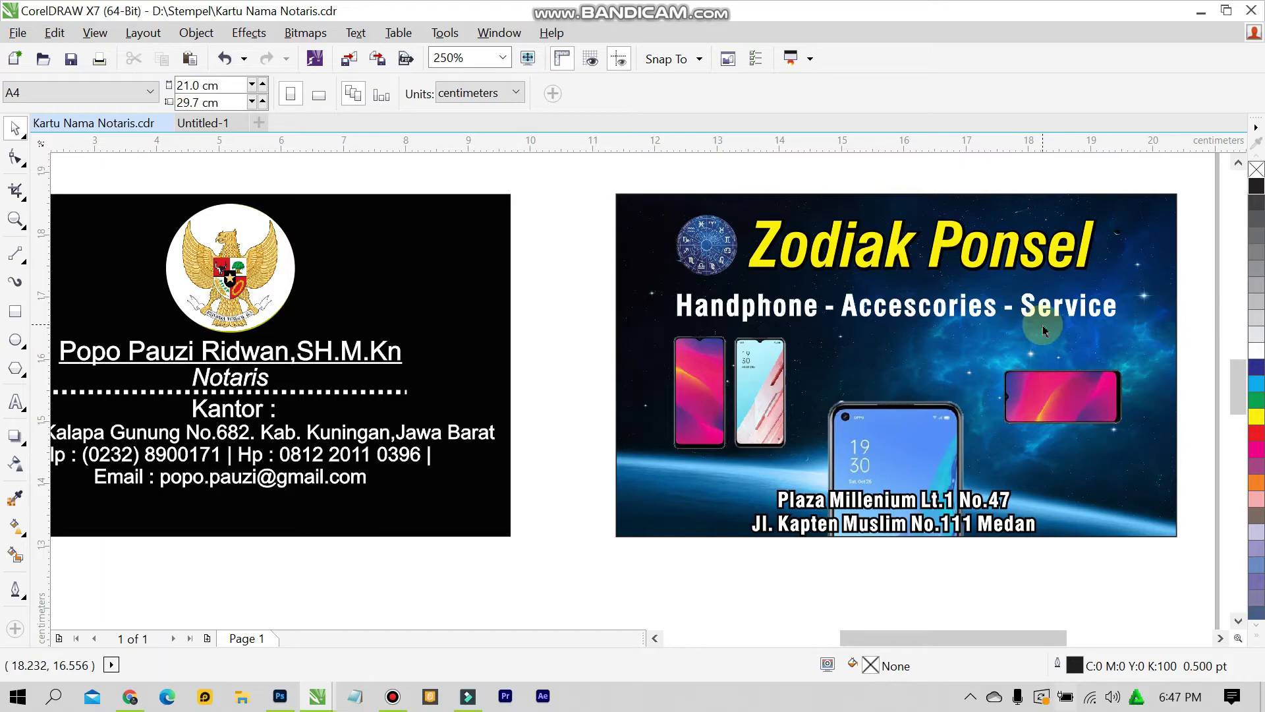
{"action": "scroll", "coordinate": [1005, 313], "scroll_direction": "up", "scroll_amount": 2}
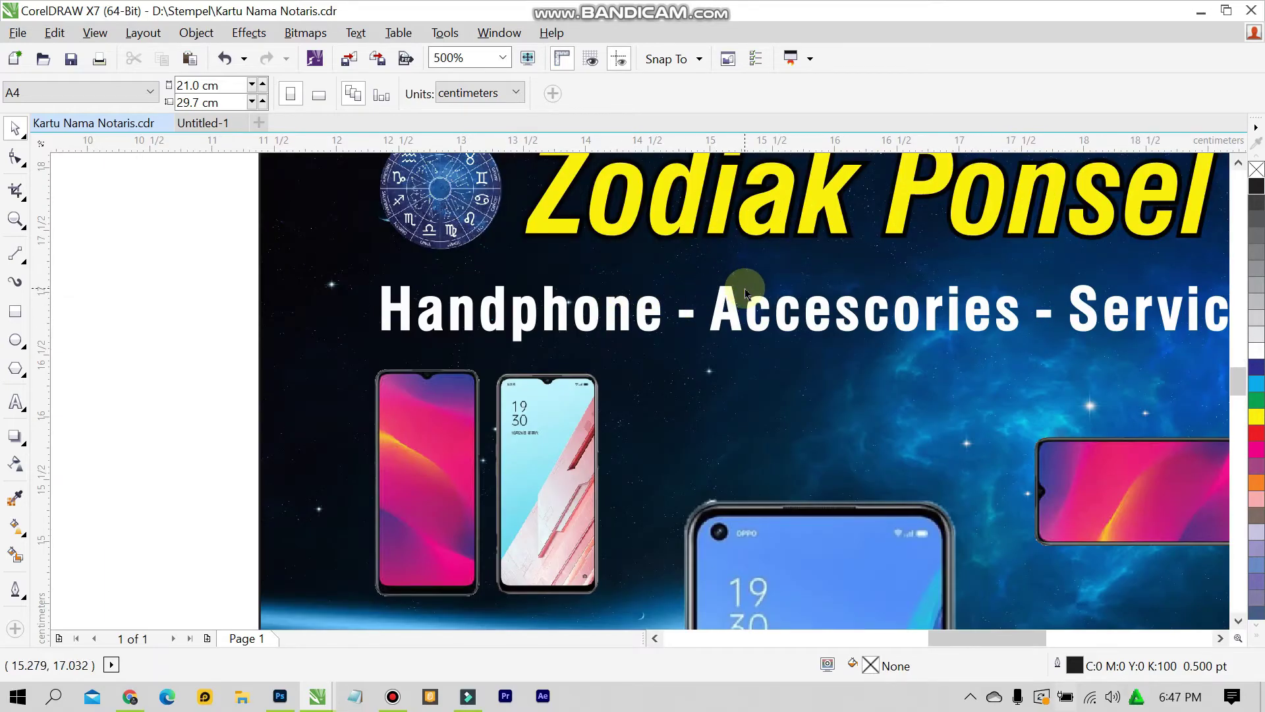
{"action": "scroll", "coordinate": [731, 317], "scroll_direction": "down", "scroll_amount": 2}
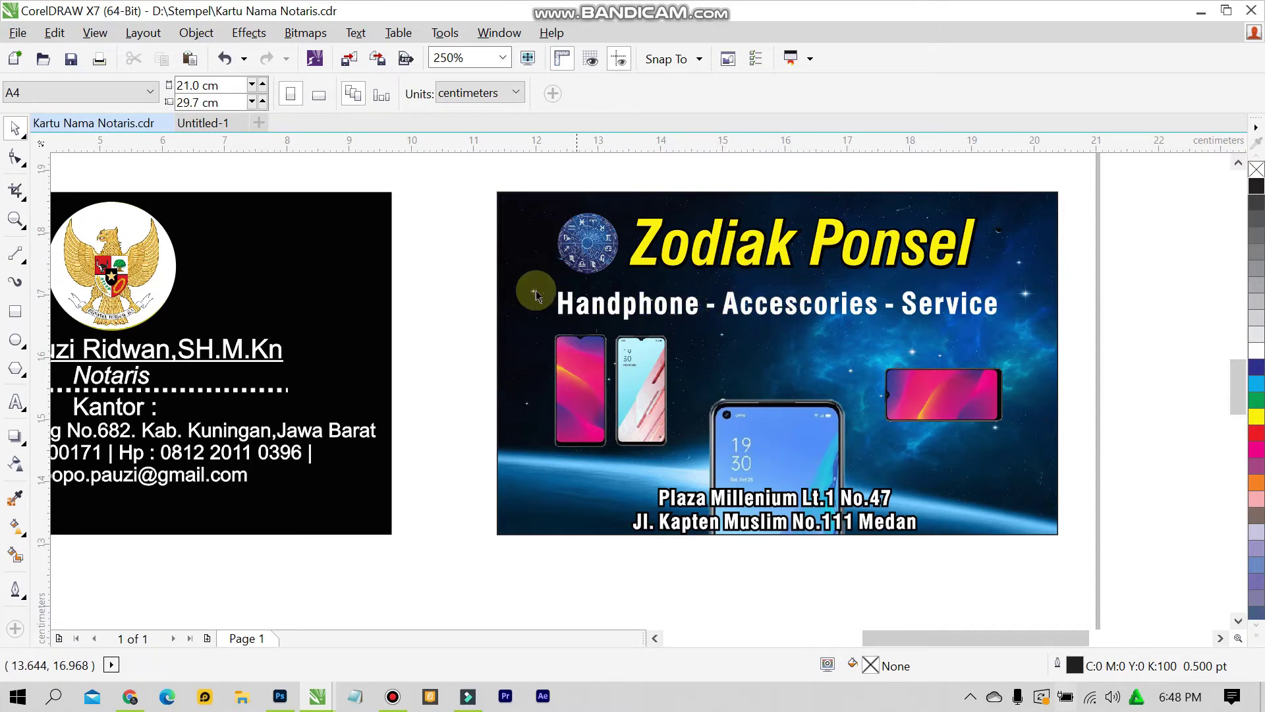
{"action": "left_click", "coordinate": [201, 123]}
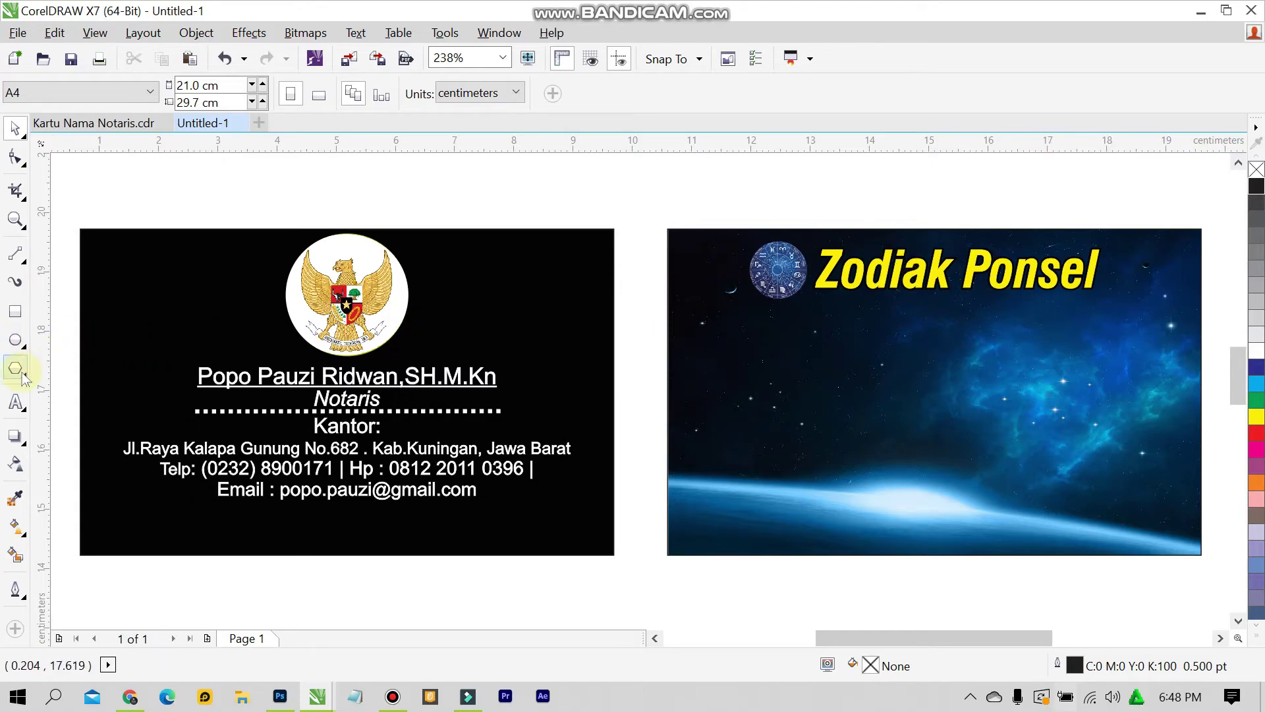
Start a new text on the space card in the Swis721 BlkCn BT font
{"action": "left_click", "coordinate": [16, 402]}
{"action": "left_click", "coordinate": [730, 346]}
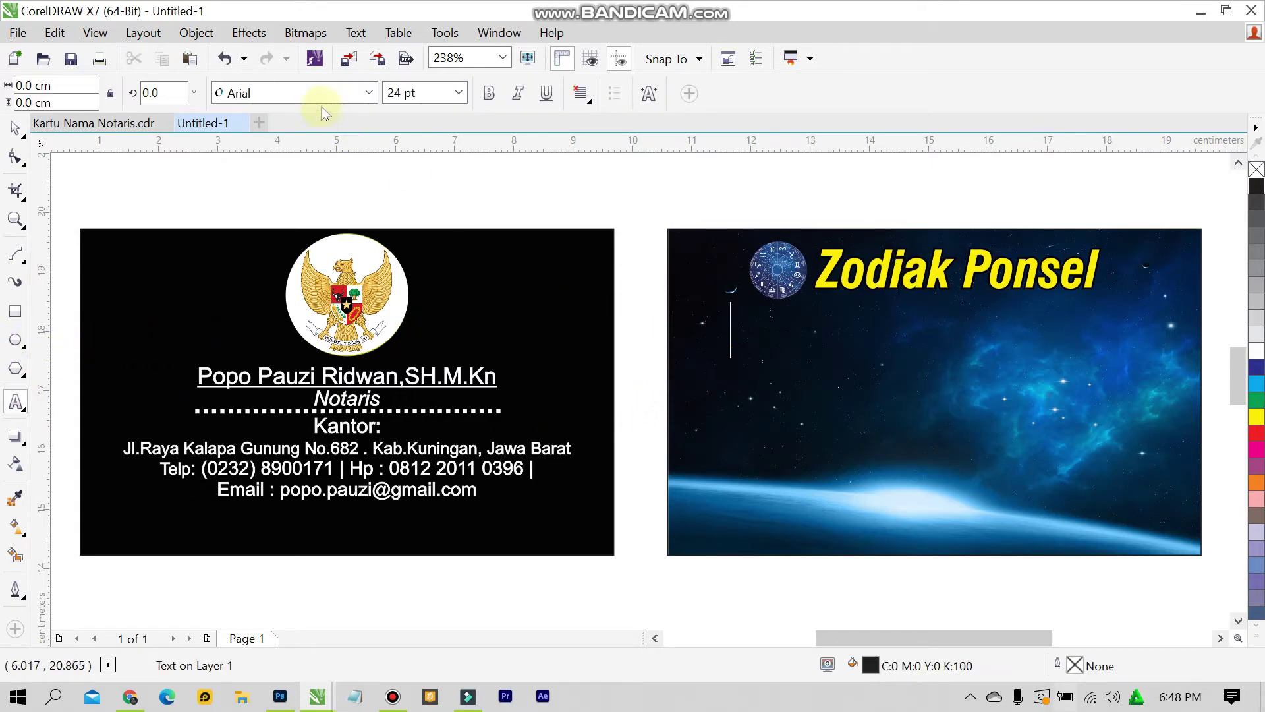
{"action": "left_click", "coordinate": [369, 92]}
{"action": "mouse_move", "coordinate": [356, 144]}
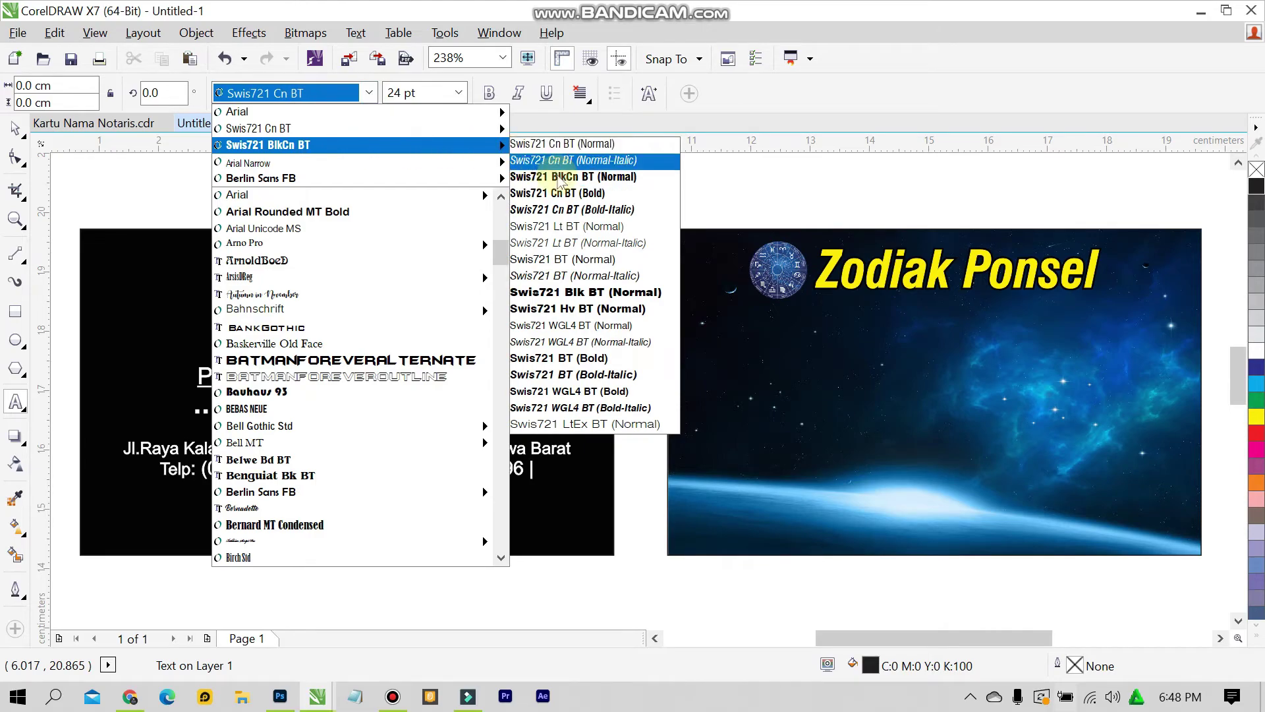
{"action": "key", "text": "Escape"}
{"action": "scroll", "coordinate": [768, 326], "scroll_direction": "up", "scroll_amount": 3}
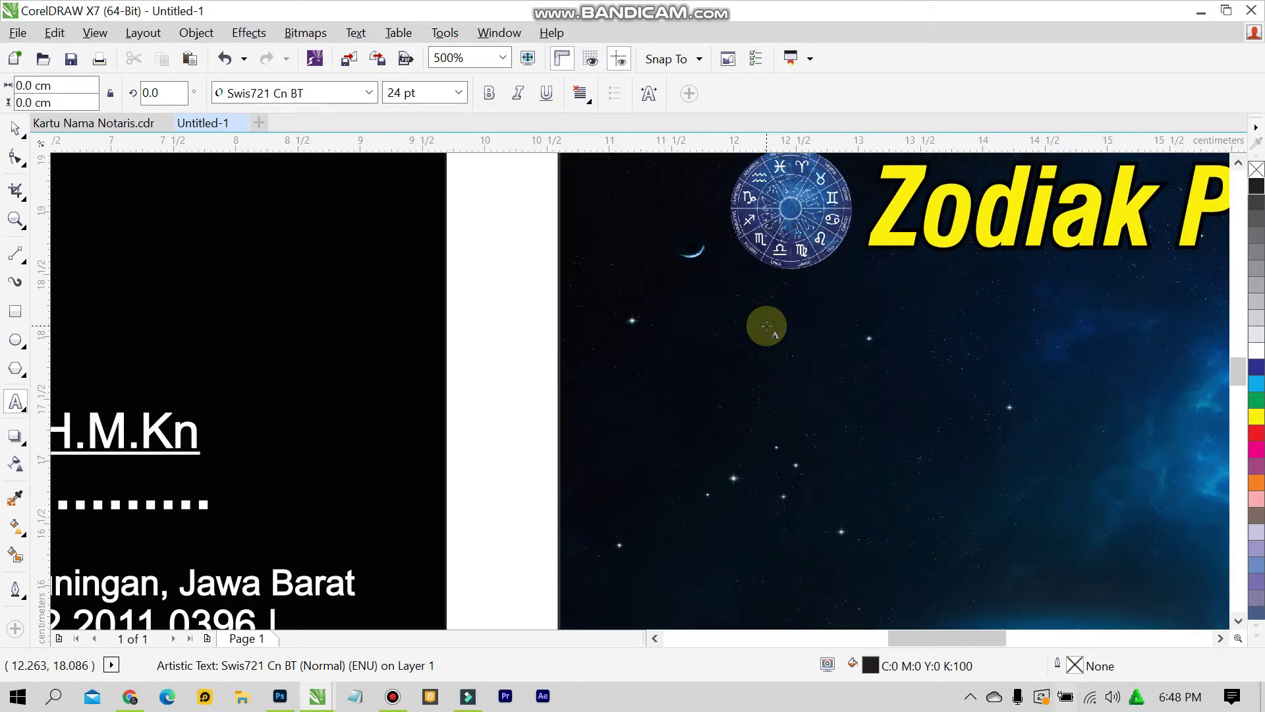
{"action": "type", "text": "Han"}
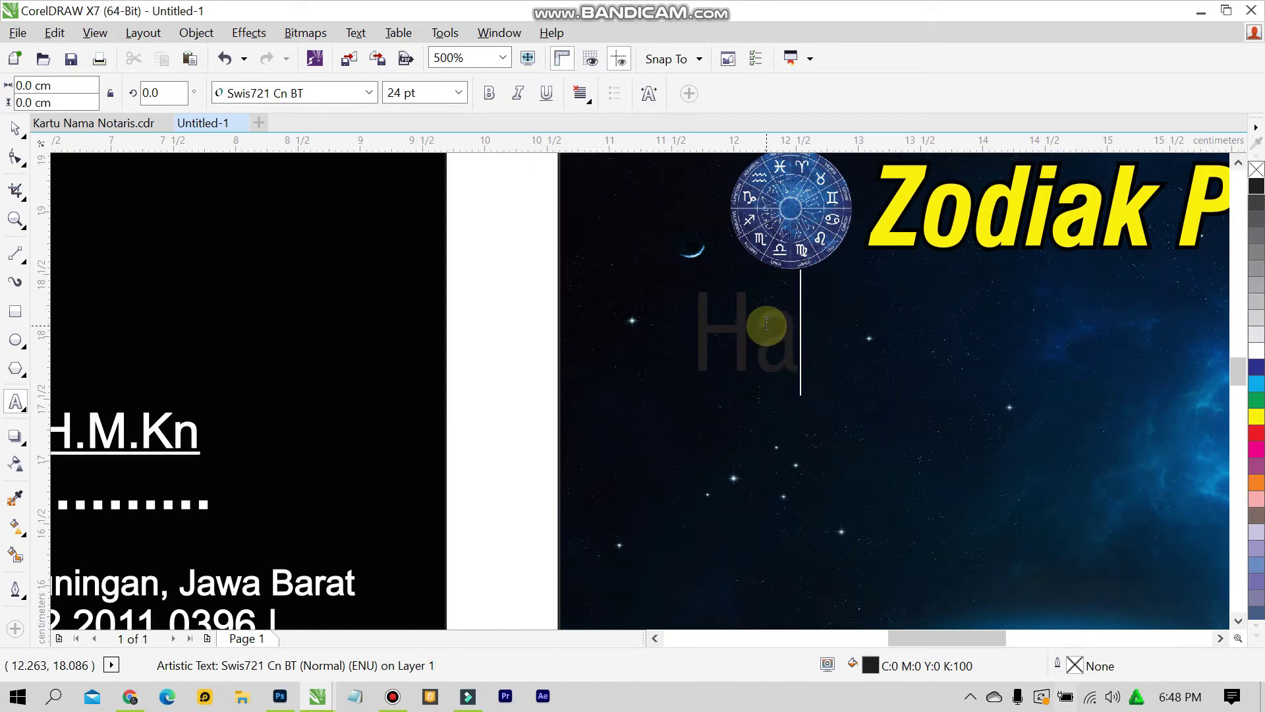
{"action": "key", "text": "BackSpace"}
{"action": "key", "text": "BackSpace"}
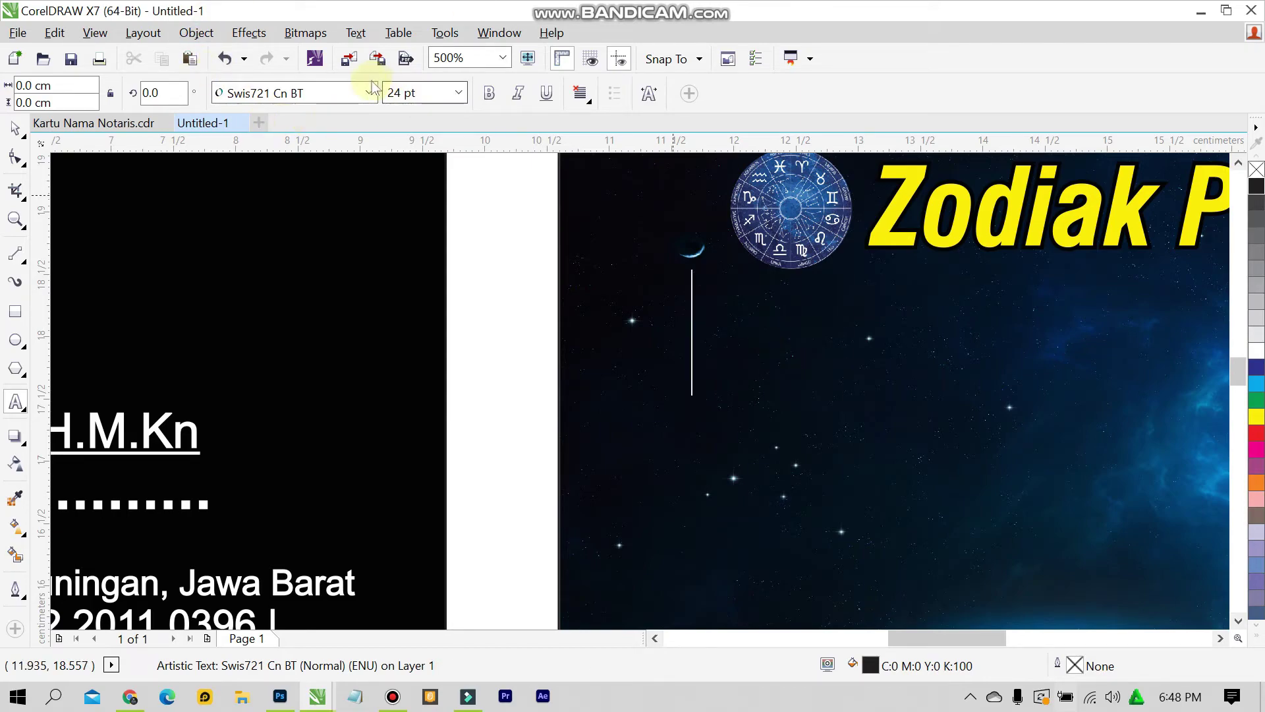
{"action": "left_click", "coordinate": [369, 92]}
{"action": "left_click", "coordinate": [367, 141]}
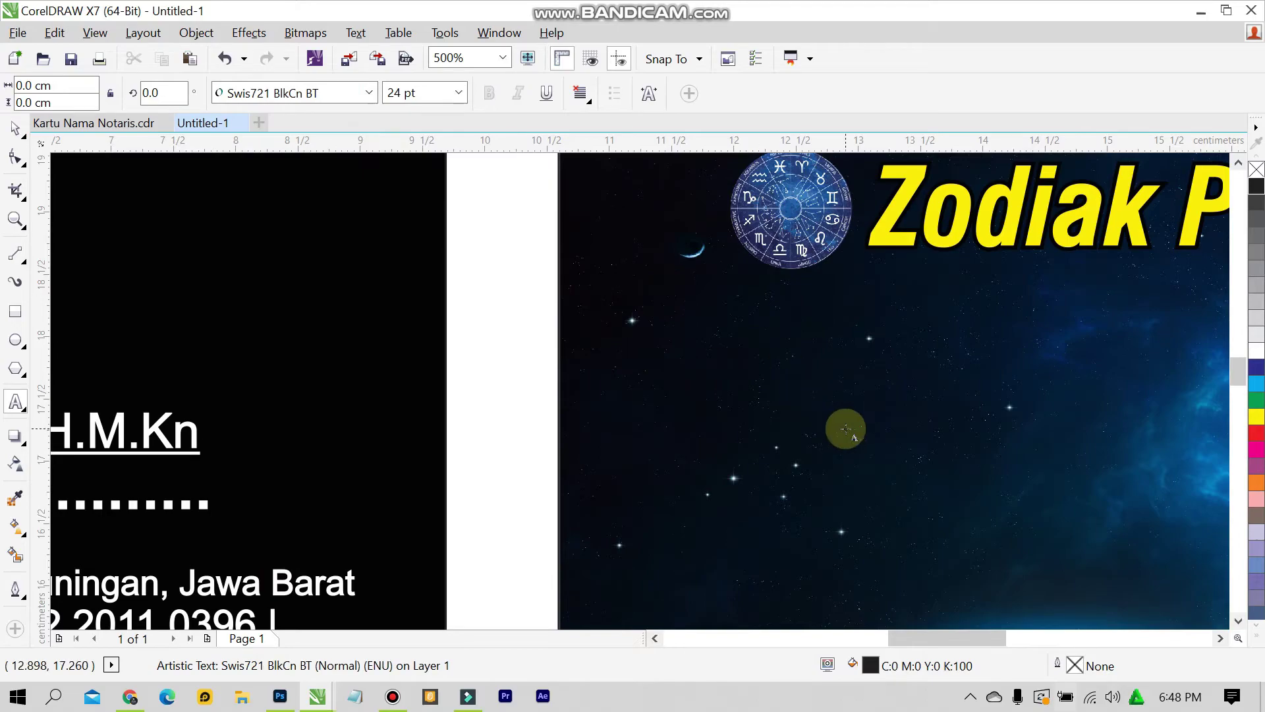
Type the slogan 'Handphone - Accesories - Service' below the title
{"action": "type", "text": "Handp"}
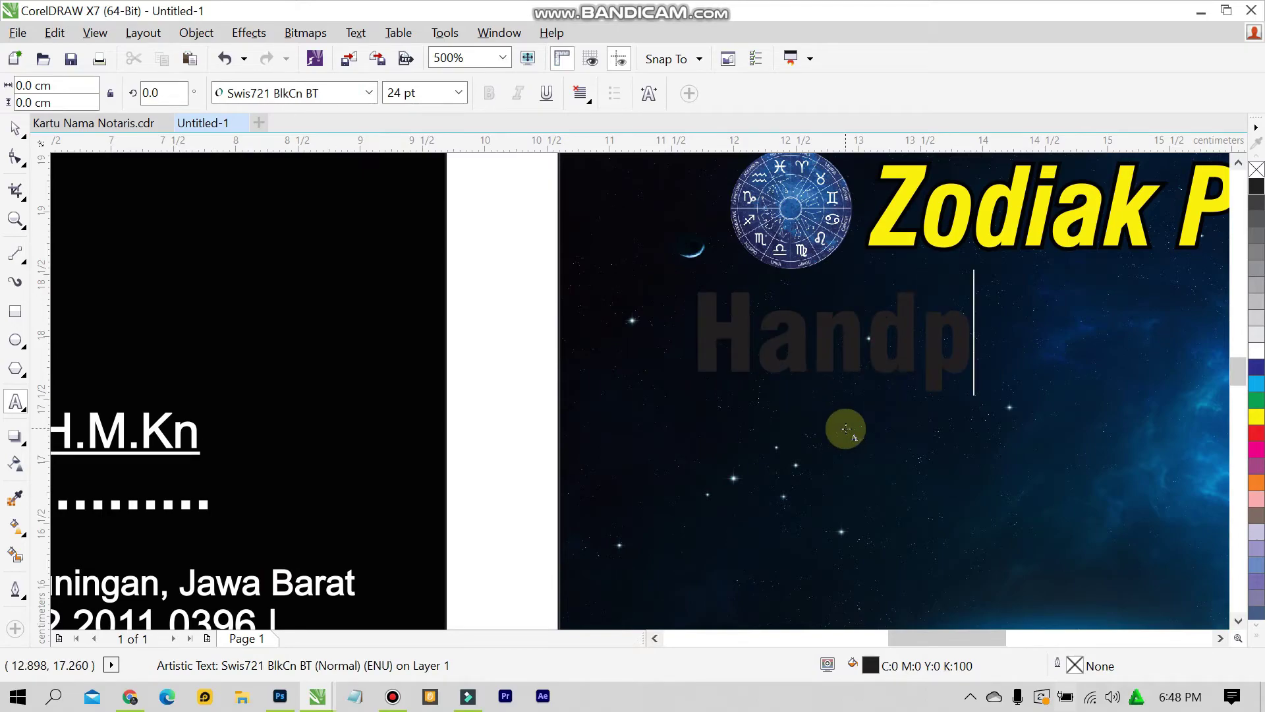
{"action": "type", "text": "hone - ACC"}
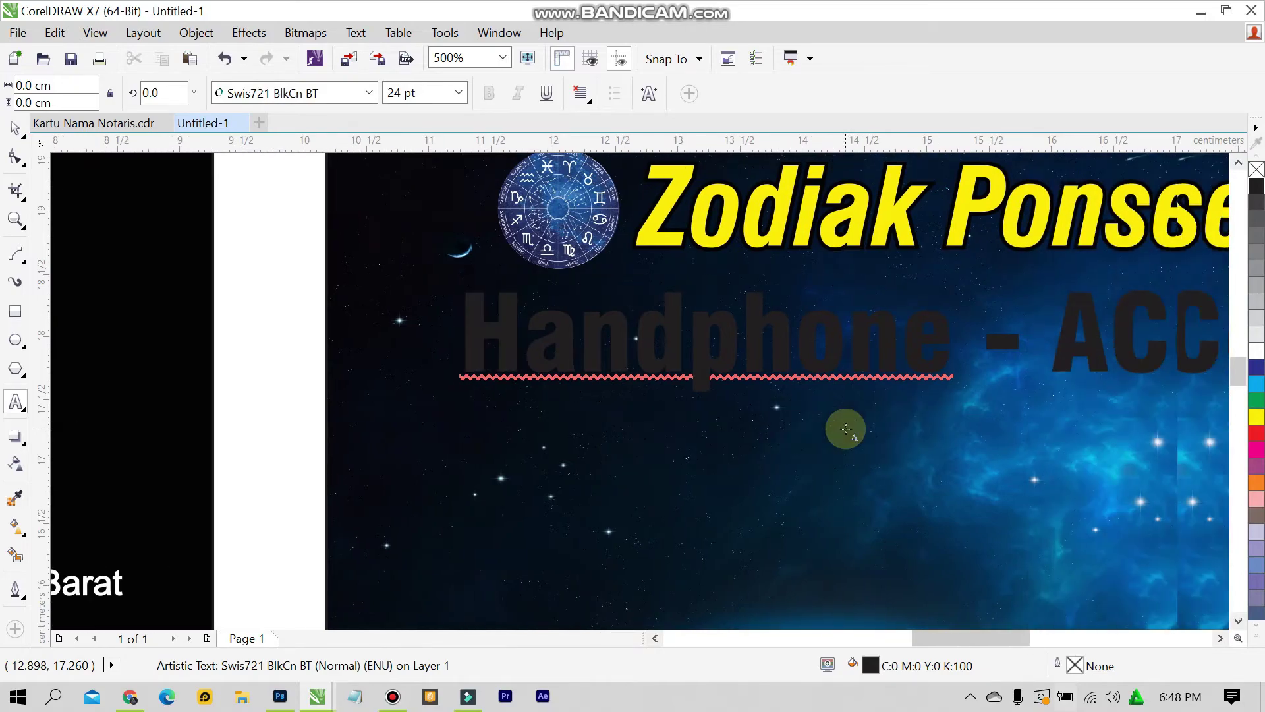
{"action": "key", "text": "BackSpace"}
{"action": "type", "text": "c"}
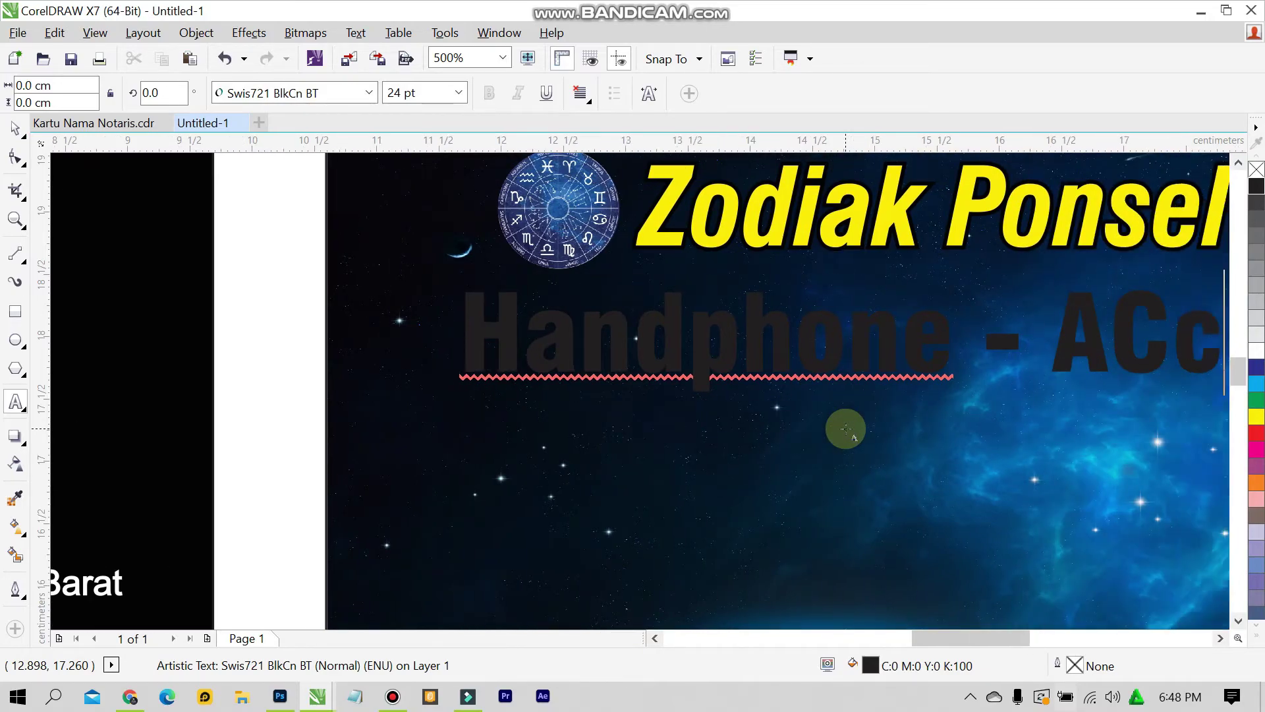
{"action": "key", "text": "BackSpace"}
{"action": "key", "text": "BackSpace"}
{"action": "type", "text": "cee"}
{"action": "key", "text": "BackSpace"}
{"action": "key", "text": "BackSpace"}
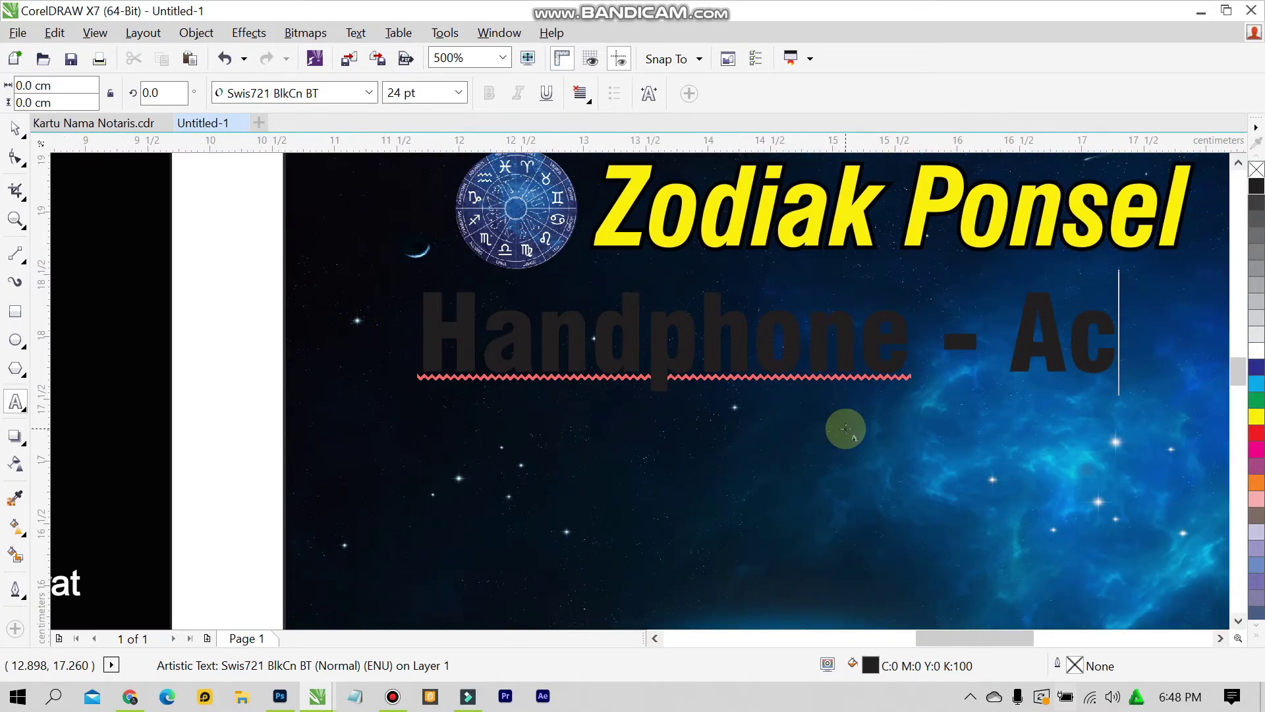
{"action": "type", "text": "cess"}
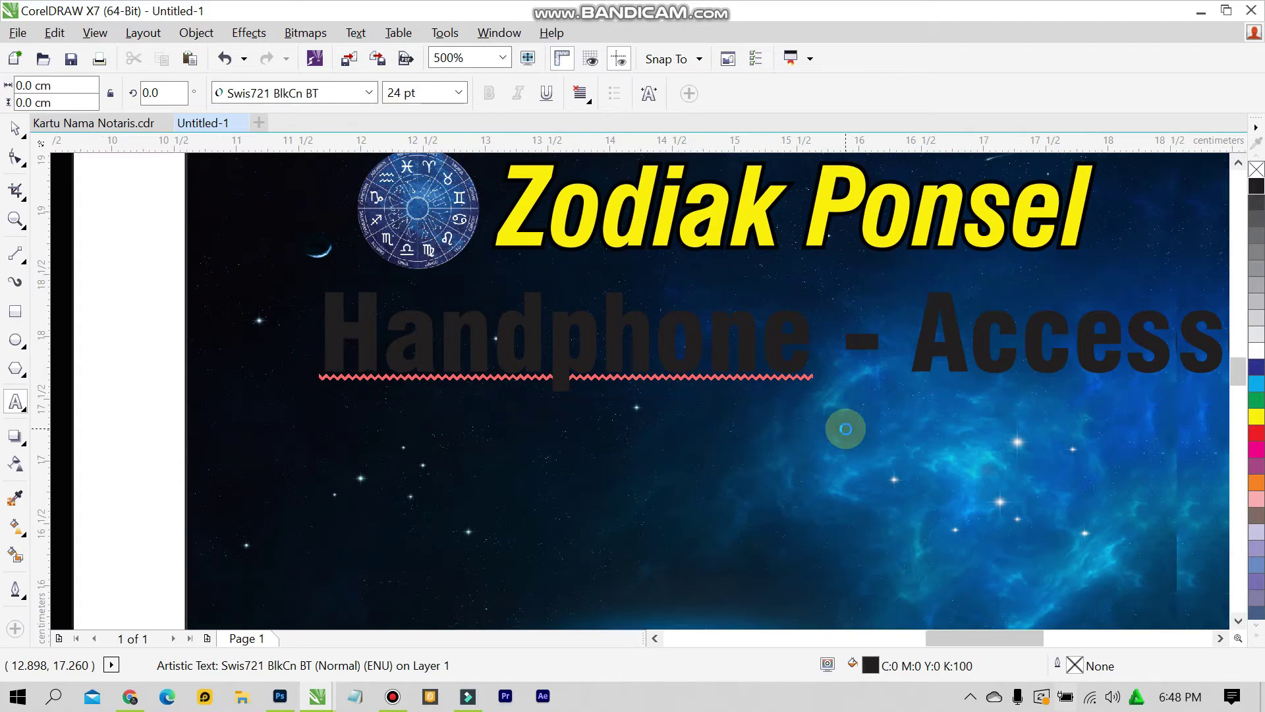
{"action": "key", "text": "BackSpace"}
{"action": "type", "text": "ories"}
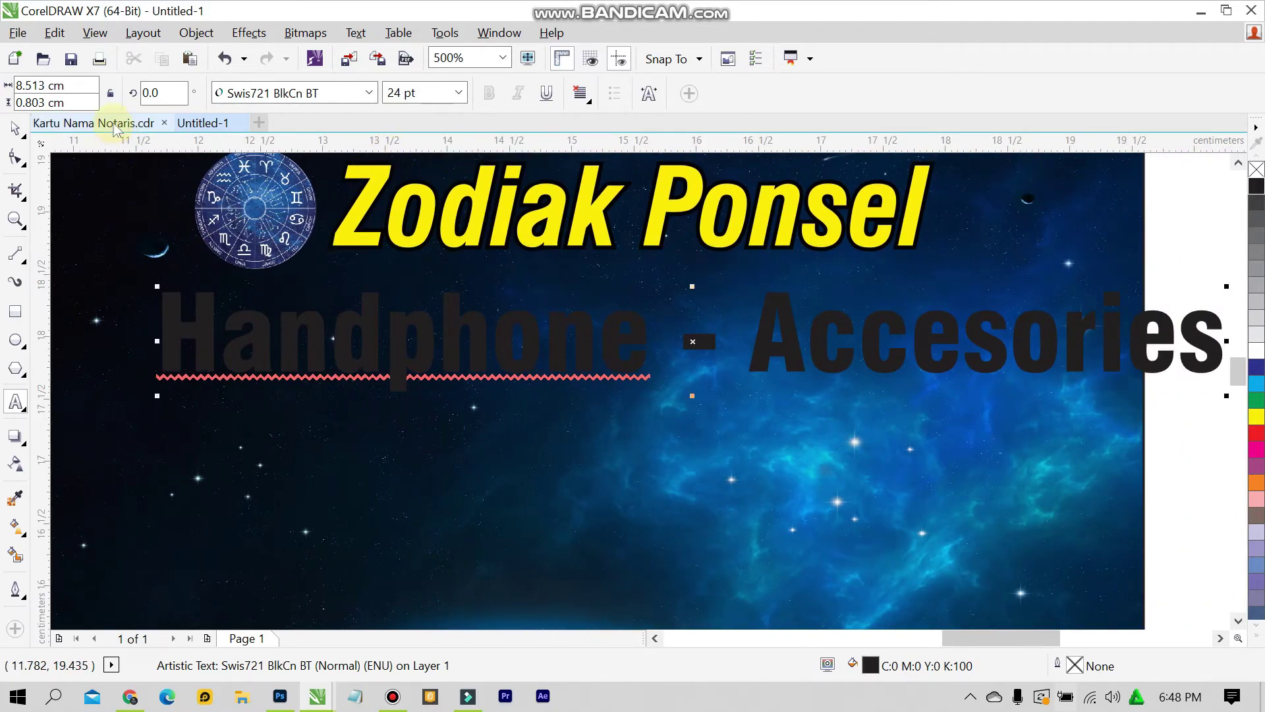
{"action": "left_click", "coordinate": [94, 123]}
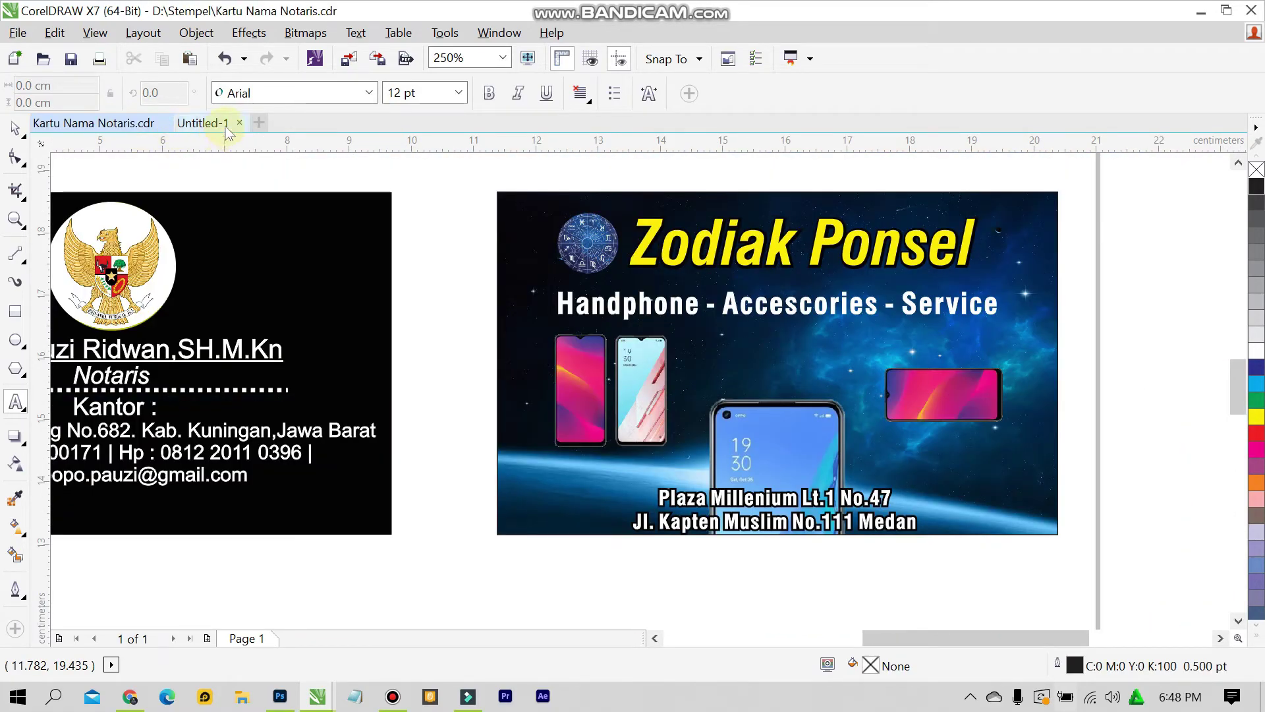
{"action": "left_click", "coordinate": [225, 125]}
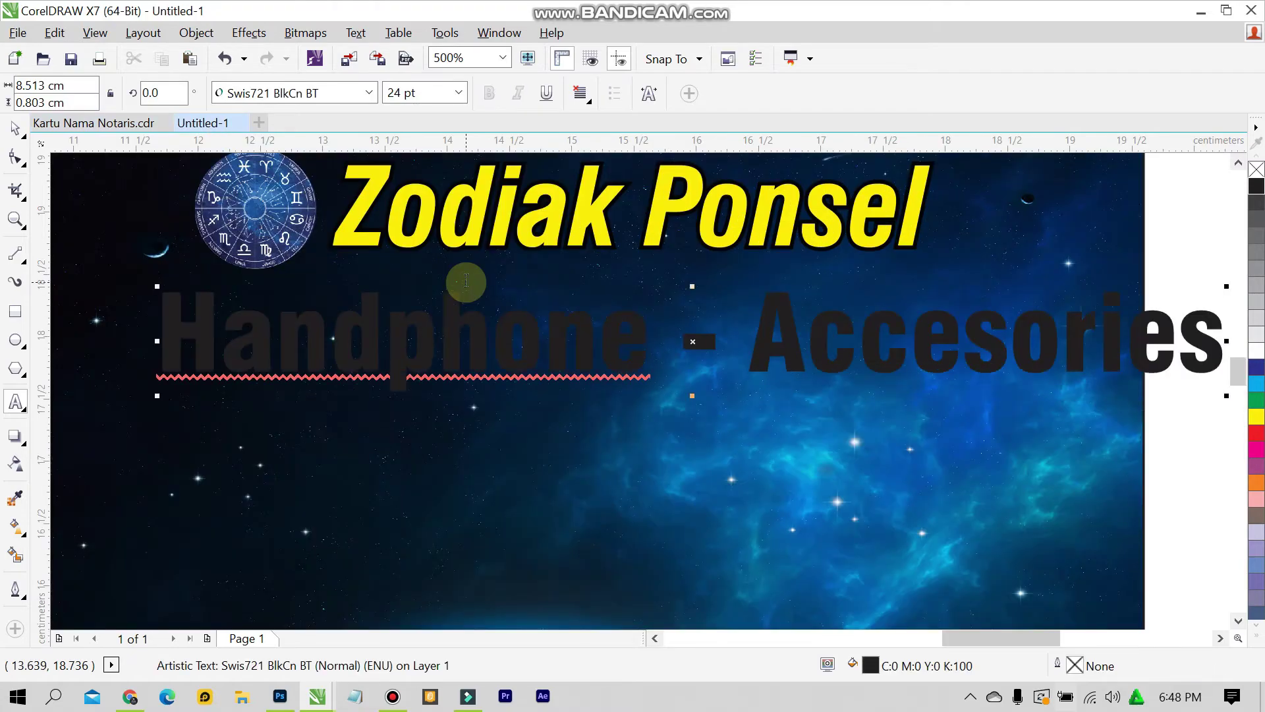
{"action": "type", "text": "- Serv"}
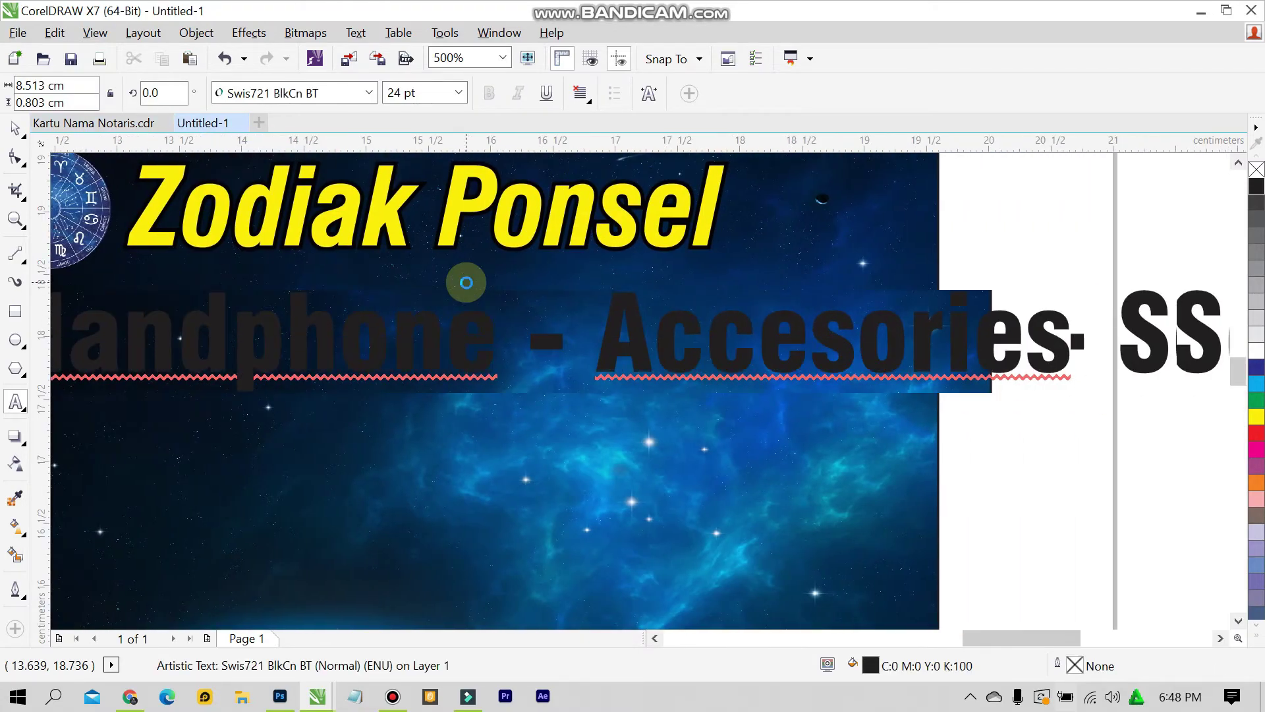
{"action": "type", "text": "ice"}
{"action": "key", "text": "Left"}
{"action": "key", "text": "Left"}
{"action": "key", "text": "Left"}
{"action": "key", "text": "Left"}
{"action": "key", "text": "Left"}
{"action": "key", "text": "Left"}
{"action": "key", "text": "Left"}
{"action": "key", "text": "Left"}
{"action": "key", "text": "Left"}
{"action": "scroll", "coordinate": [352, 280], "scroll_direction": "down", "scroll_amount": 3}
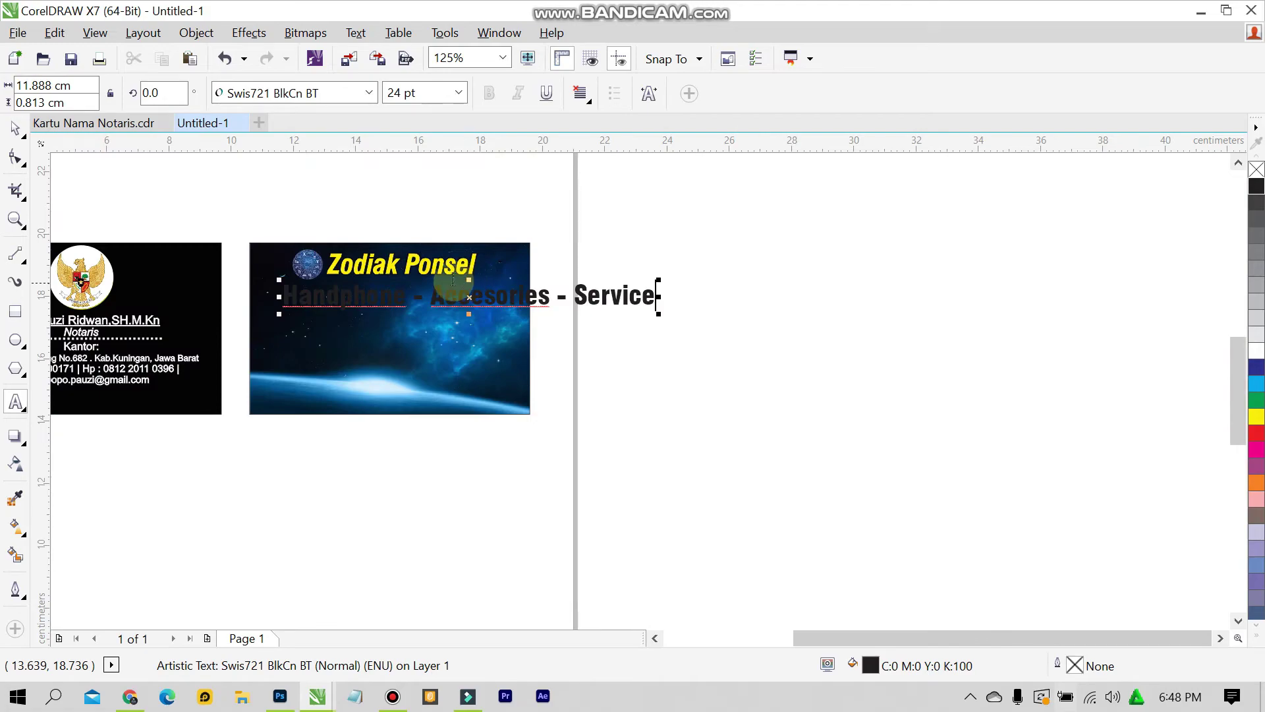
{"action": "scroll", "coordinate": [351, 280], "scroll_direction": "up", "scroll_amount": 1}
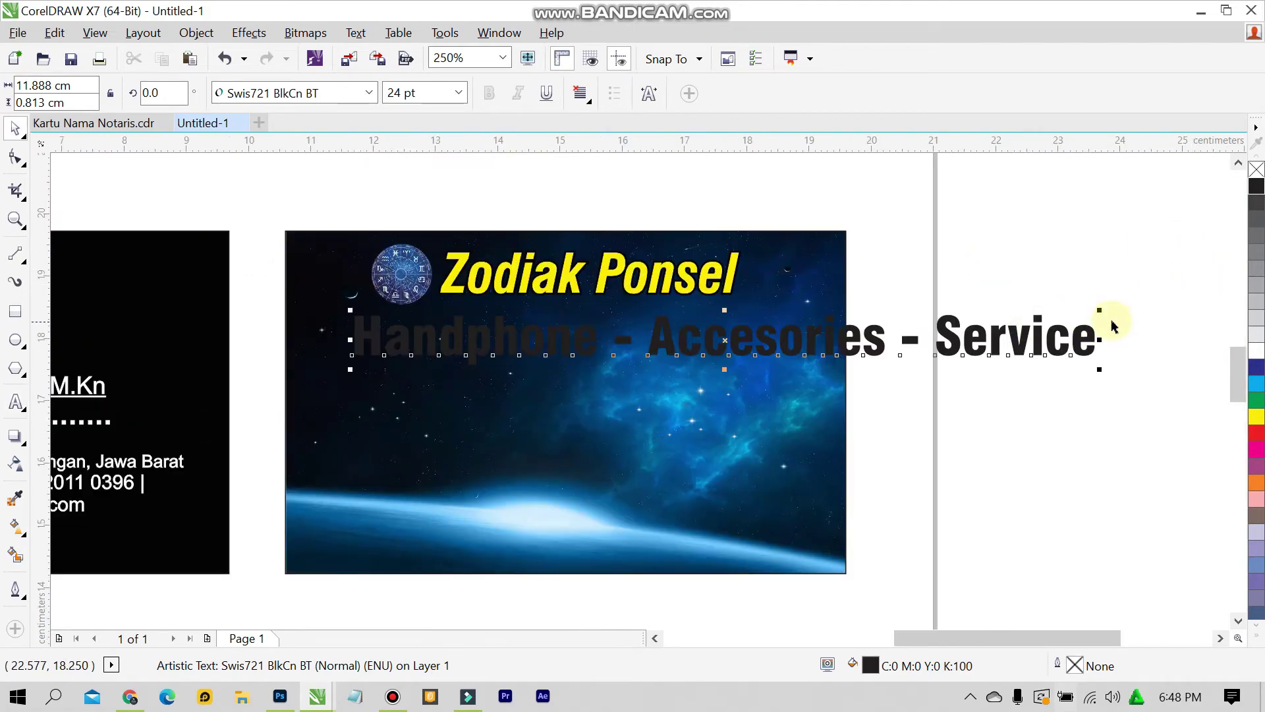
Make the slogan 12 pt with white fill and white outline
{"action": "left_click", "coordinate": [458, 93]}
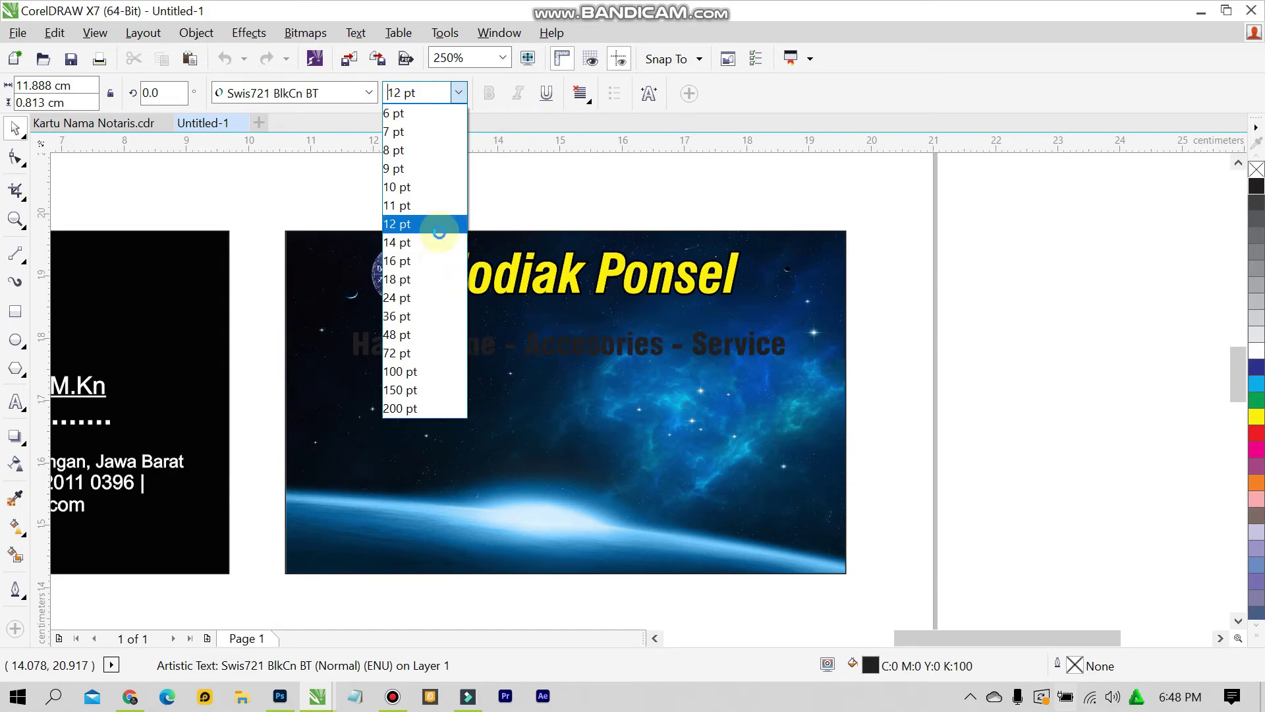
{"action": "left_click", "coordinate": [438, 224]}
{"action": "scroll", "coordinate": [781, 285], "scroll_direction": "up", "scroll_amount": 1}
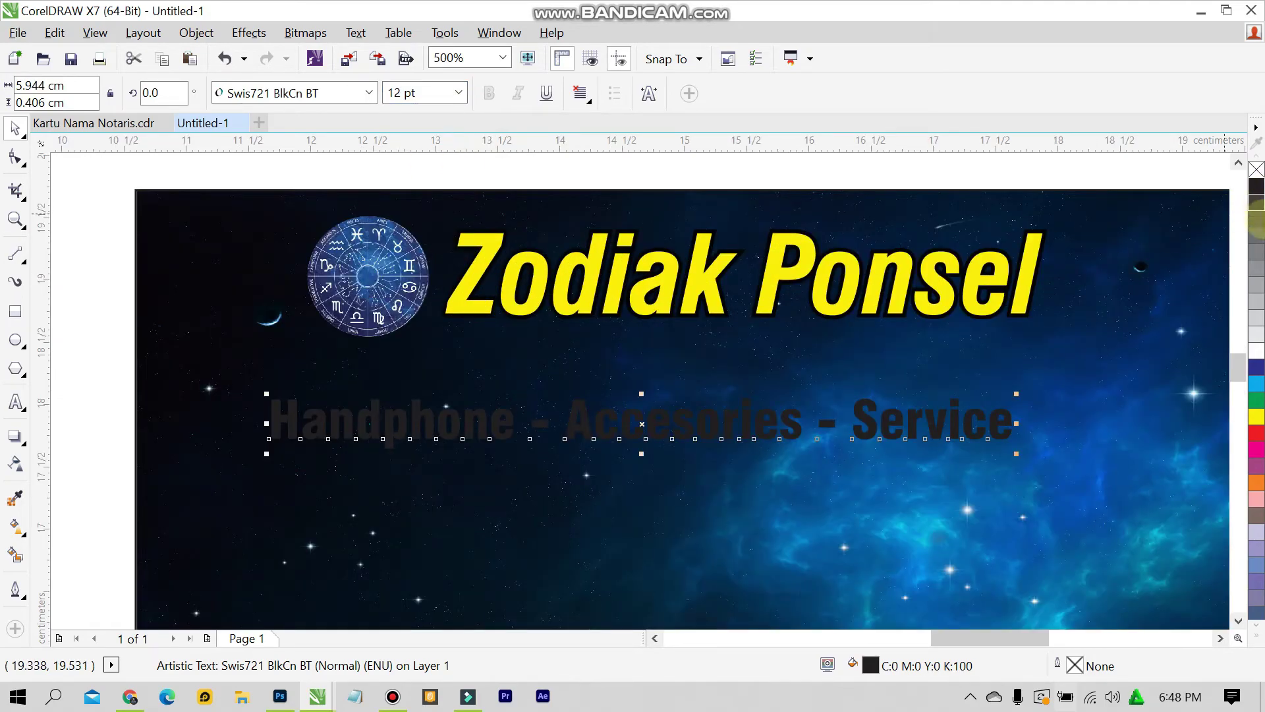
{"action": "left_click", "coordinate": [1256, 350]}
{"action": "right_click", "coordinate": [1257, 350]}
Move the slogan up and centre it just under the Zodiak Ponsel title
{"action": "left_click_drag", "start_coordinate": [781, 428], "coordinate": [841, 389]}
{"action": "key", "text": "F4"}
{"action": "scroll", "coordinate": [862, 387], "scroll_direction": "up", "scroll_amount": 2}
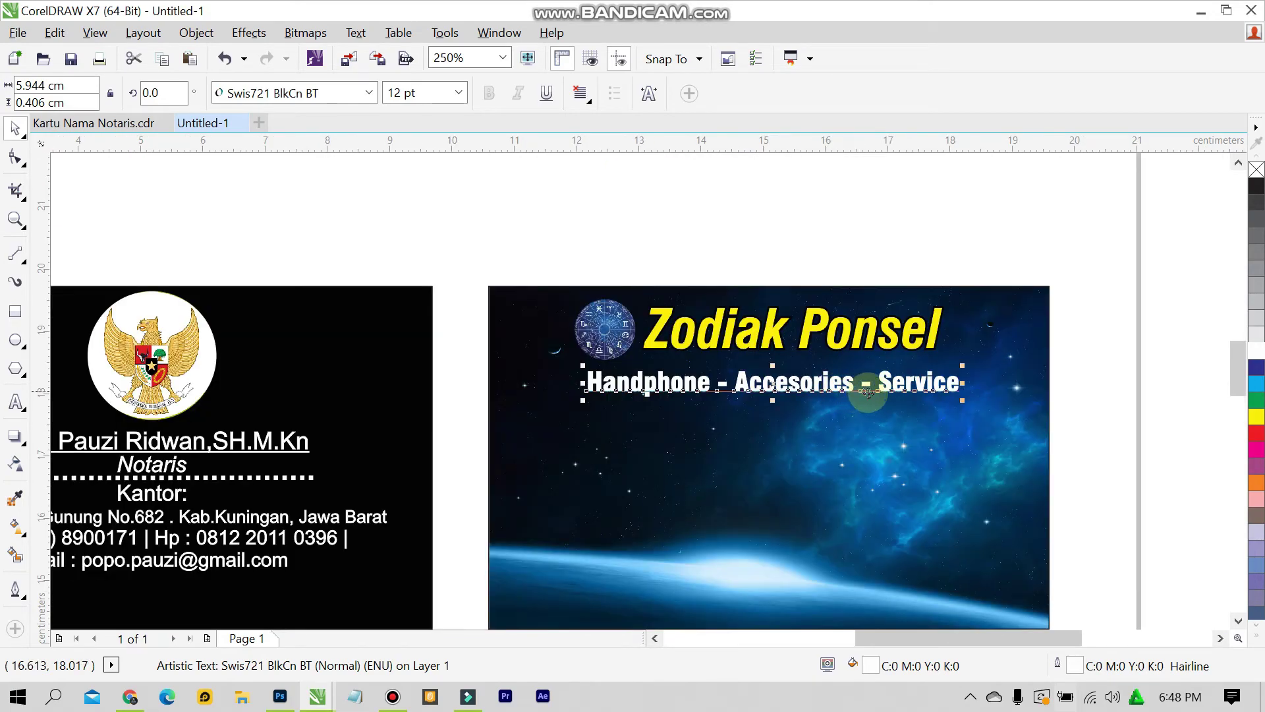
{"action": "left_click", "coordinate": [1120, 349]}
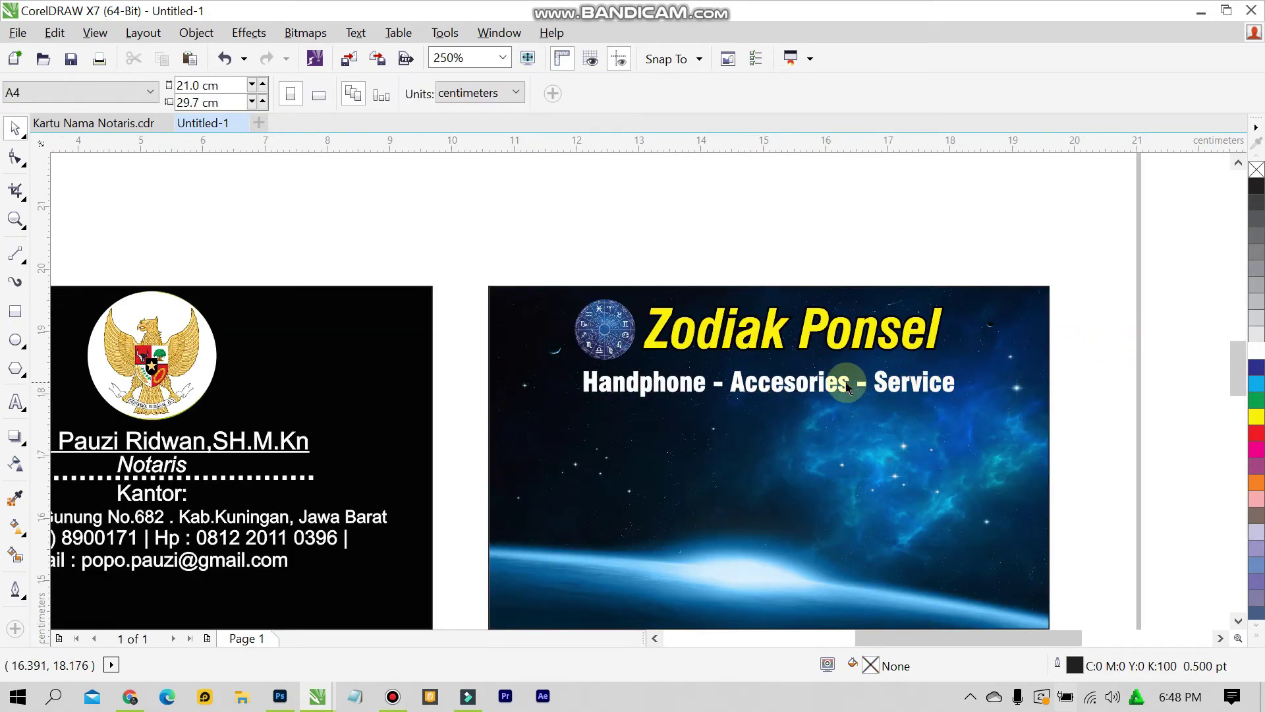
{"action": "left_click_drag", "start_coordinate": [850, 384], "coordinate": [846, 391]}
{"action": "left_click", "coordinate": [1081, 346]}
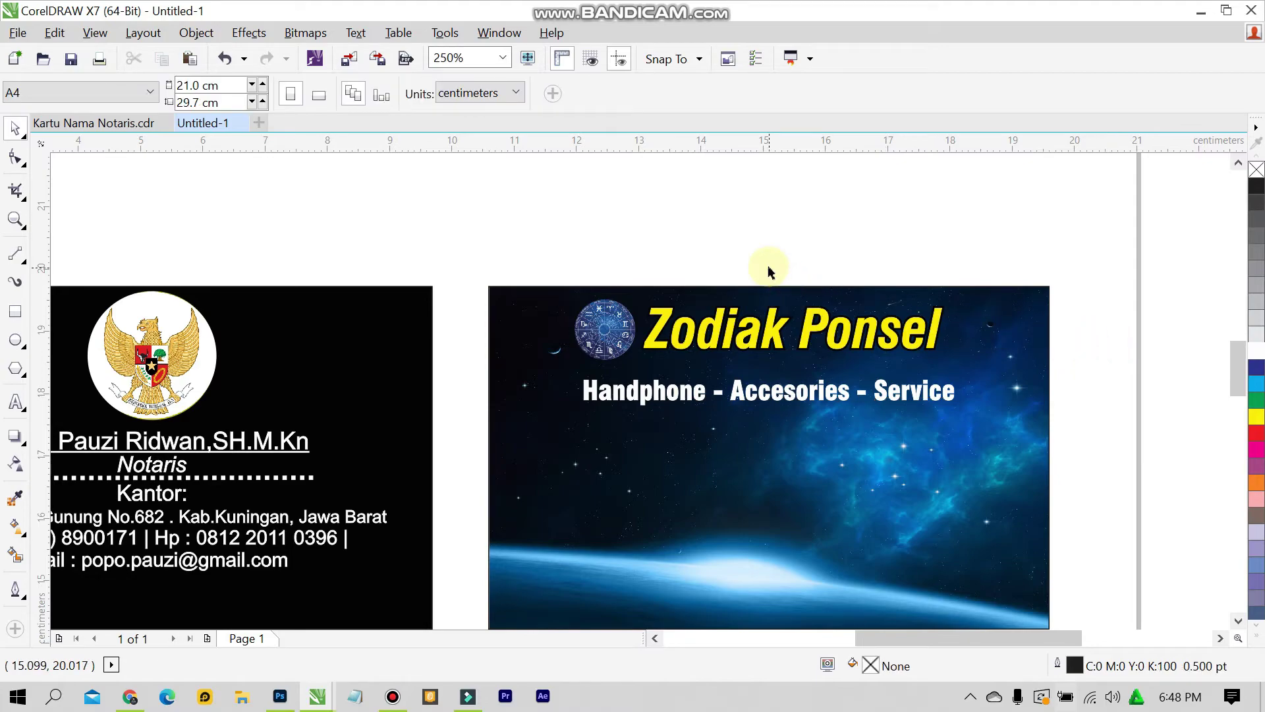
{"action": "scroll", "coordinate": [837, 389], "scroll_direction": "up", "scroll_amount": 2}
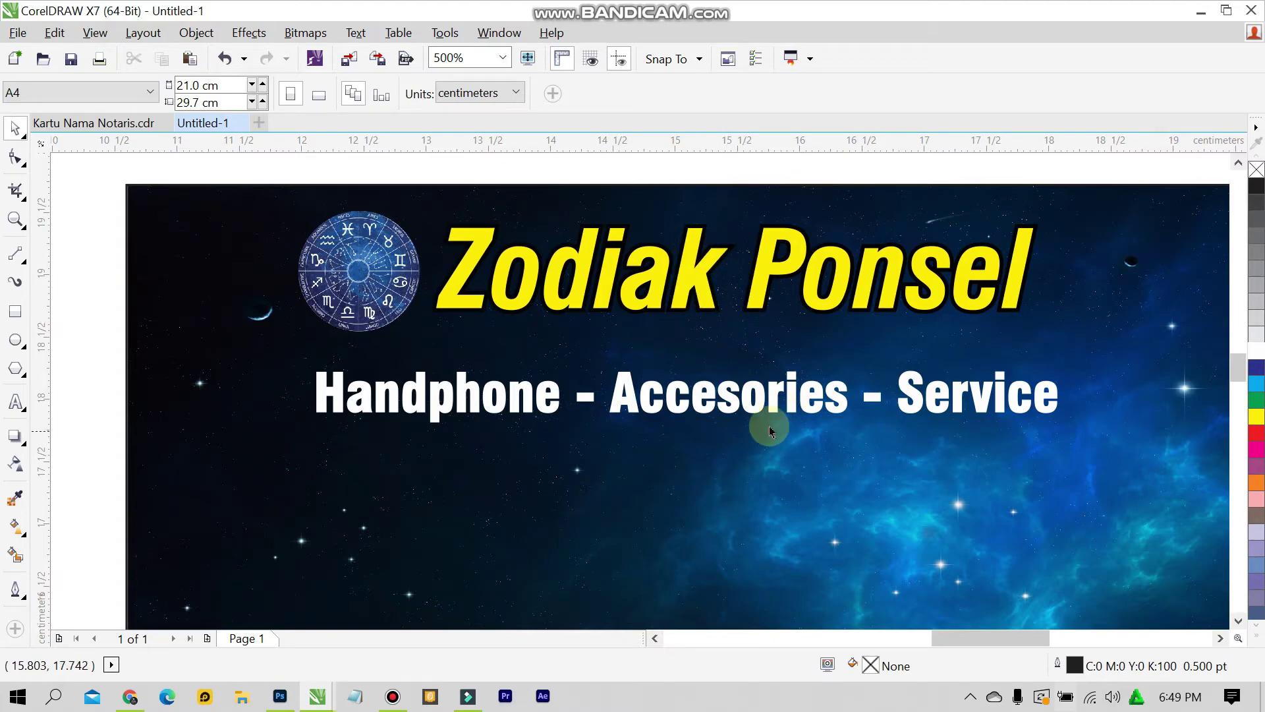
Duplicate the slogan below itself, outline it black and fill it rich black C75 M68 Y65 K90
{"action": "left_click", "coordinate": [761, 402]}
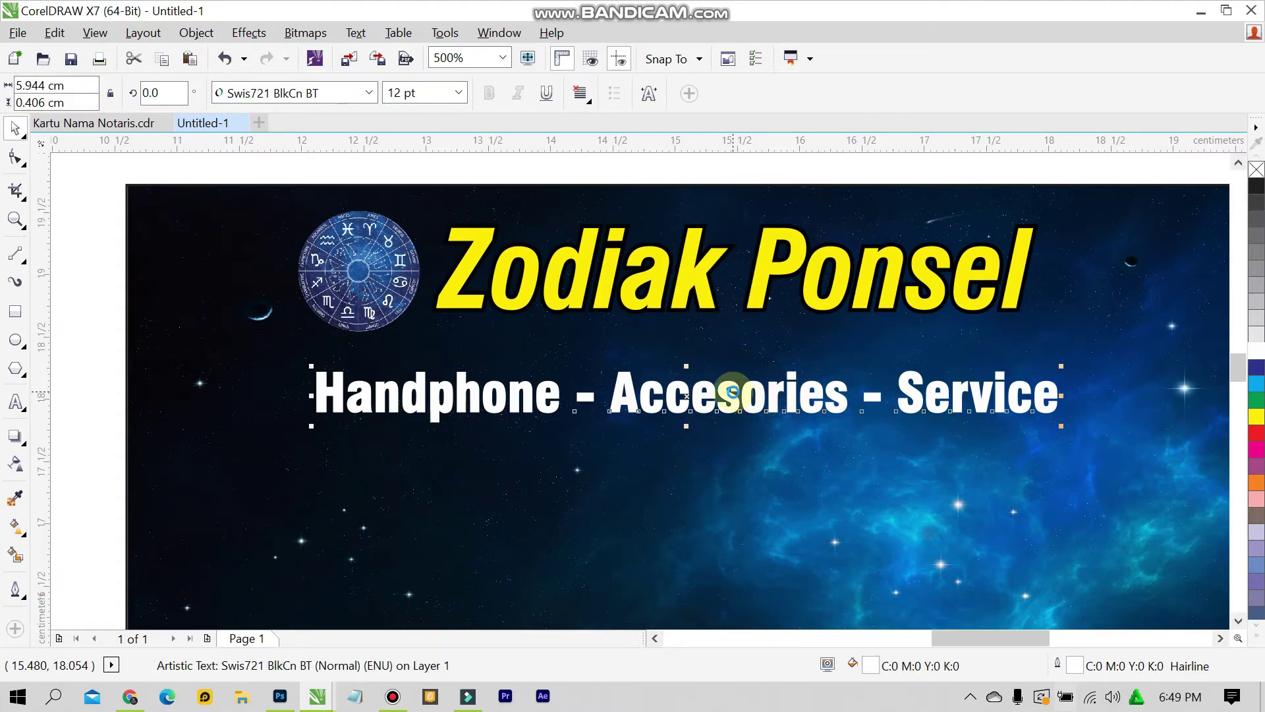
{"action": "left_click_drag", "start_coordinate": [729, 385], "coordinate": [735, 438]}
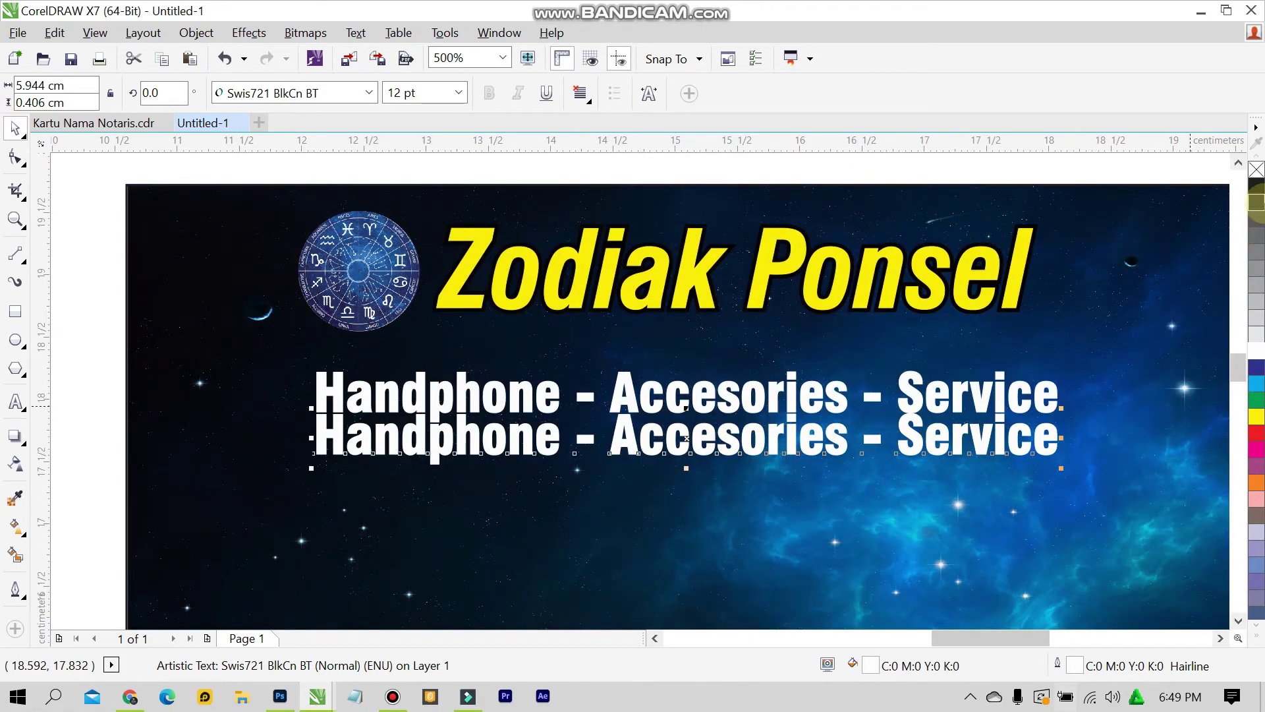
{"action": "left_click", "coordinate": [1258, 188]}
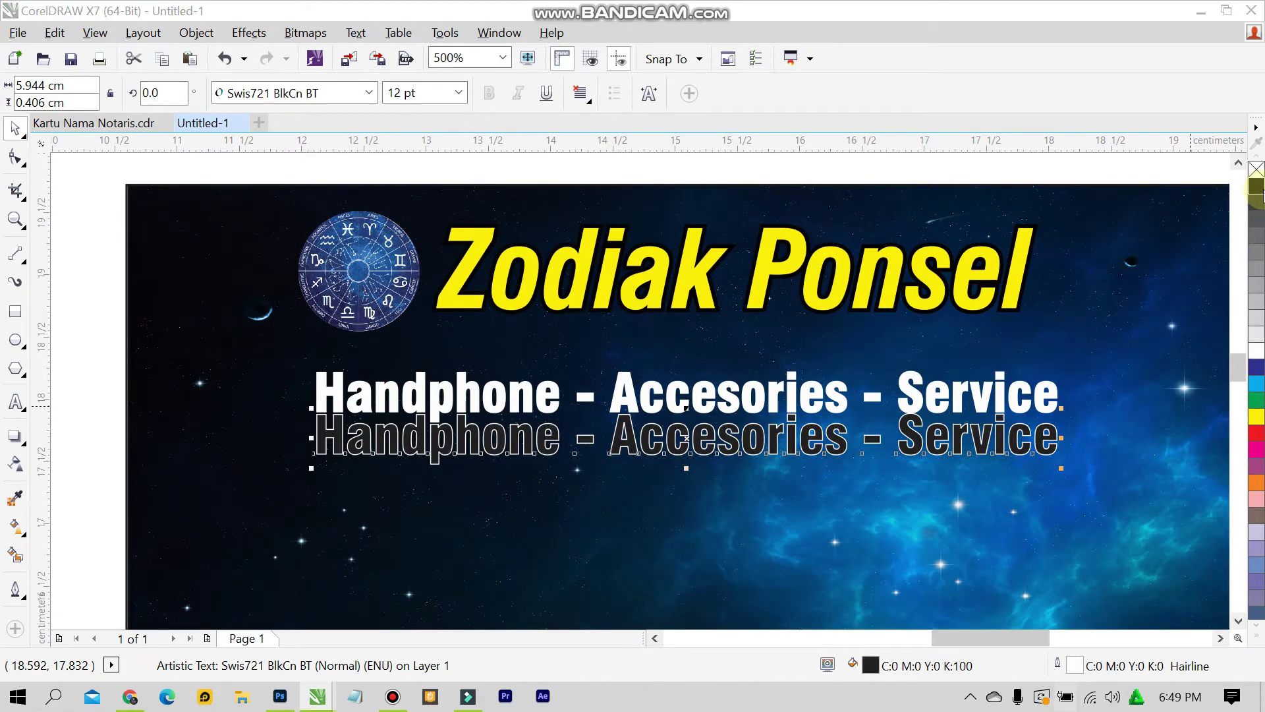
{"action": "left_click", "coordinate": [1259, 191]}
{"action": "left_click", "coordinate": [676, 393]}
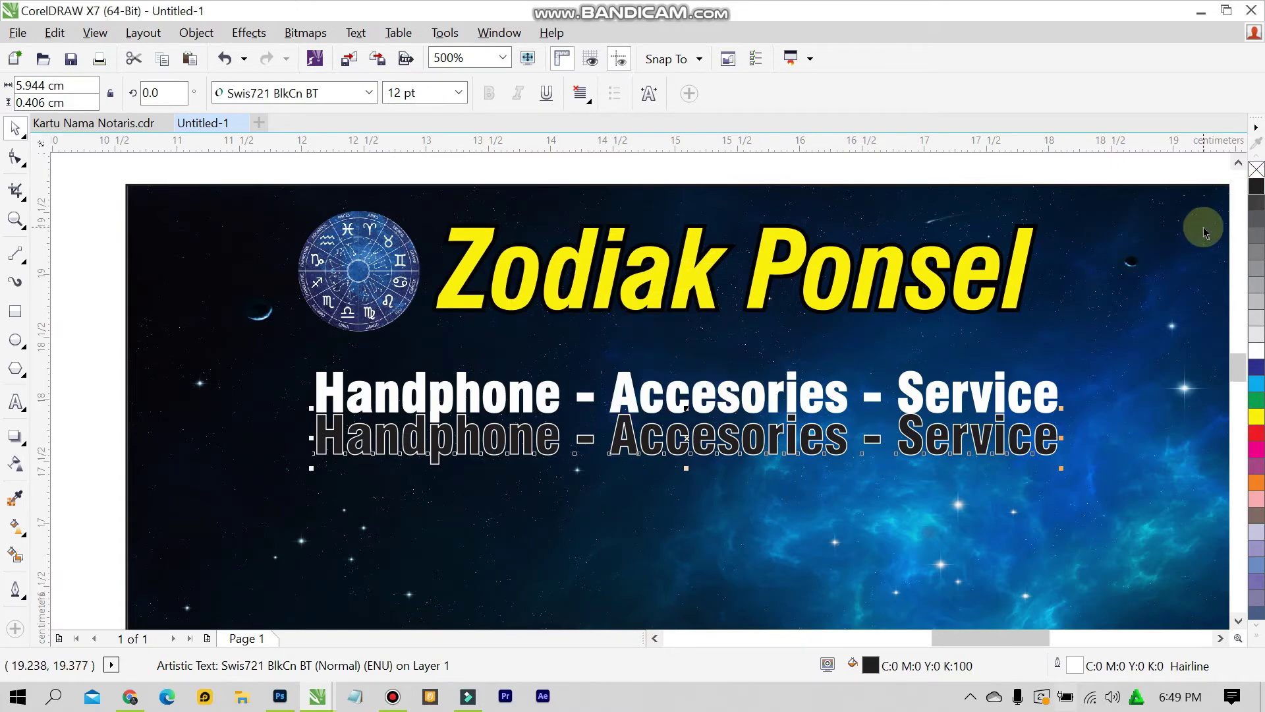
{"action": "right_click", "coordinate": [1236, 189]}
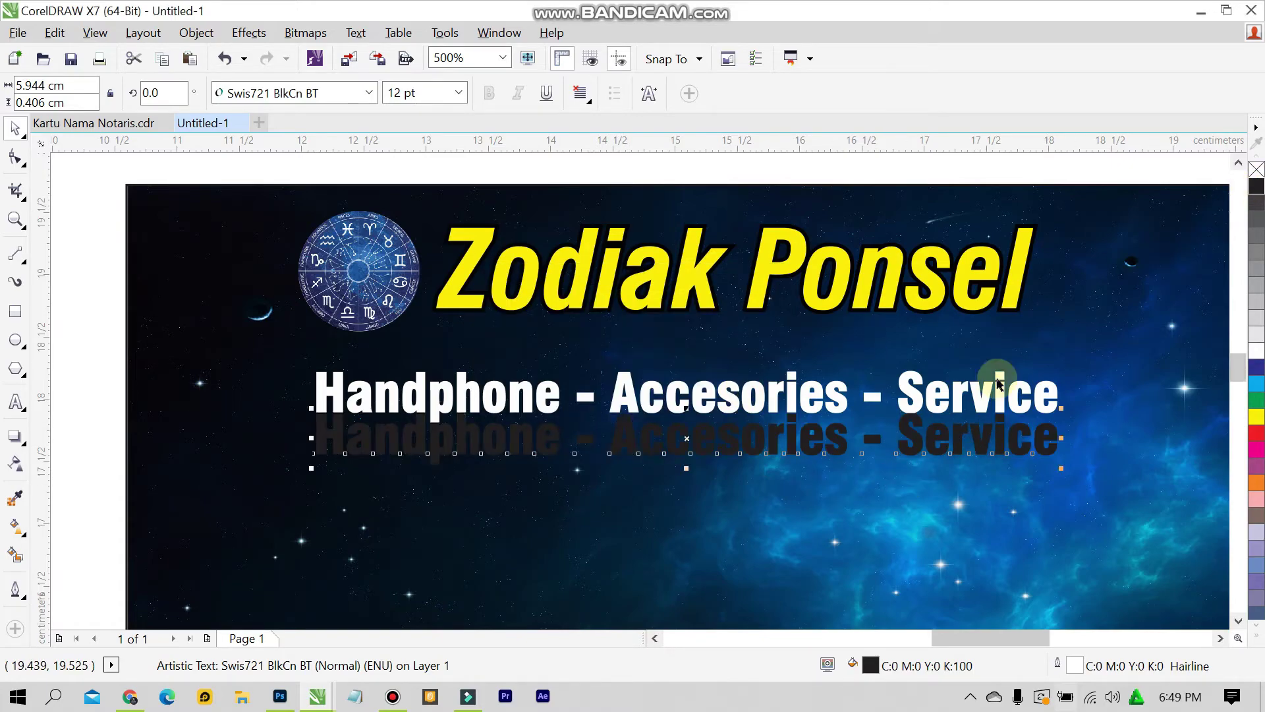
{"action": "double_click", "coordinate": [869, 666]}
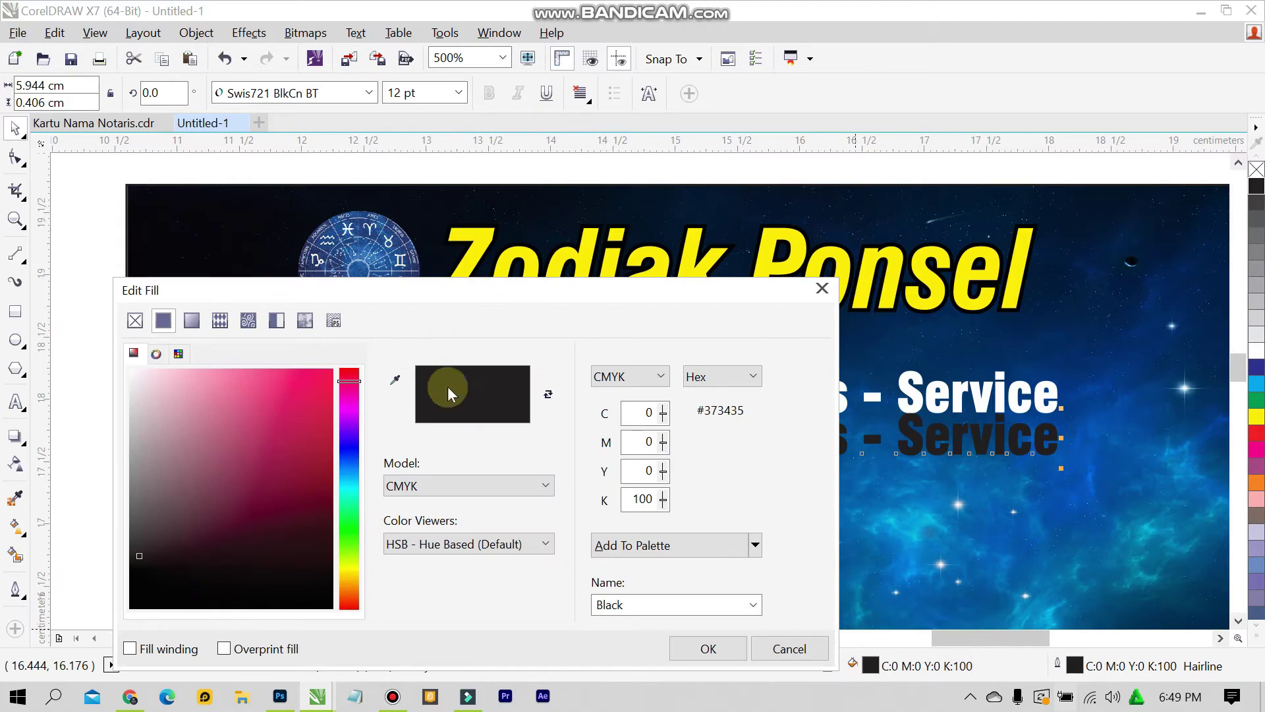
{"action": "left_click_drag", "start_coordinate": [140, 554], "coordinate": [112, 607]}
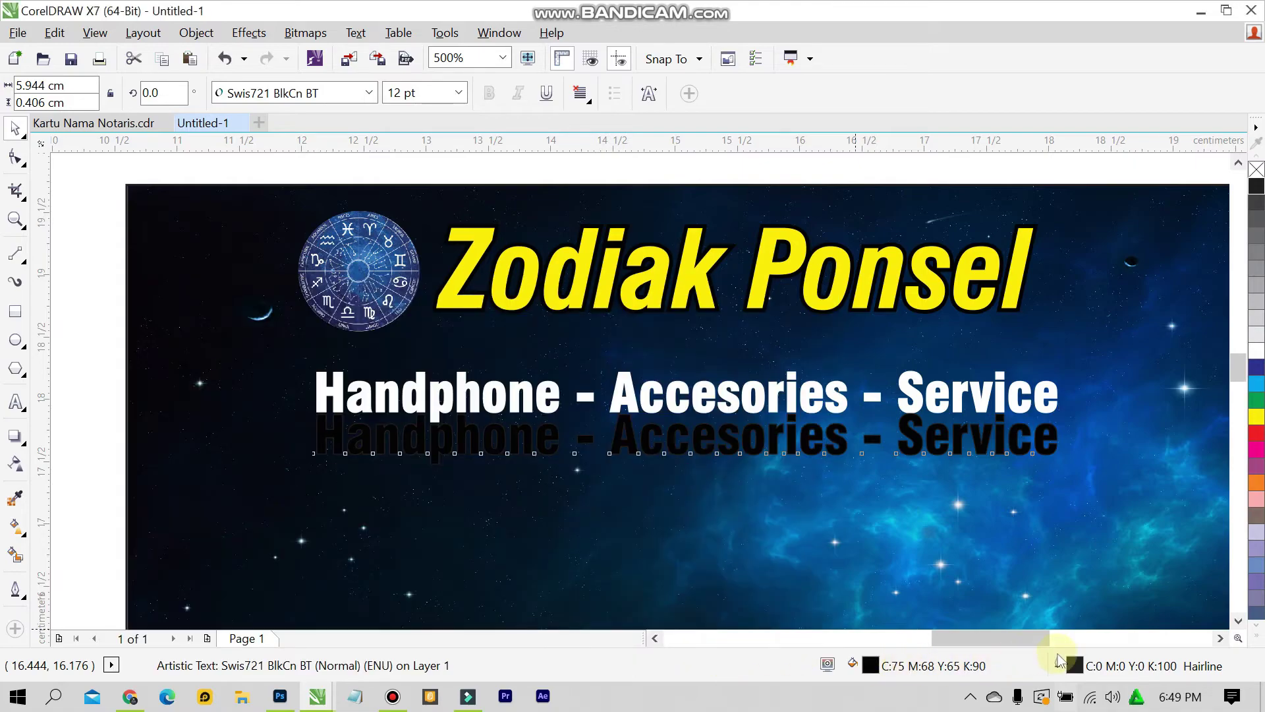
Give the shadow slogan a near-black C75 M68 Y65 K90 outline colour
{"action": "double_click", "coordinate": [1074, 667]}
{"action": "left_click", "coordinate": [542, 155]}
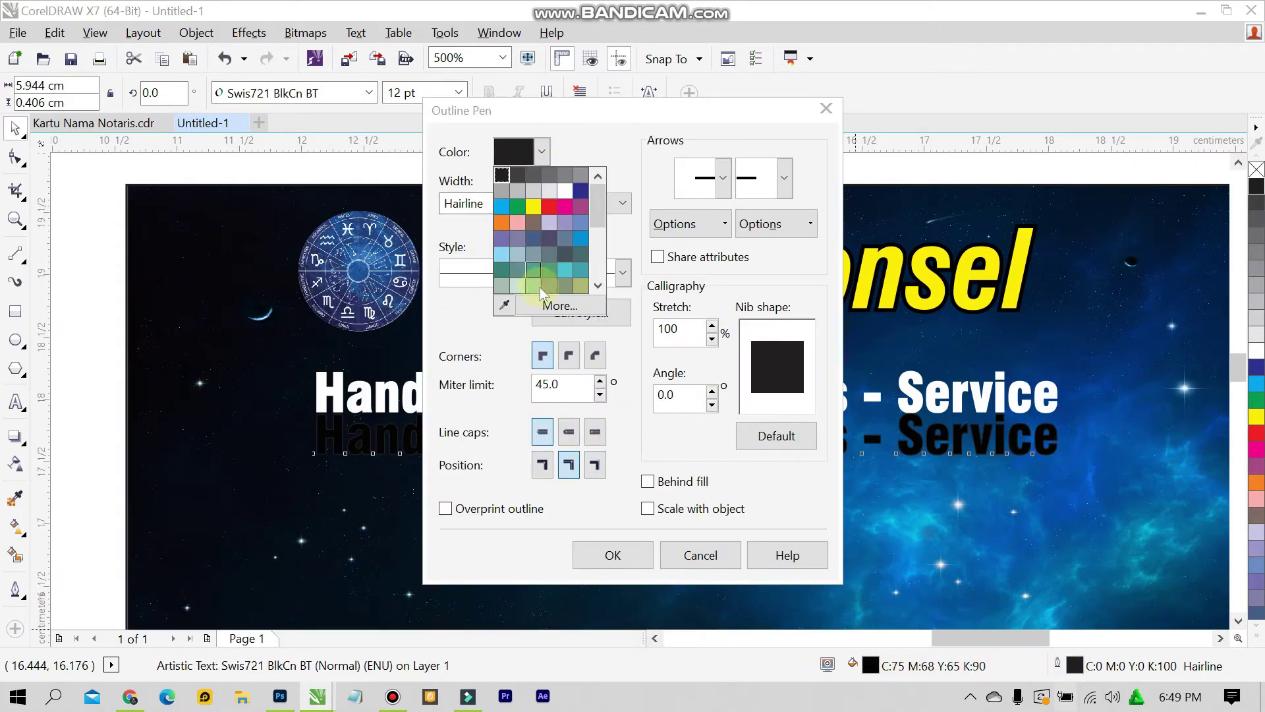
{"action": "left_click", "coordinate": [547, 310]}
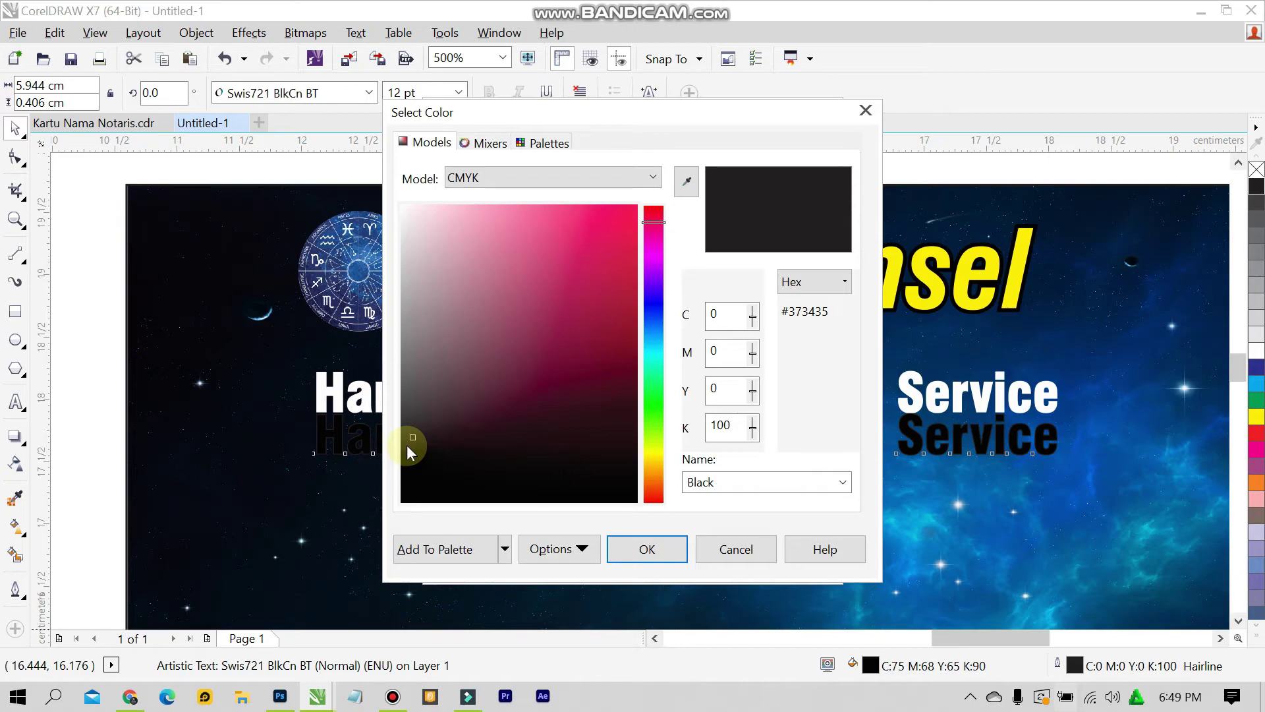
{"action": "left_click_drag", "start_coordinate": [407, 446], "coordinate": [375, 523]}
{"action": "left_click", "coordinate": [673, 555]}
{"action": "left_click", "coordinate": [631, 553]}
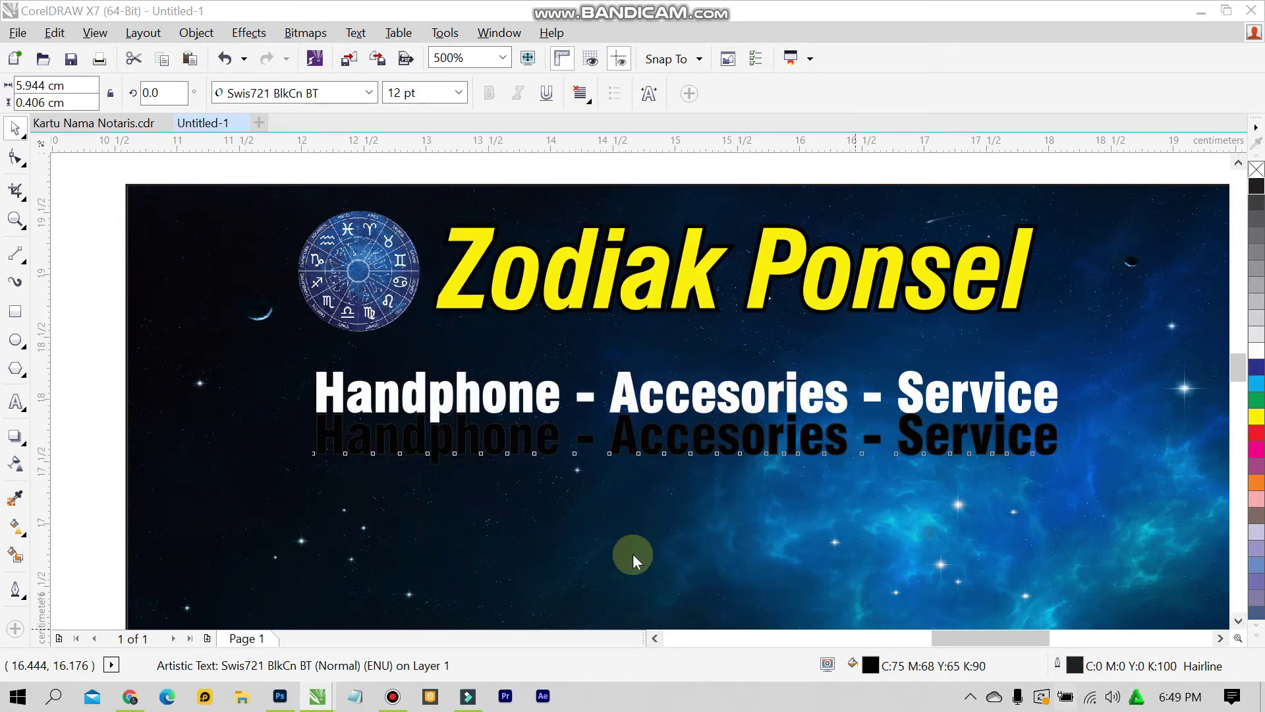
Move the black shadow slogan up toward the white text
{"action": "left_click", "coordinate": [630, 397]}
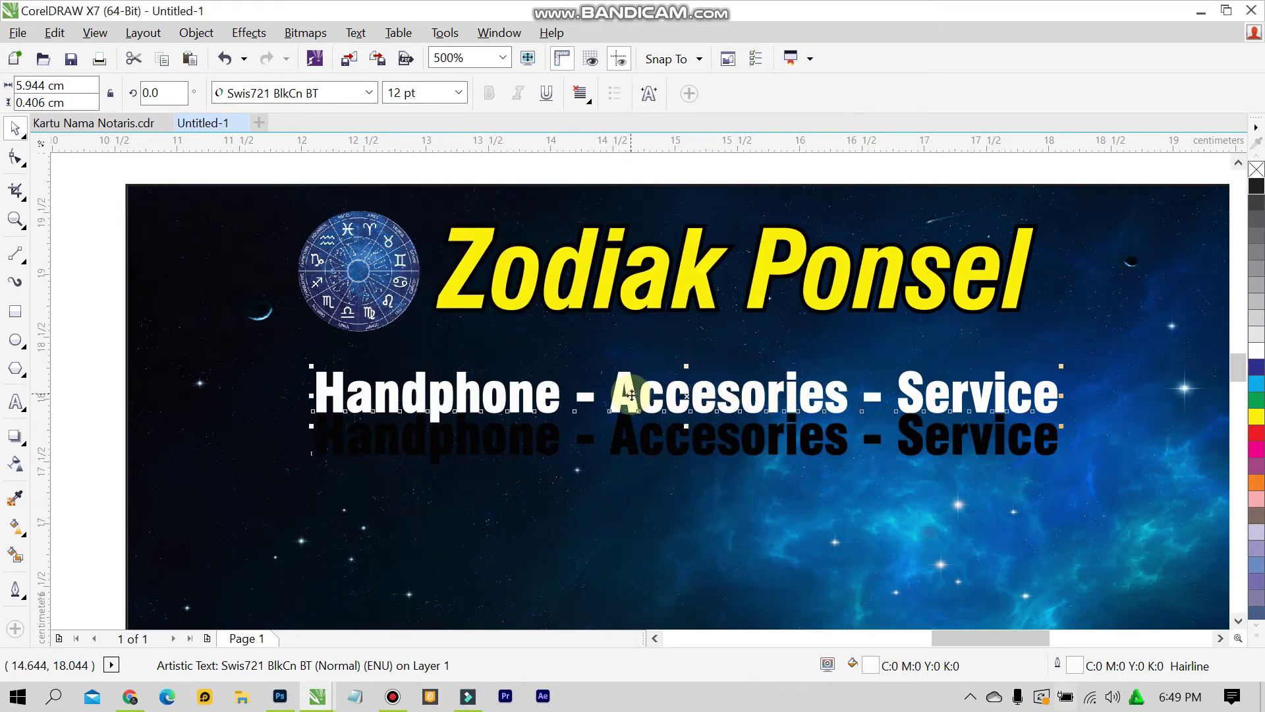
{"action": "double_click", "coordinate": [636, 430]}
{"action": "key", "text": "ctrl+space"}
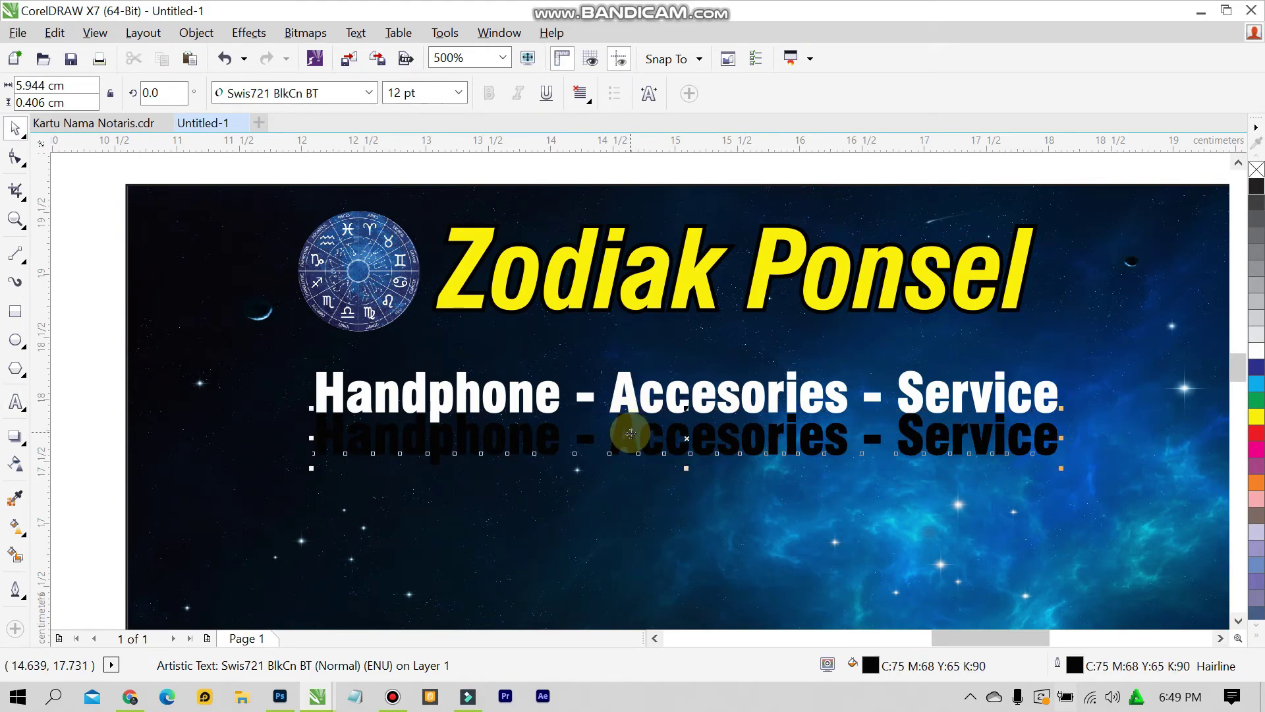
{"action": "left_click_drag", "start_coordinate": [630, 424], "coordinate": [631, 405]}
{"action": "left_click", "coordinate": [628, 387]}
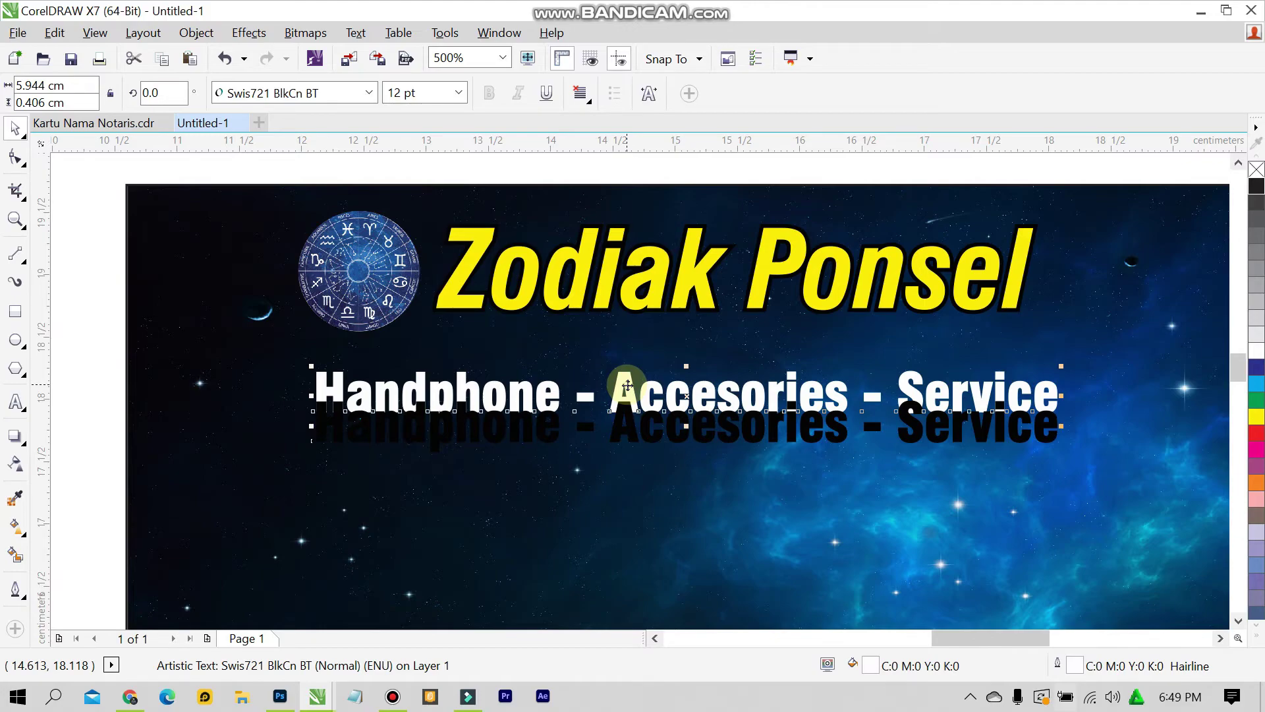
{"action": "left_click", "coordinate": [634, 435]}
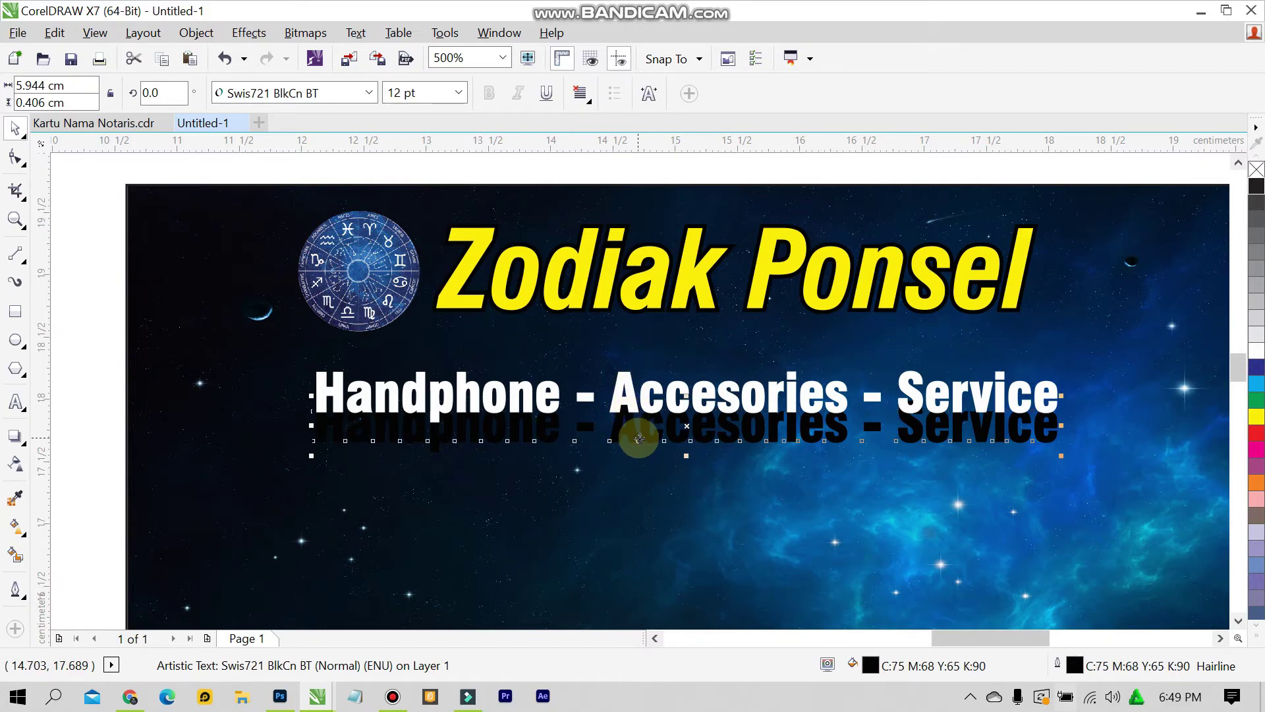
Set the shadow slogan's outline width to 1.0 pt
{"action": "double_click", "coordinate": [1075, 667]}
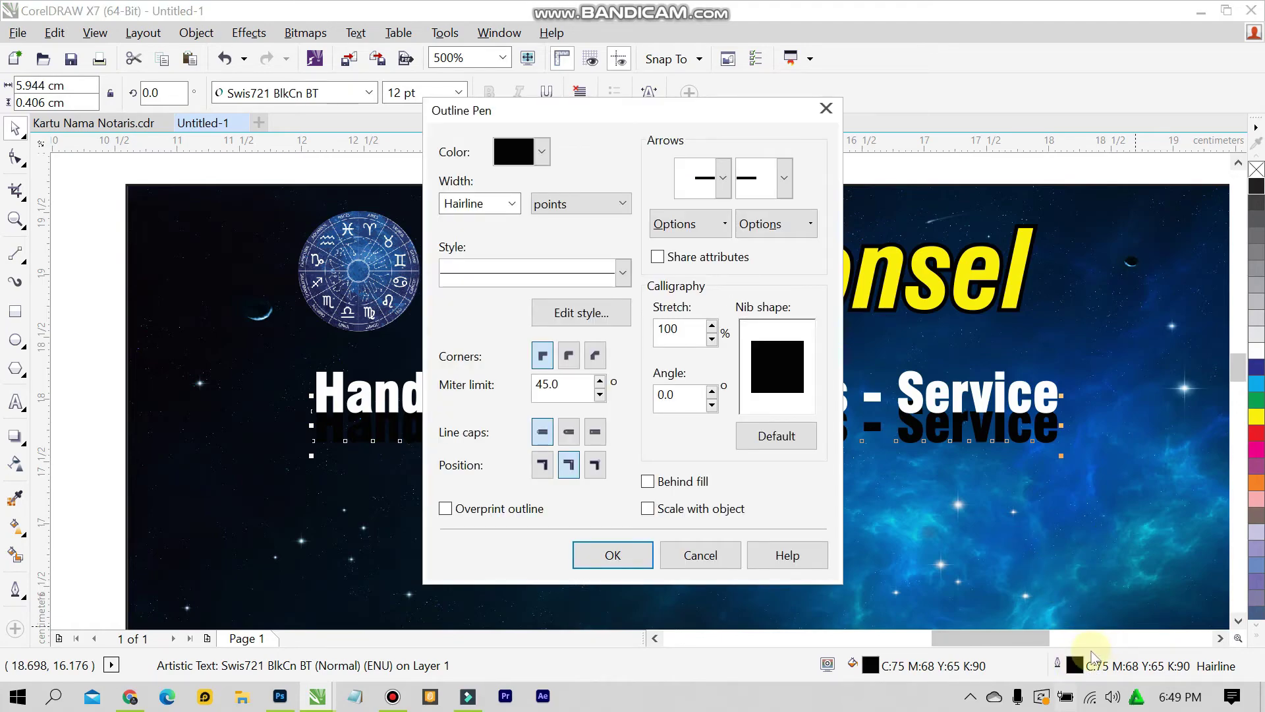
{"action": "left_click", "coordinate": [512, 204]}
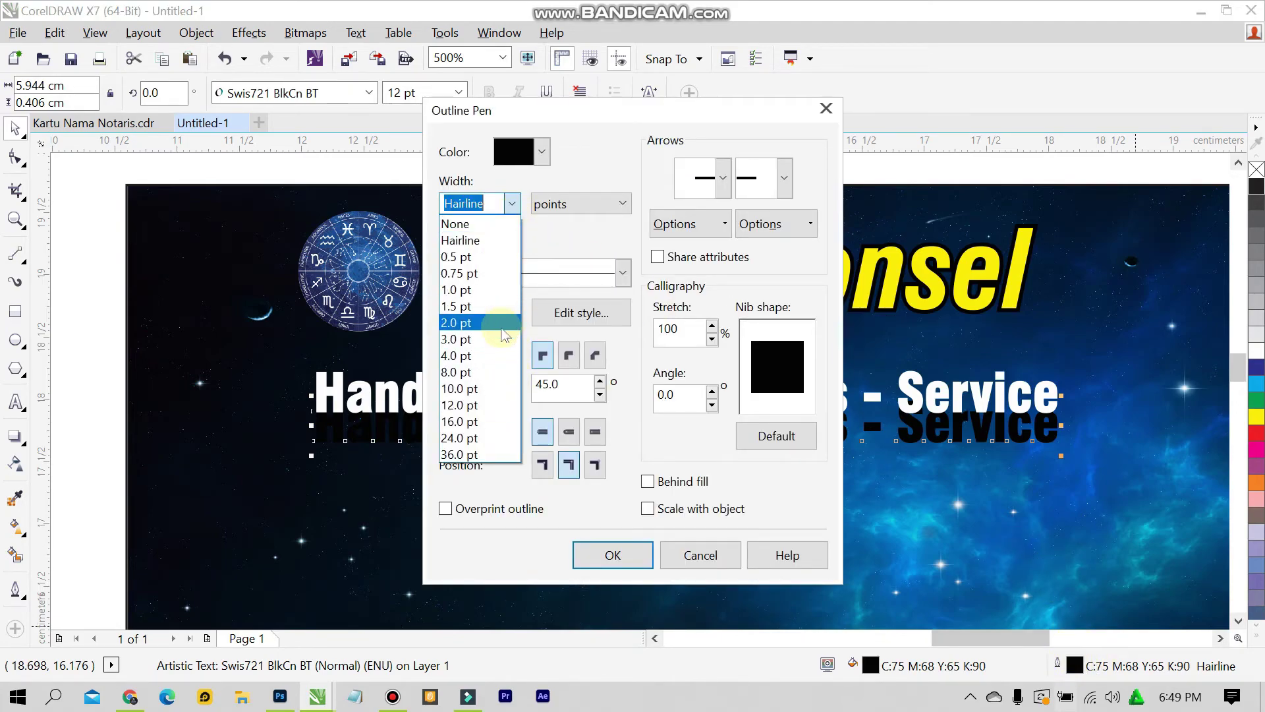
{"action": "left_click", "coordinate": [504, 323]}
{"action": "left_click", "coordinate": [512, 203]}
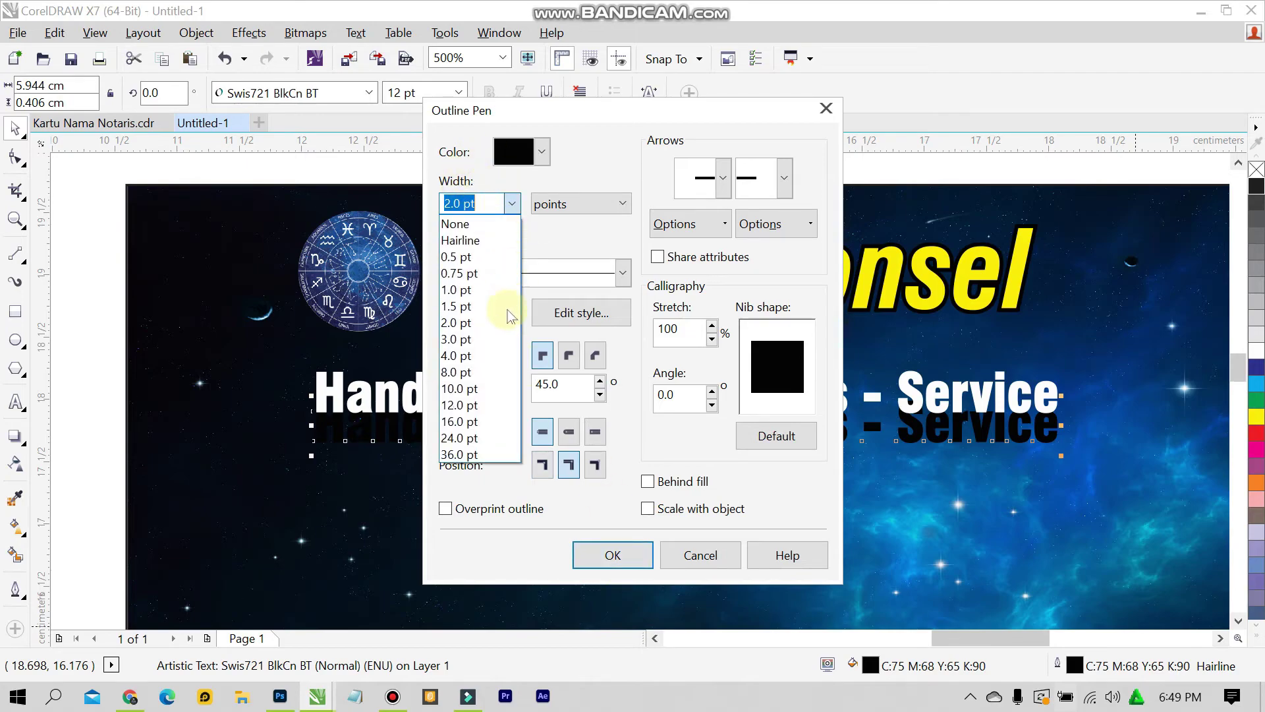
{"action": "left_click", "coordinate": [507, 289]}
{"action": "left_click", "coordinate": [613, 555]}
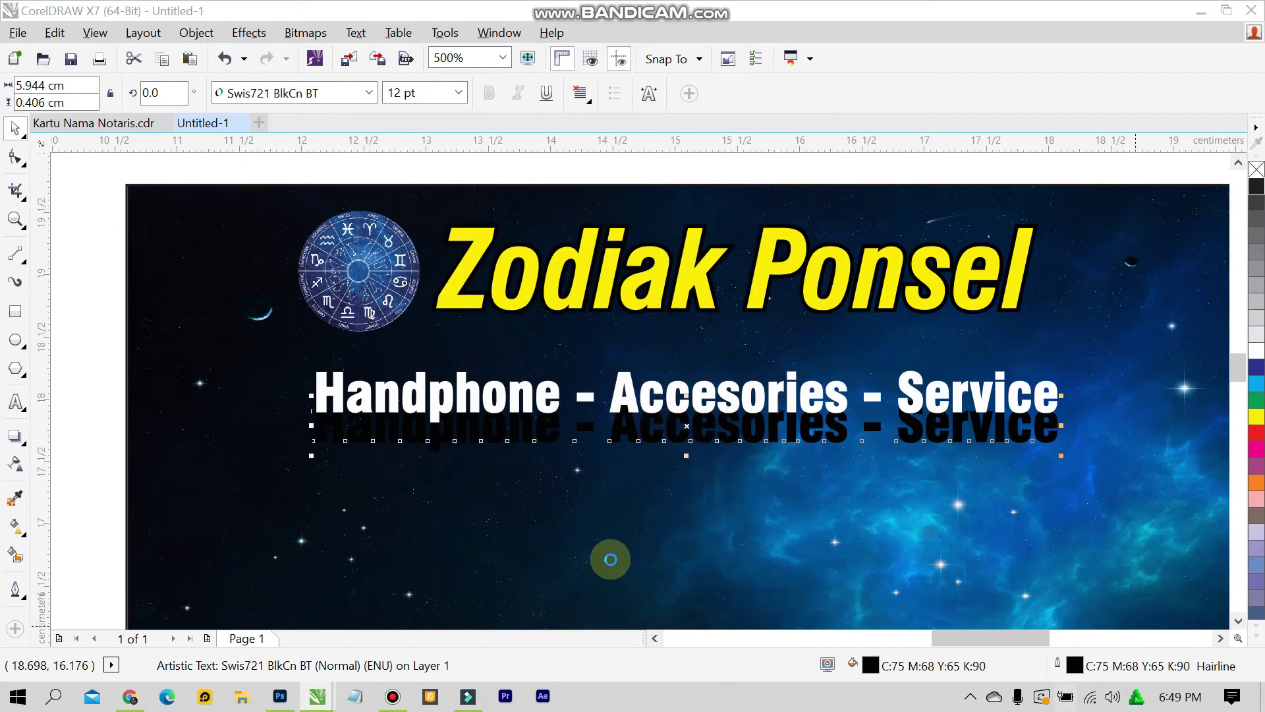
Align the black shadow slogan directly behind the white slogan
{"action": "left_click", "coordinate": [424, 383], "text": "shift"}
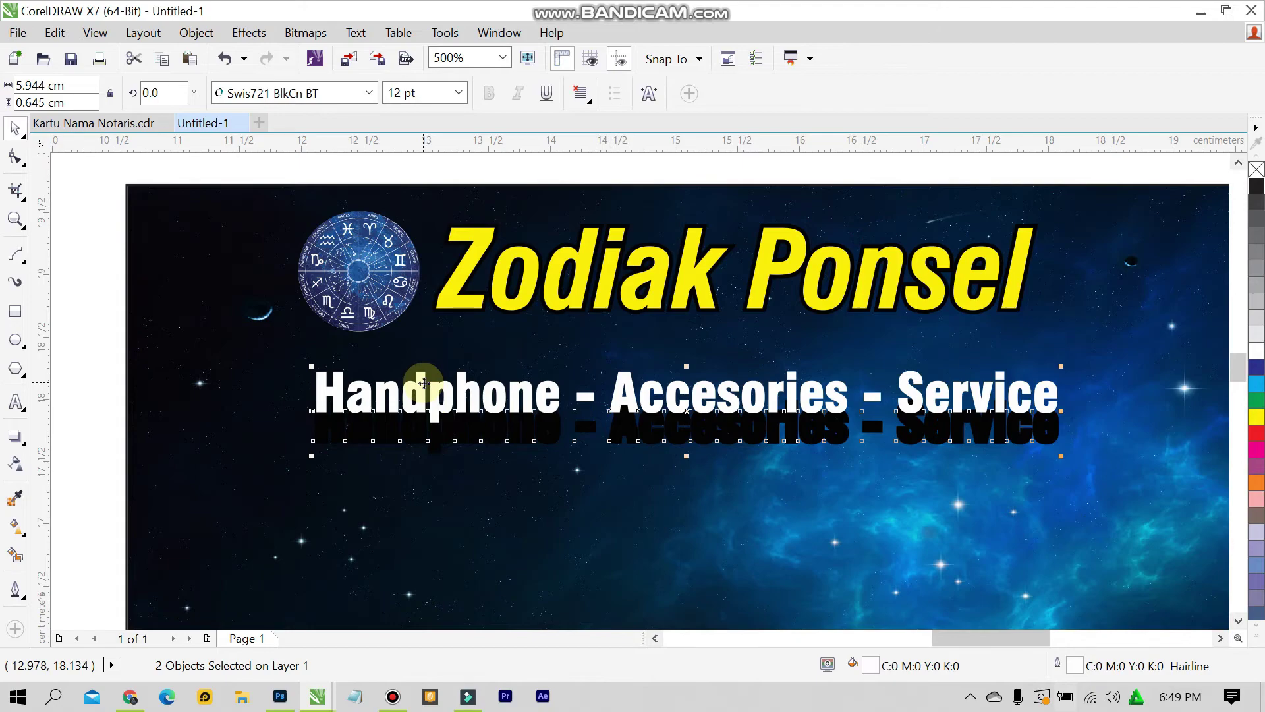
{"action": "key", "text": "c"}
{"action": "left_click", "coordinate": [132, 363]}
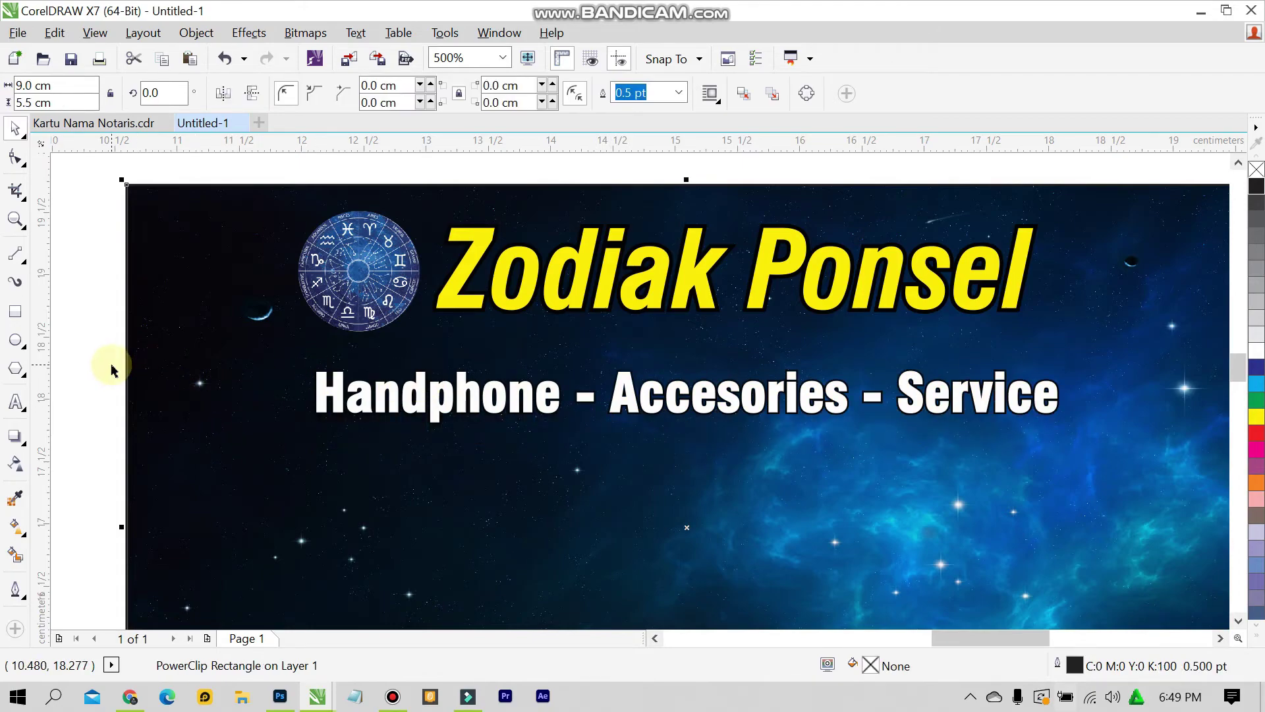
{"action": "left_click", "coordinate": [112, 369]}
Cancel the document defaults prompt and open the Import dialog on the Kartu Nama folder
{"action": "scroll", "coordinate": [670, 376], "scroll_direction": "up", "scroll_amount": 1}
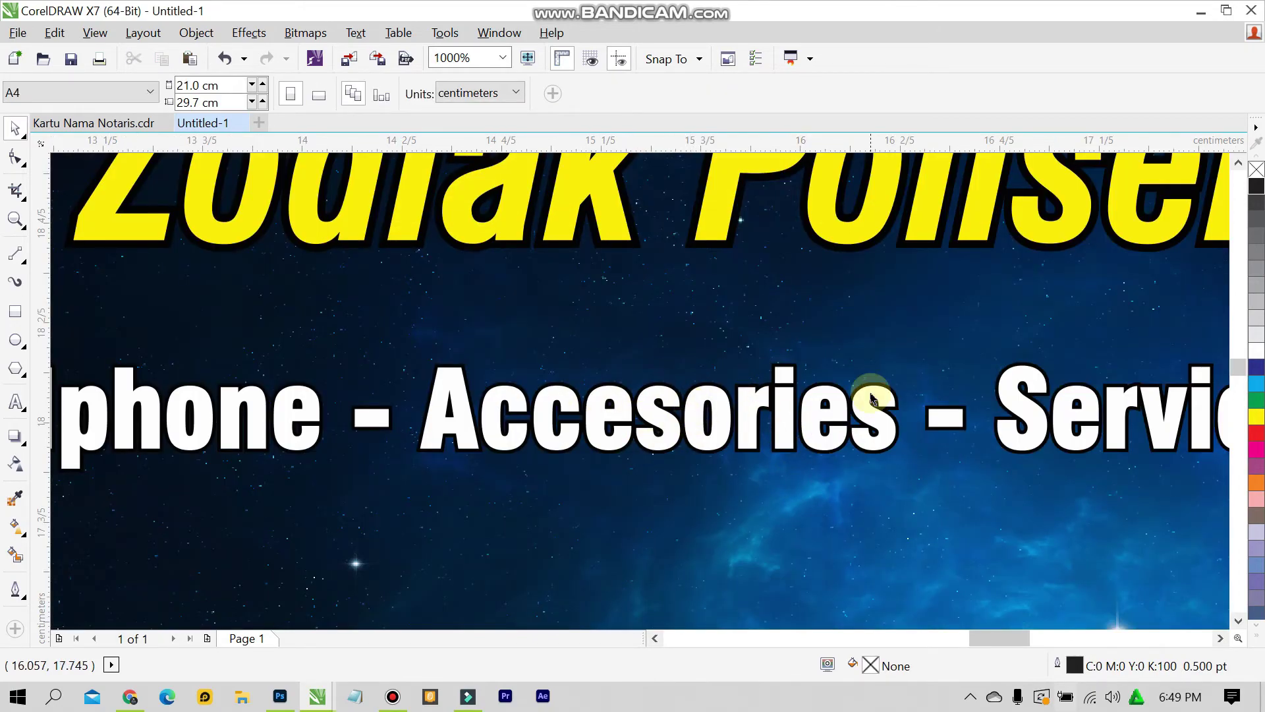
{"action": "scroll", "coordinate": [871, 399], "scroll_direction": "down", "scroll_amount": 3}
{"action": "scroll", "coordinate": [876, 520], "scroll_direction": "up", "scroll_amount": 1}
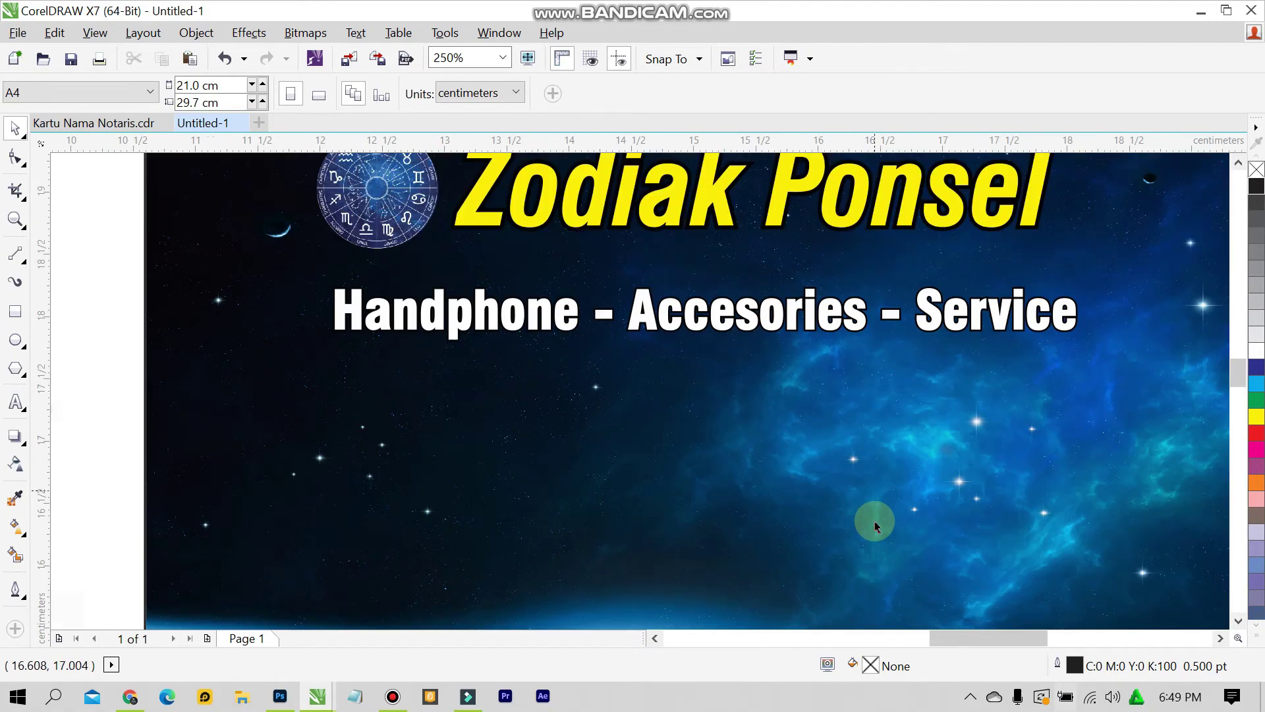
{"action": "scroll", "coordinate": [878, 531], "scroll_direction": "down", "scroll_amount": 2}
{"action": "scroll", "coordinate": [877, 496], "scroll_direction": "up", "scroll_amount": 1}
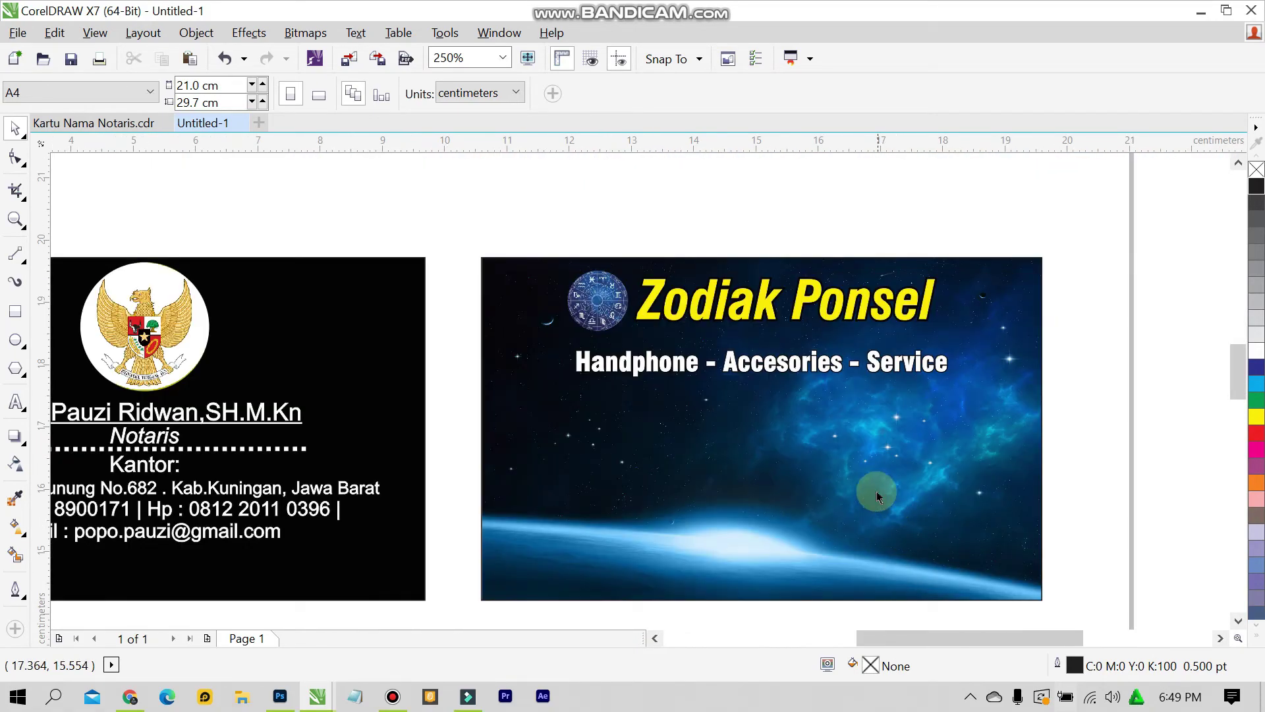
{"action": "key", "text": "F12"}
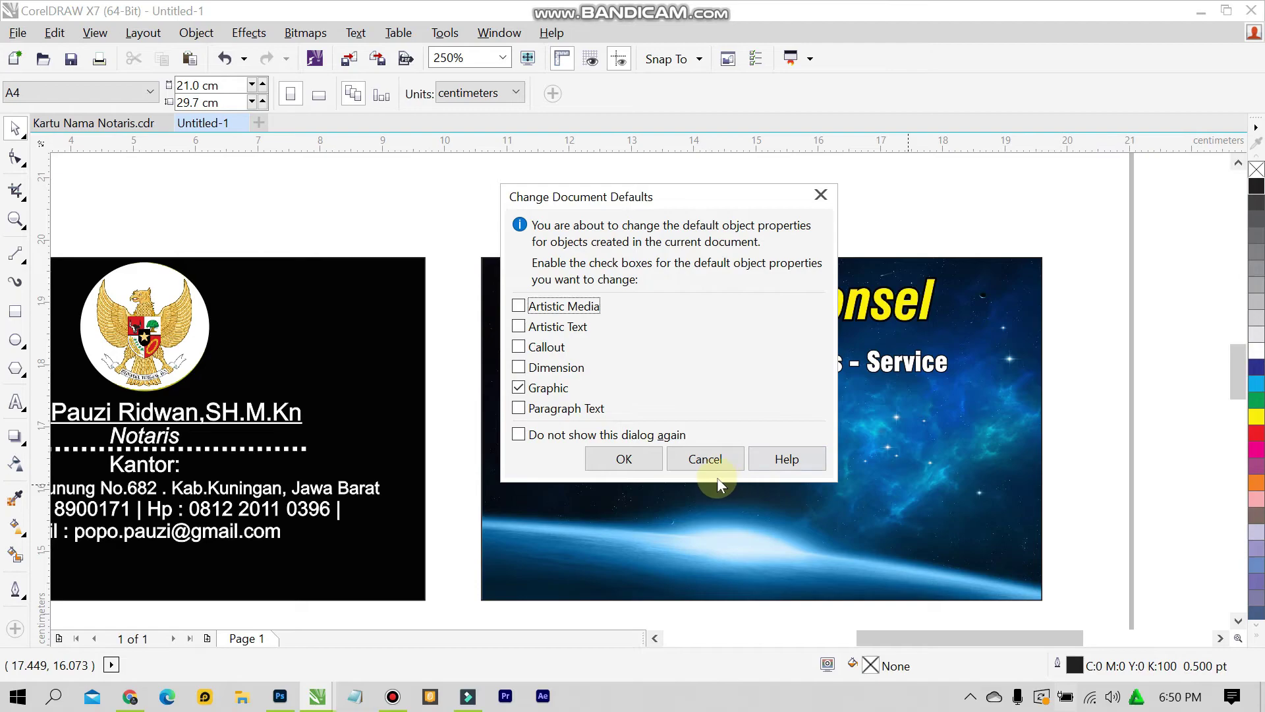
{"action": "left_click", "coordinate": [714, 461]}
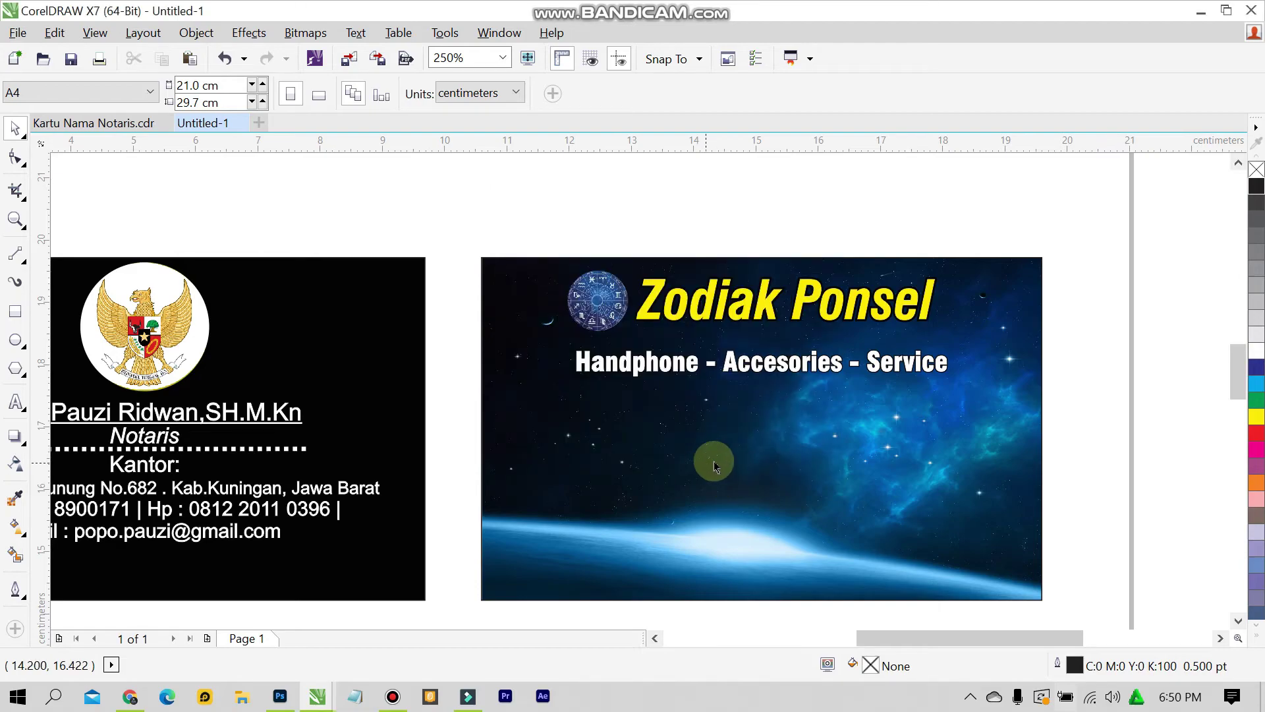
{"action": "left_click", "coordinate": [20, 33]}
{"action": "left_click", "coordinate": [803, 323]}
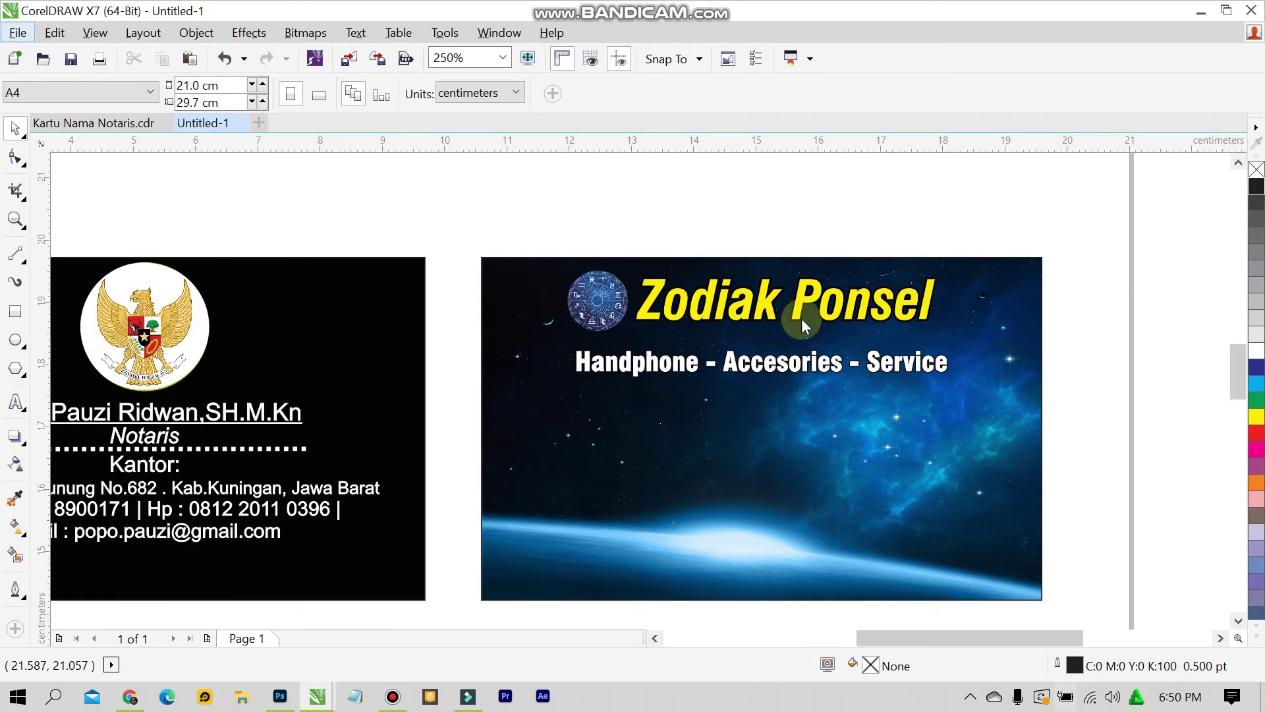
{"action": "key", "text": "ctrl+i"}
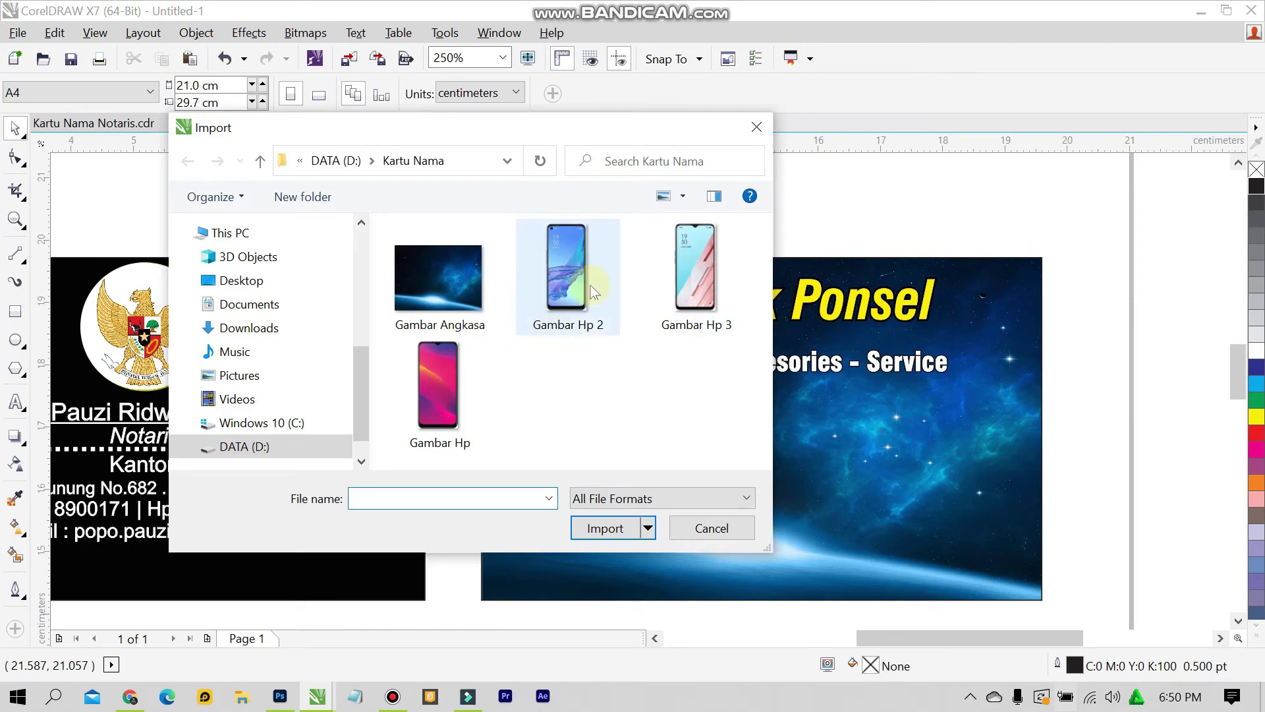
Import Gambar Hp, Gambar Hp 2 and Gambar Hp 3 in a row along the card's lower left
{"action": "left_click", "coordinate": [590, 286]}
{"action": "left_click", "coordinate": [687, 294], "text": "ctrl"}
{"action": "left_click", "coordinate": [486, 441], "text": "ctrl"}
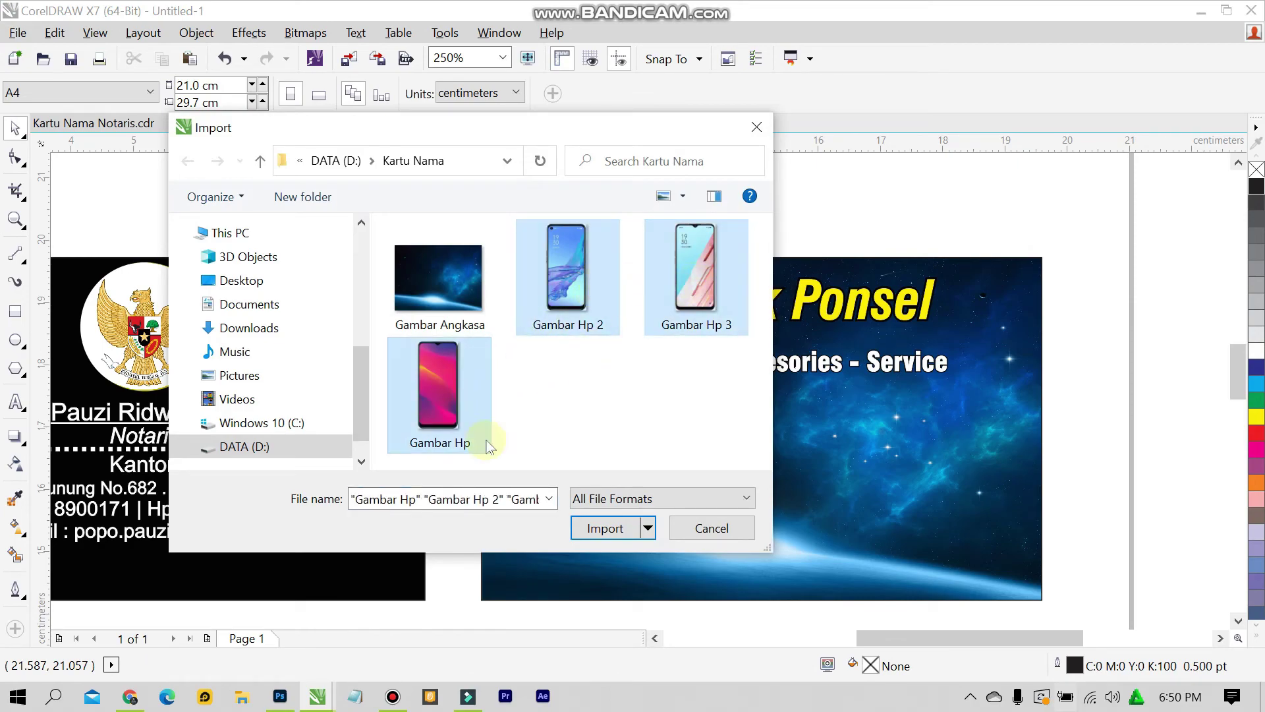
{"action": "left_click", "coordinate": [636, 532]}
{"action": "left_click_drag", "start_coordinate": [491, 410], "coordinate": [553, 545]}
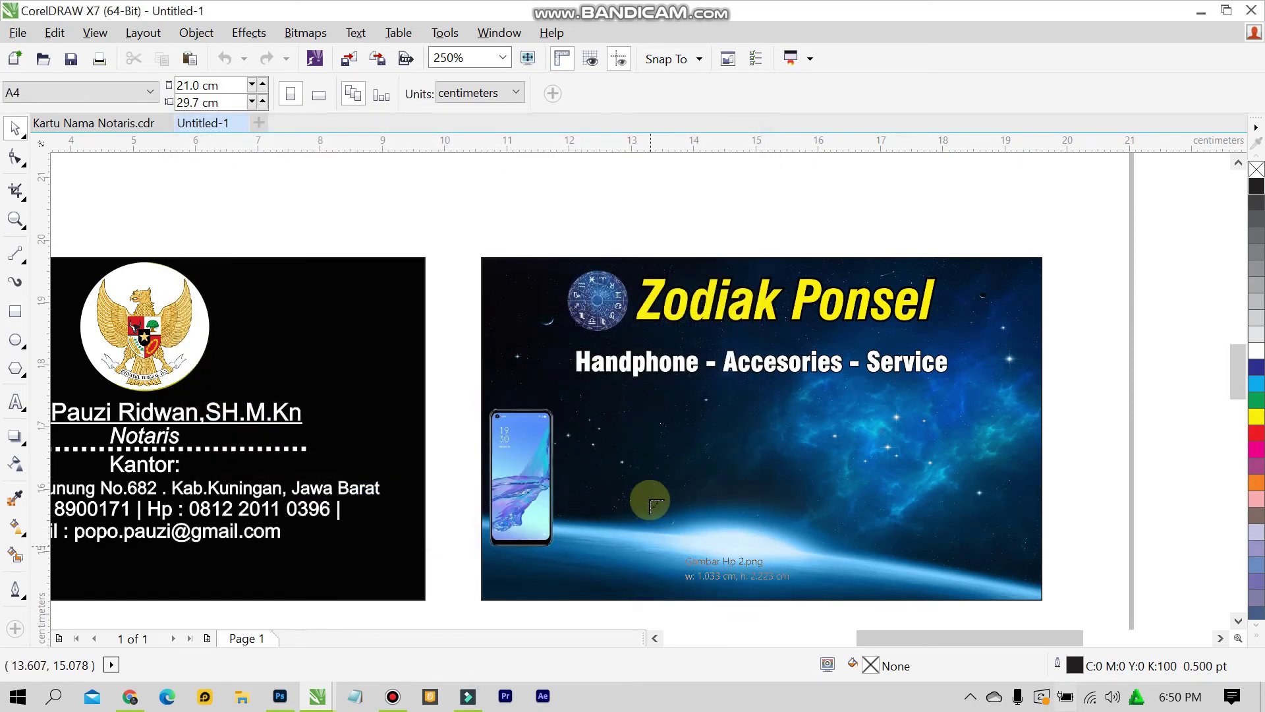
{"action": "left_click_drag", "start_coordinate": [579, 412], "coordinate": [689, 545]}
{"action": "left_click_drag", "start_coordinate": [684, 411], "coordinate": [795, 537]}
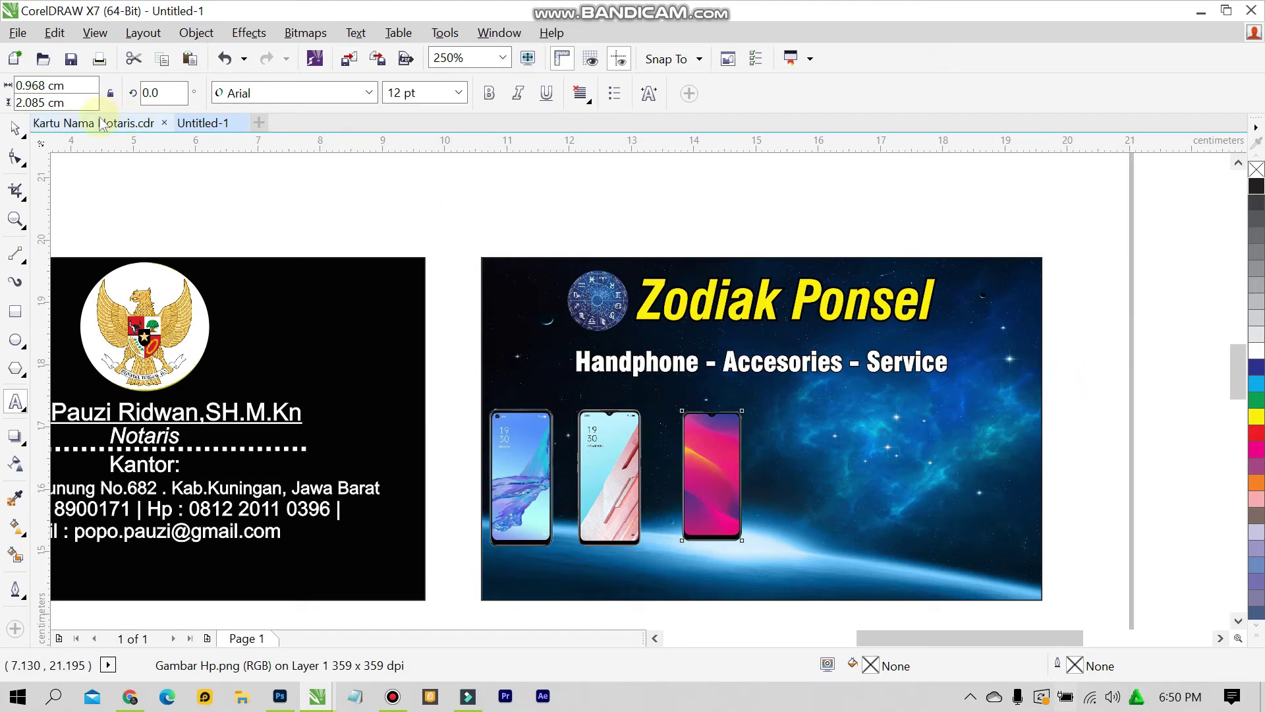
{"action": "left_click", "coordinate": [14, 128]}
{"action": "left_click", "coordinate": [1048, 390]}
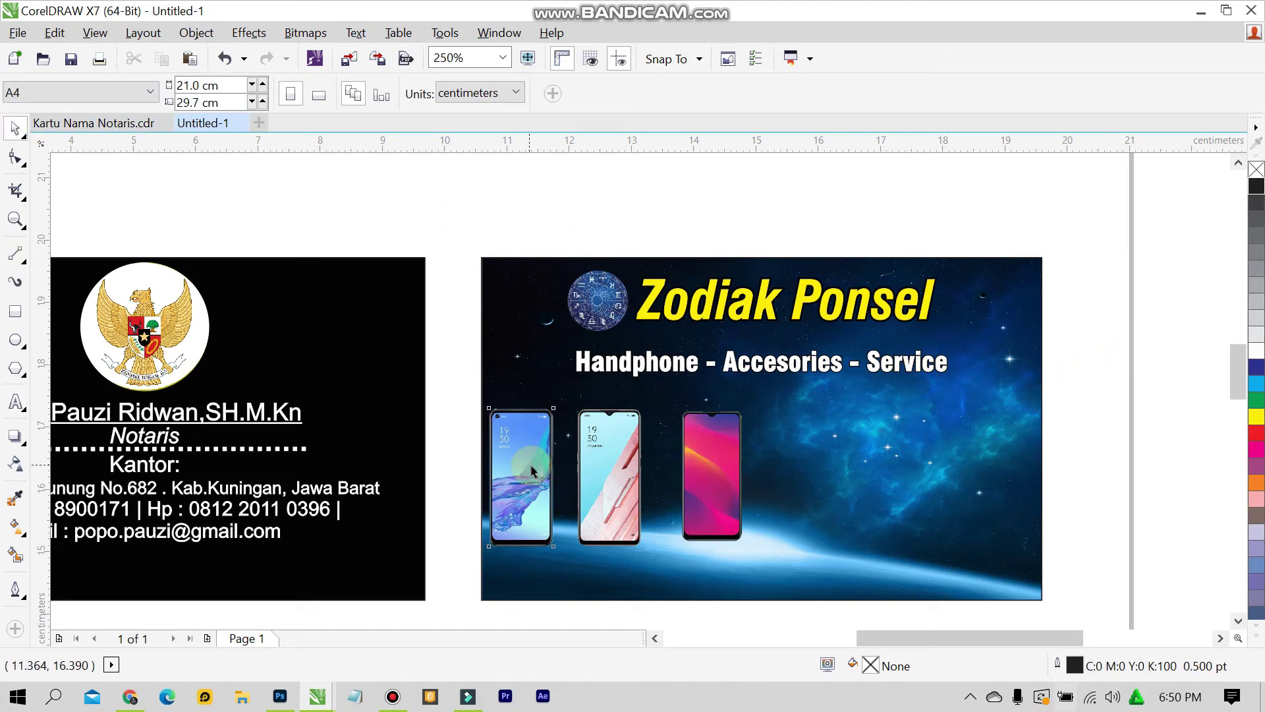
Rearrange the phones: blue off the card's right, pink moved to the left
{"action": "left_click_drag", "start_coordinate": [536, 512], "coordinate": [1086, 447]}
{"action": "left_click_drag", "start_coordinate": [614, 461], "coordinate": [826, 455]}
{"action": "left_click_drag", "start_coordinate": [681, 453], "coordinate": [509, 452]}
{"action": "left_click_drag", "start_coordinate": [578, 407], "coordinate": [578, 392]}
{"action": "left_click_drag", "start_coordinate": [820, 442], "coordinate": [626, 437]}
{"action": "left_click", "coordinate": [472, 384]}
{"action": "left_click", "coordinate": [543, 461]}
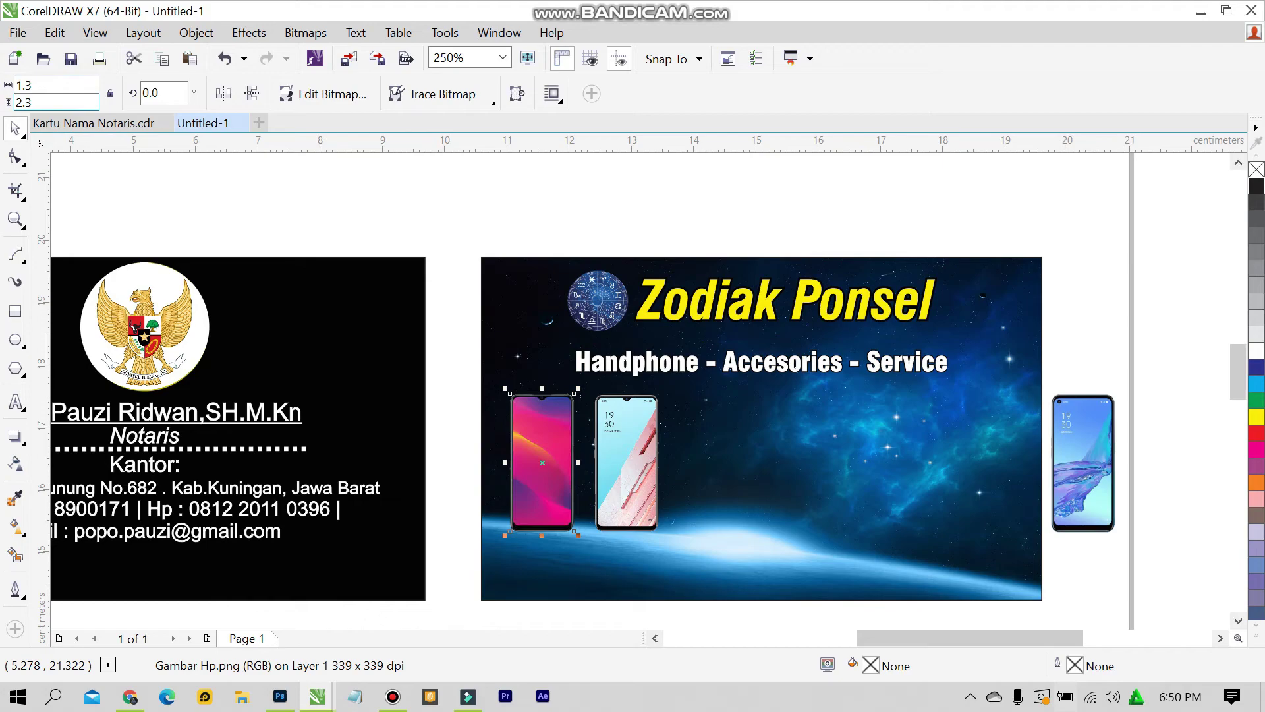
{"action": "key", "text": "ctrl+z"}
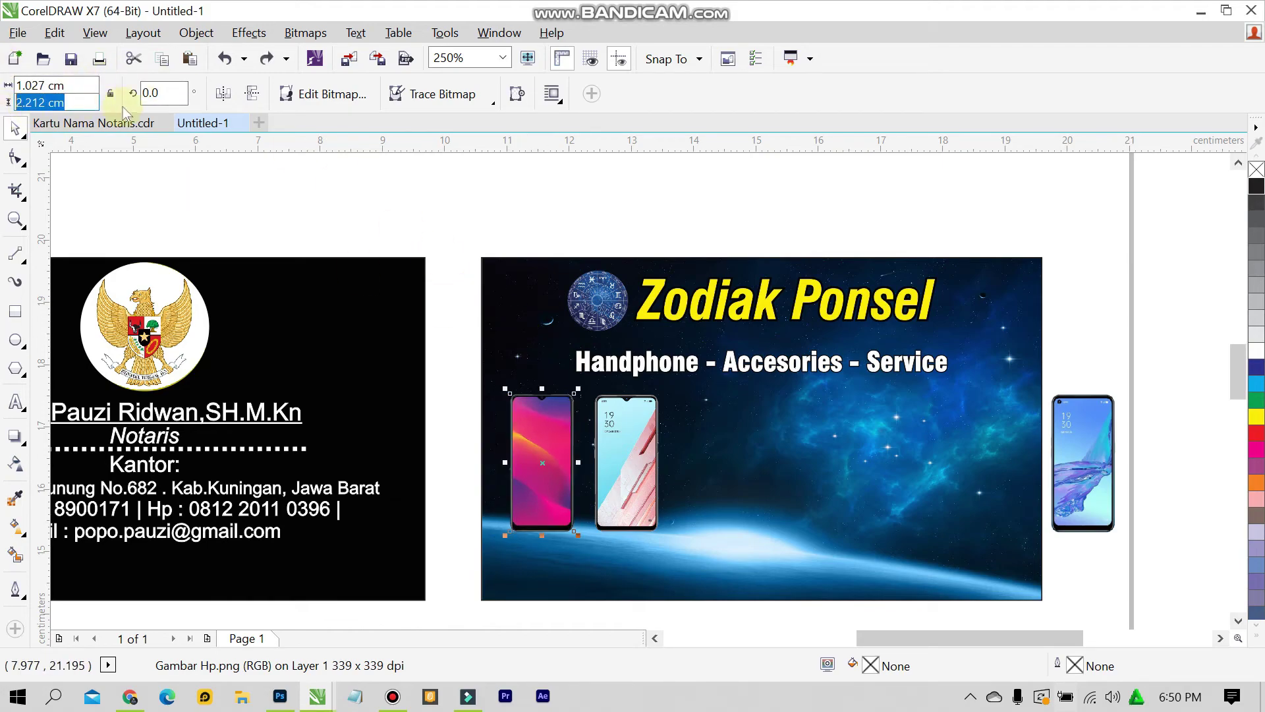
Shift the middle phone left, then enlarge the third phone at the lower middle to 2.0 × 4.3 cm
{"action": "left_click", "coordinate": [386, 220]}
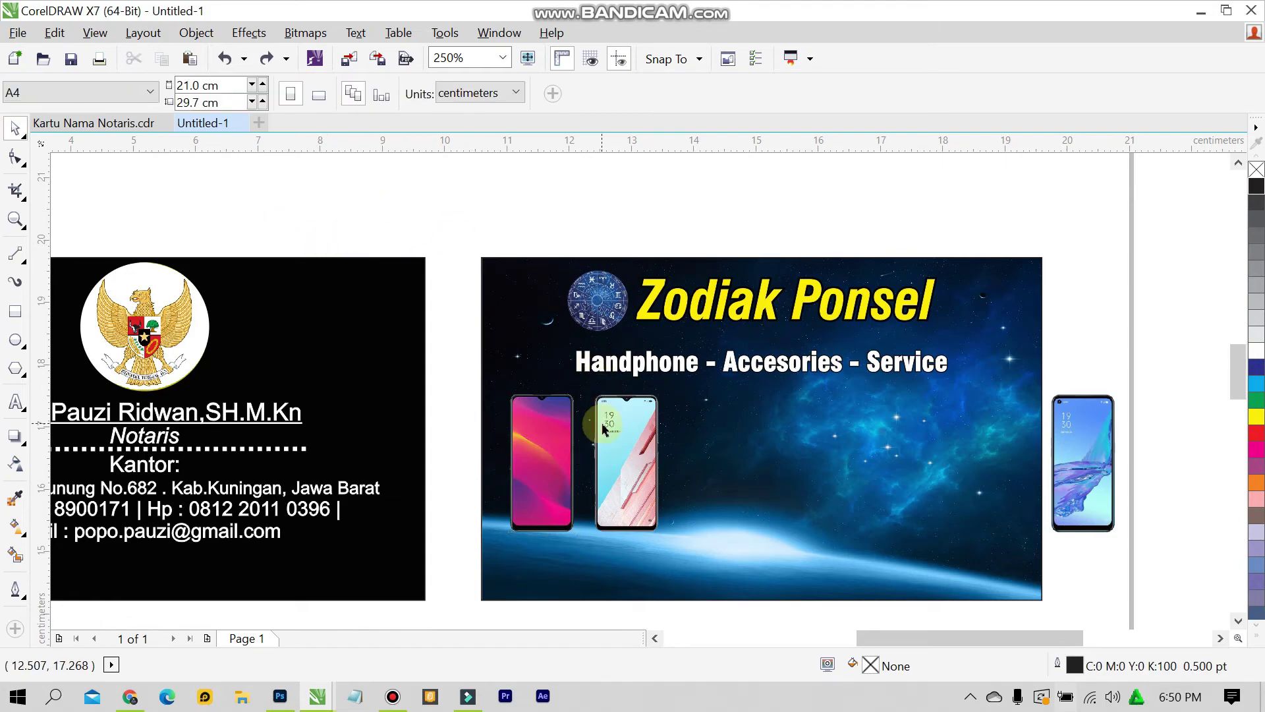
{"action": "left_click", "coordinate": [620, 429]}
{"action": "scroll", "coordinate": [621, 429], "scroll_direction": "up", "scroll_amount": 2}
{"action": "left_click_drag", "start_coordinate": [559, 422], "coordinate": [537, 422]}
{"action": "left_click", "coordinate": [494, 404], "text": "shift"}
{"action": "left_click", "coordinate": [319, 359]}
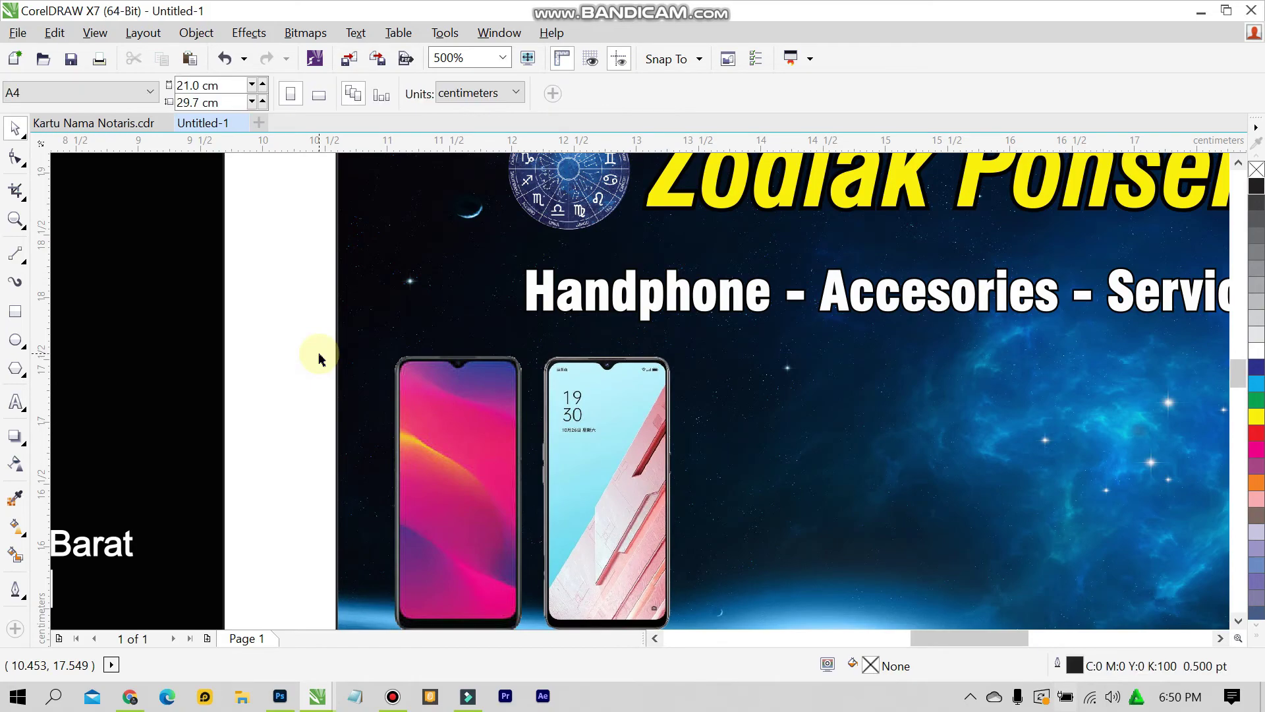
{"action": "scroll", "coordinate": [399, 430], "scroll_direction": "down", "scroll_amount": 2}
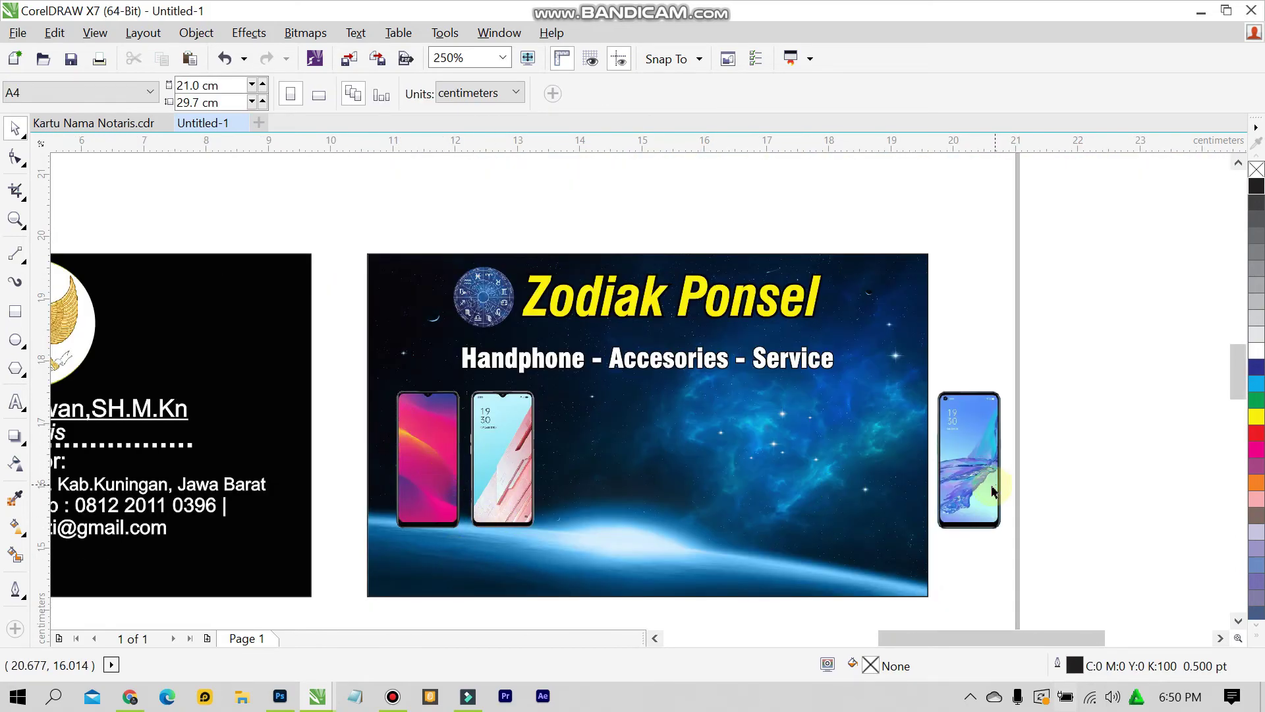
{"action": "scroll", "coordinate": [923, 599], "scroll_direction": "down", "scroll_amount": 2}
{"action": "scroll", "coordinate": [923, 600], "scroll_direction": "up", "scroll_amount": 2}
{"action": "left_click_drag", "start_coordinate": [972, 454], "coordinate": [632, 571]}
{"action": "left_click_drag", "start_coordinate": [676, 483], "coordinate": [729, 427]}
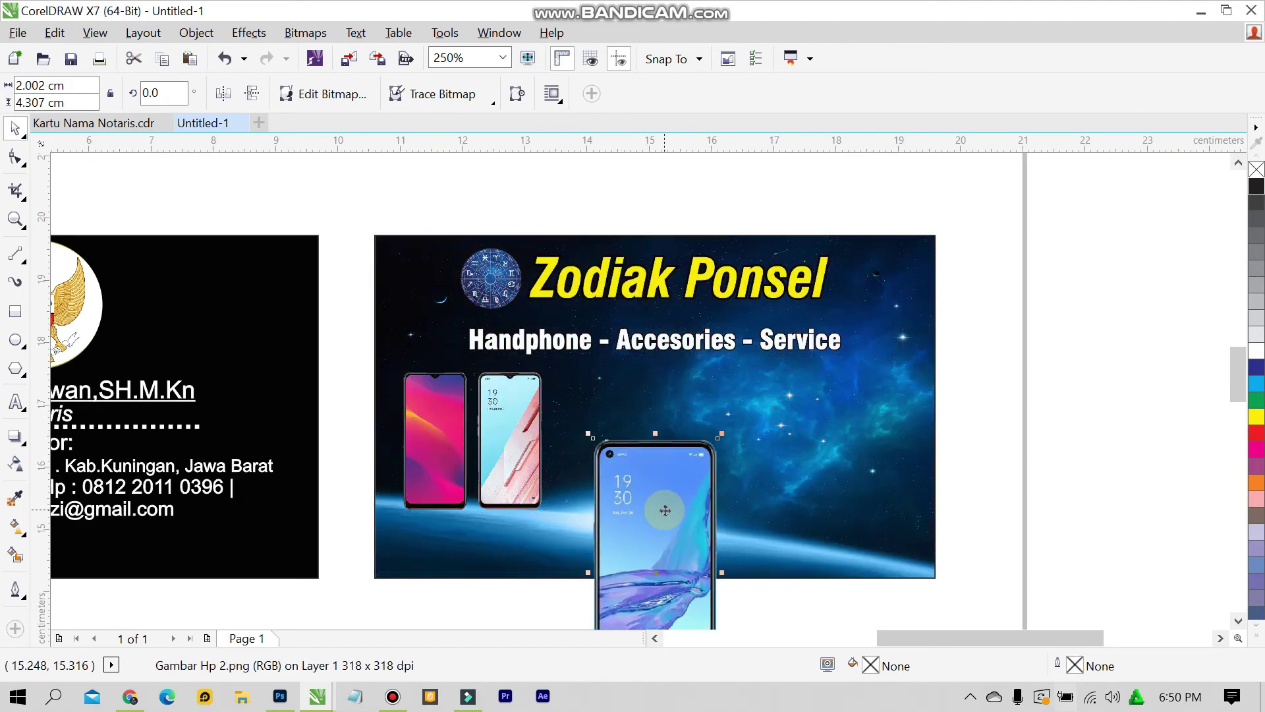
PowerClip the big phone inside the card background
{"action": "right_click", "coordinate": [665, 510]}
{"action": "left_click", "coordinate": [699, 144]}
{"action": "left_click", "coordinate": [840, 360]}
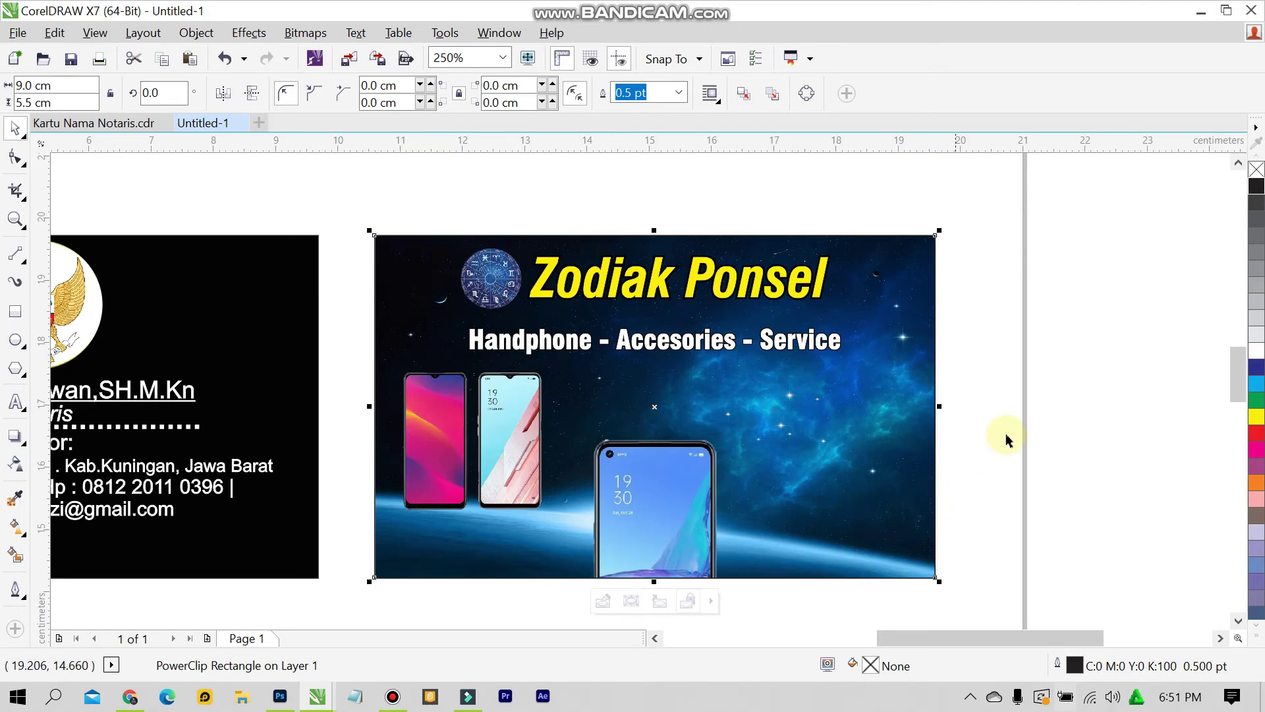
{"action": "left_click", "coordinate": [1018, 409]}
Copy the two left phones to the card's right, rotated 90°
{"action": "left_click_drag", "start_coordinate": [346, 351], "coordinate": [564, 531]}
{"action": "left_click_drag", "start_coordinate": [492, 455], "coordinate": [844, 455]}
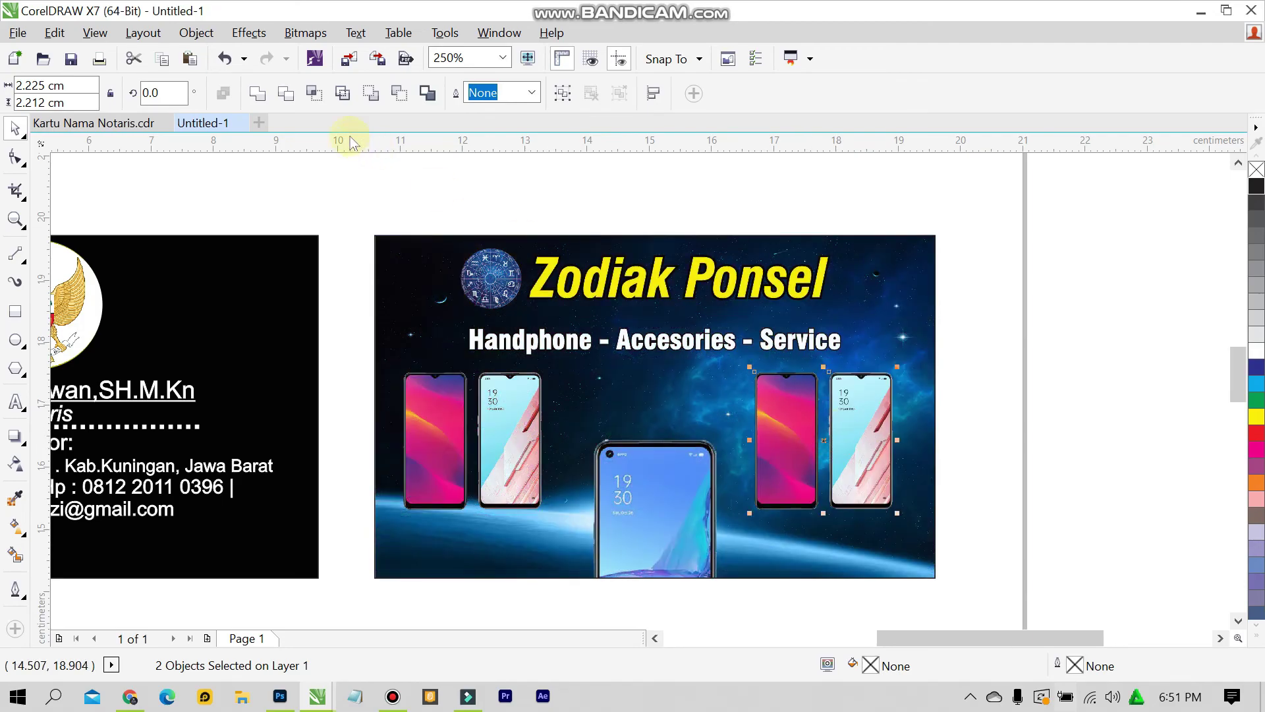
{"action": "type", "text": "90"}
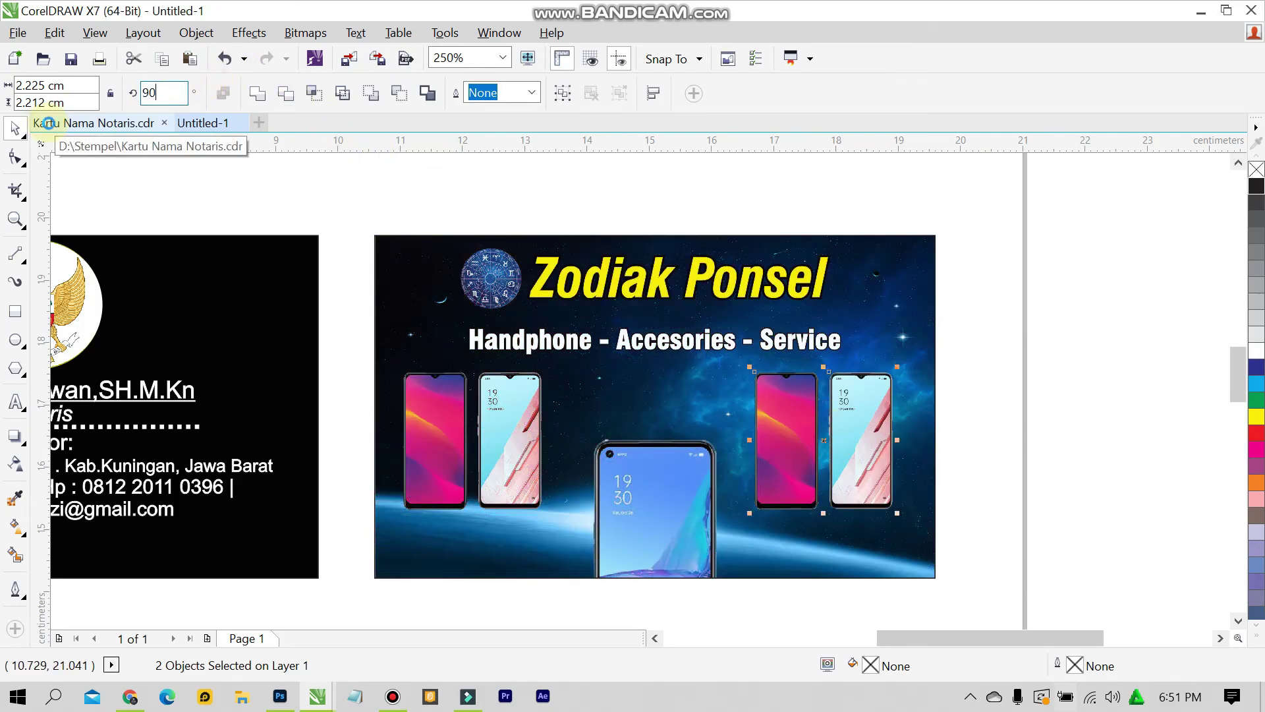
{"action": "key", "text": "Return"}
{"action": "left_click", "coordinate": [946, 235]}
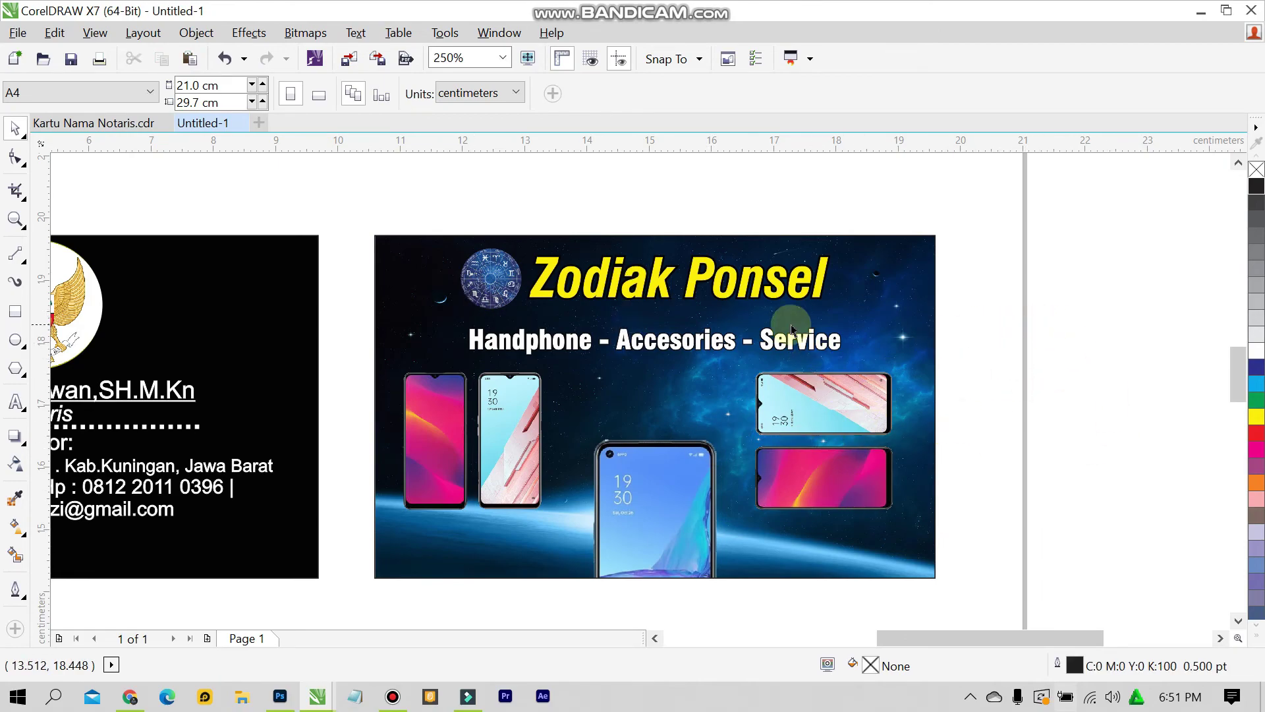
{"action": "left_click", "coordinate": [98, 123]}
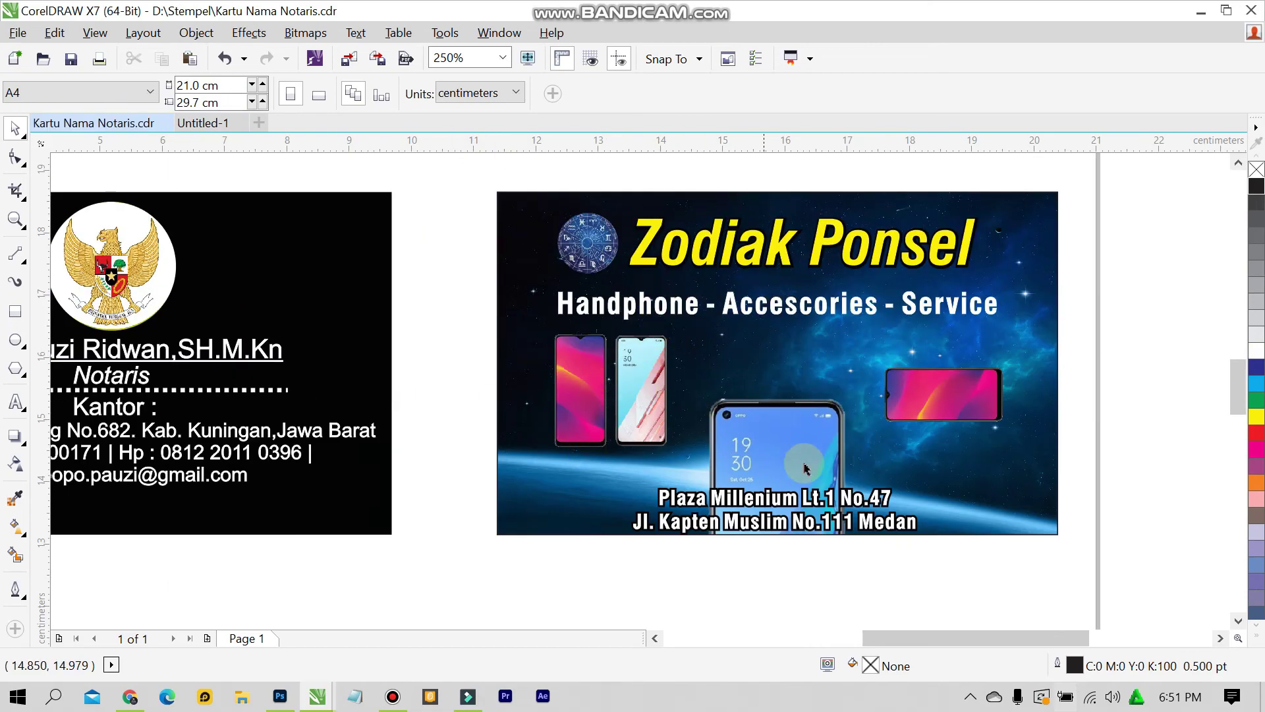
Select both Plaza Millenium / Kapten Muslim address lines and shift them up onto the card
{"action": "scroll", "coordinate": [893, 523], "scroll_direction": "up", "scroll_amount": 2}
{"action": "scroll", "coordinate": [389, 452], "scroll_direction": "down", "scroll_amount": 1}
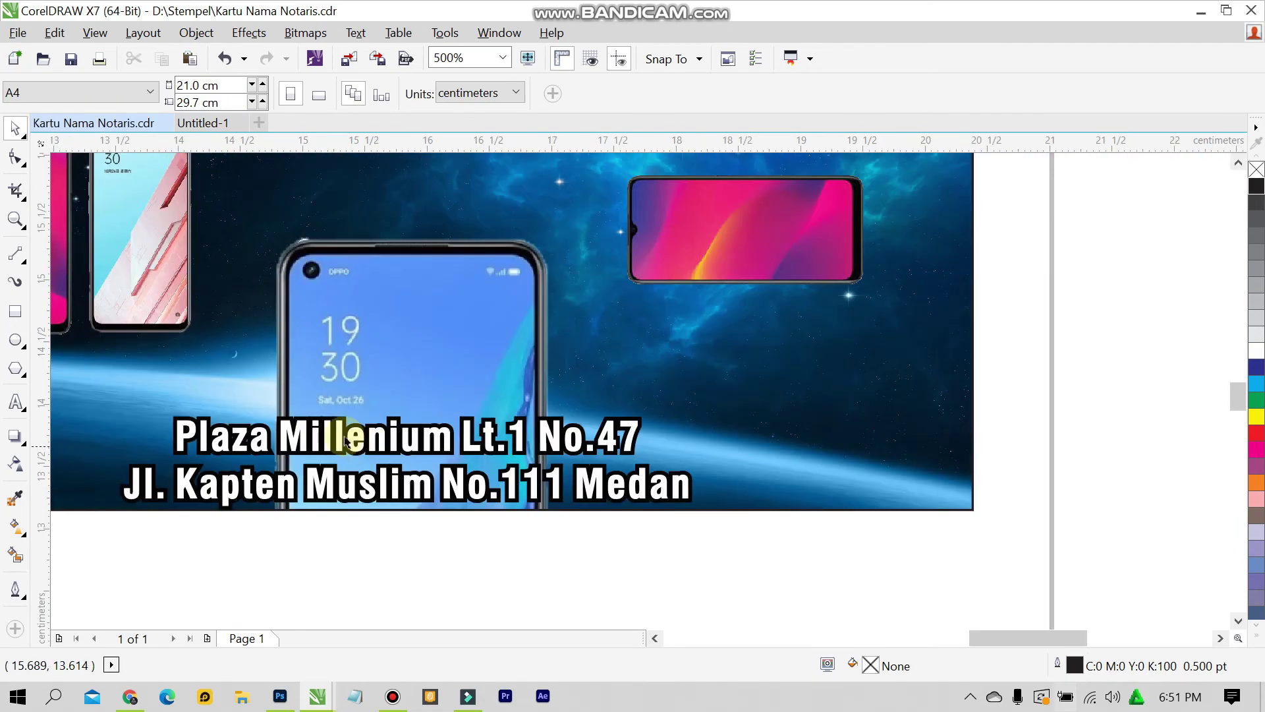
{"action": "left_click", "coordinate": [321, 438]}
{"action": "left_click", "coordinate": [198, 547]}
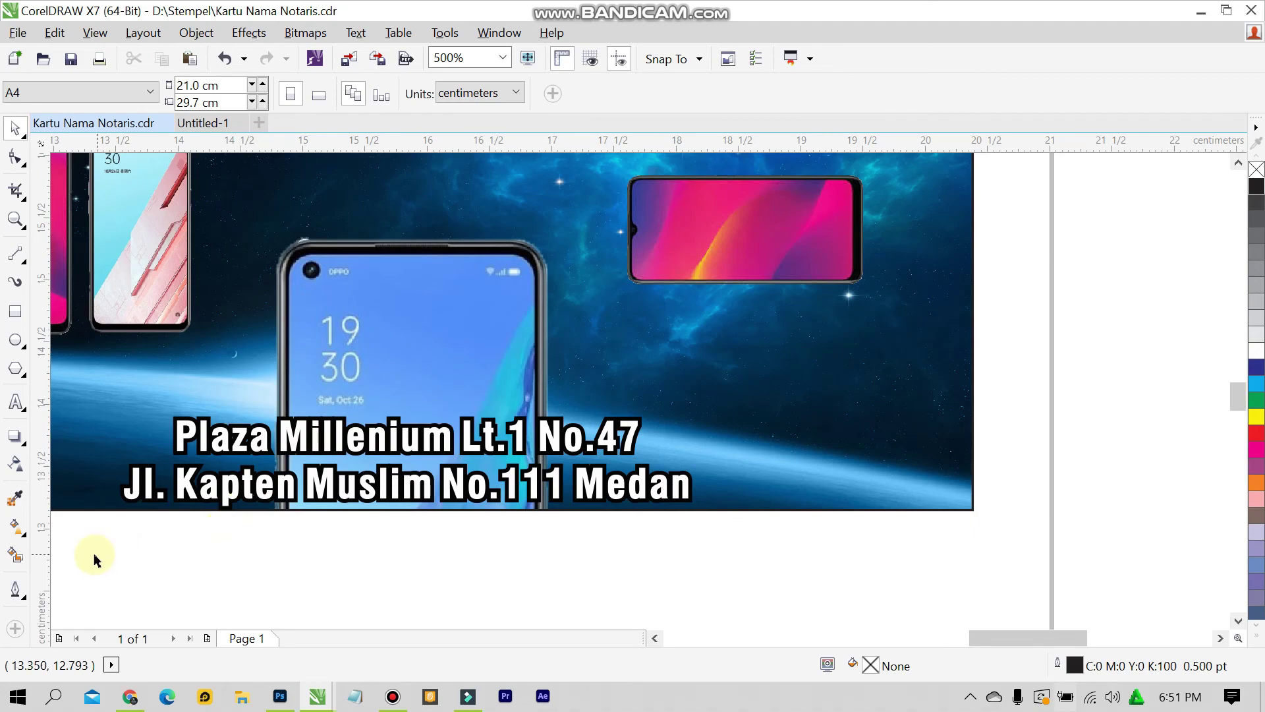
{"action": "left_click_drag", "start_coordinate": [97, 554], "coordinate": [721, 387]}
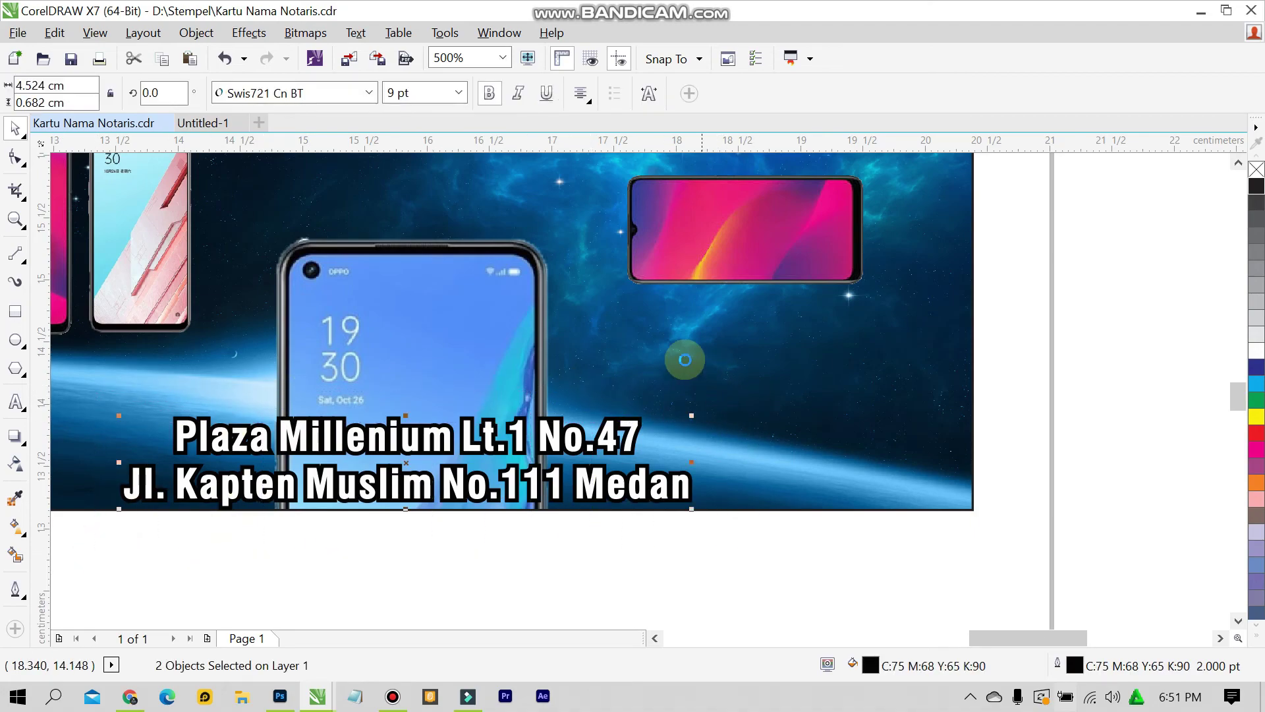
{"action": "scroll", "coordinate": [681, 593], "scroll_direction": "down", "scroll_amount": 1}
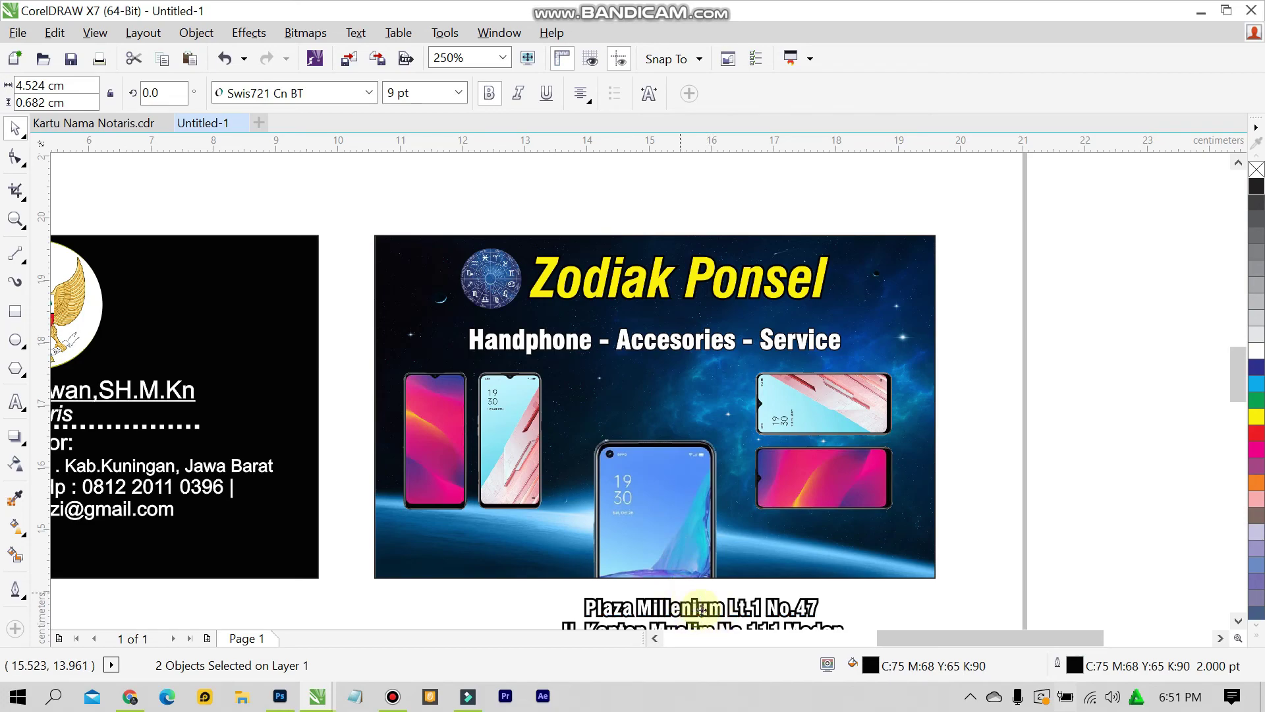
{"action": "left_click_drag", "start_coordinate": [701, 610], "coordinate": [697, 573]}
{"action": "left_click", "coordinate": [721, 593]}
{"action": "left_click", "coordinate": [712, 596]}
{"action": "key", "text": "ctrl+z"}
{"action": "left_click", "coordinate": [486, 565]}
Group the two address lines, position them inside the card's bottom edge, then ungroup them
{"action": "left_click_drag", "start_coordinate": [486, 602], "coordinate": [877, 559]}
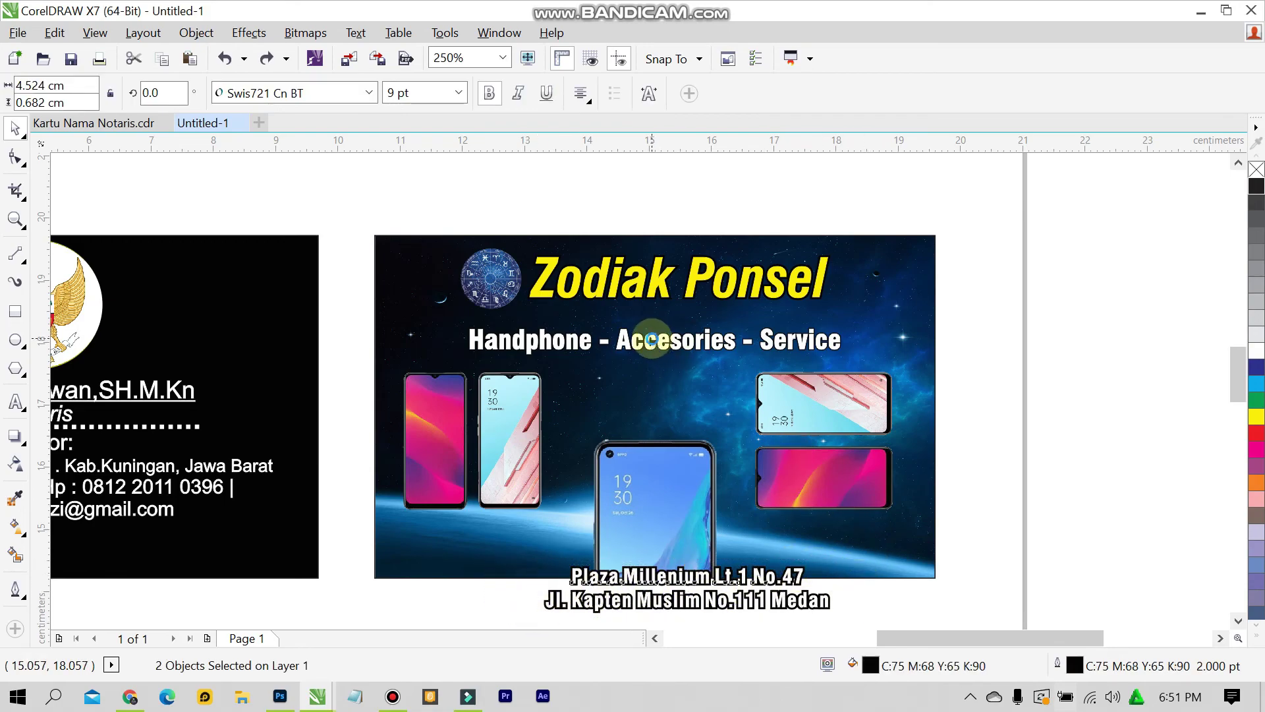
{"action": "key", "text": "ctrl+g"}
{"action": "left_click_drag", "start_coordinate": [672, 572], "coordinate": [643, 525]}
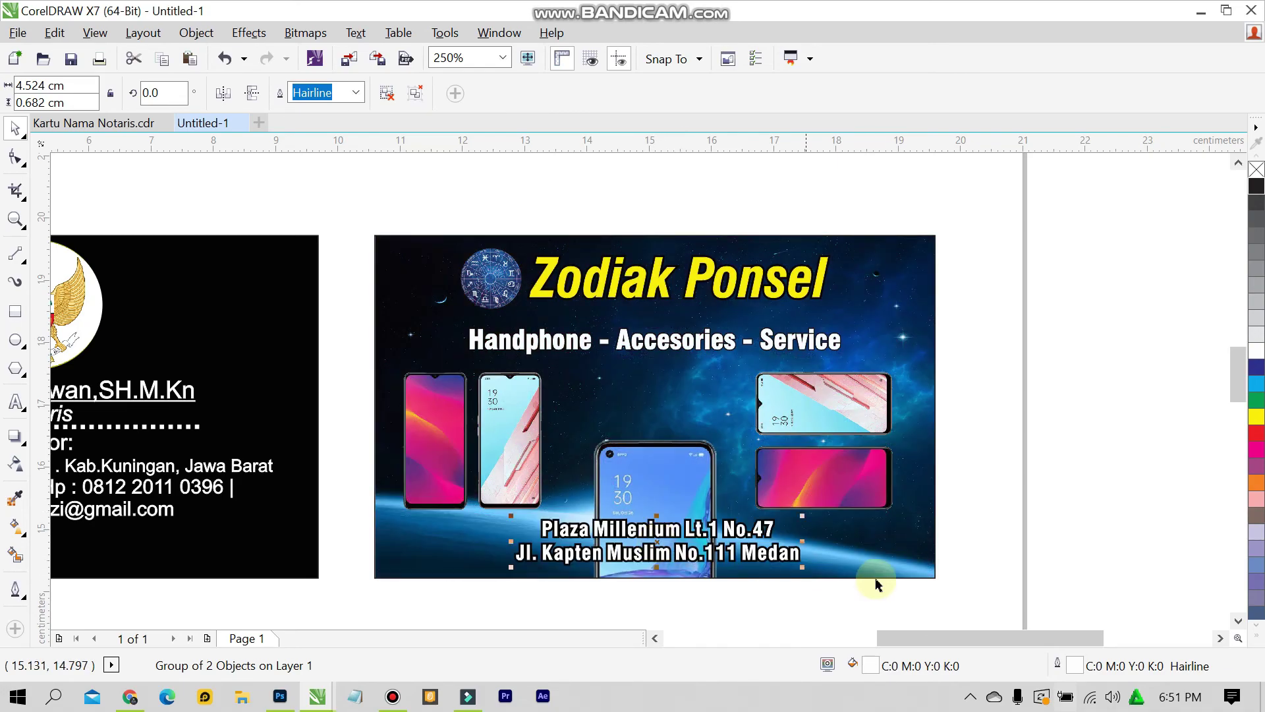
{"action": "left_click_drag", "start_coordinate": [750, 528], "coordinate": [693, 558]}
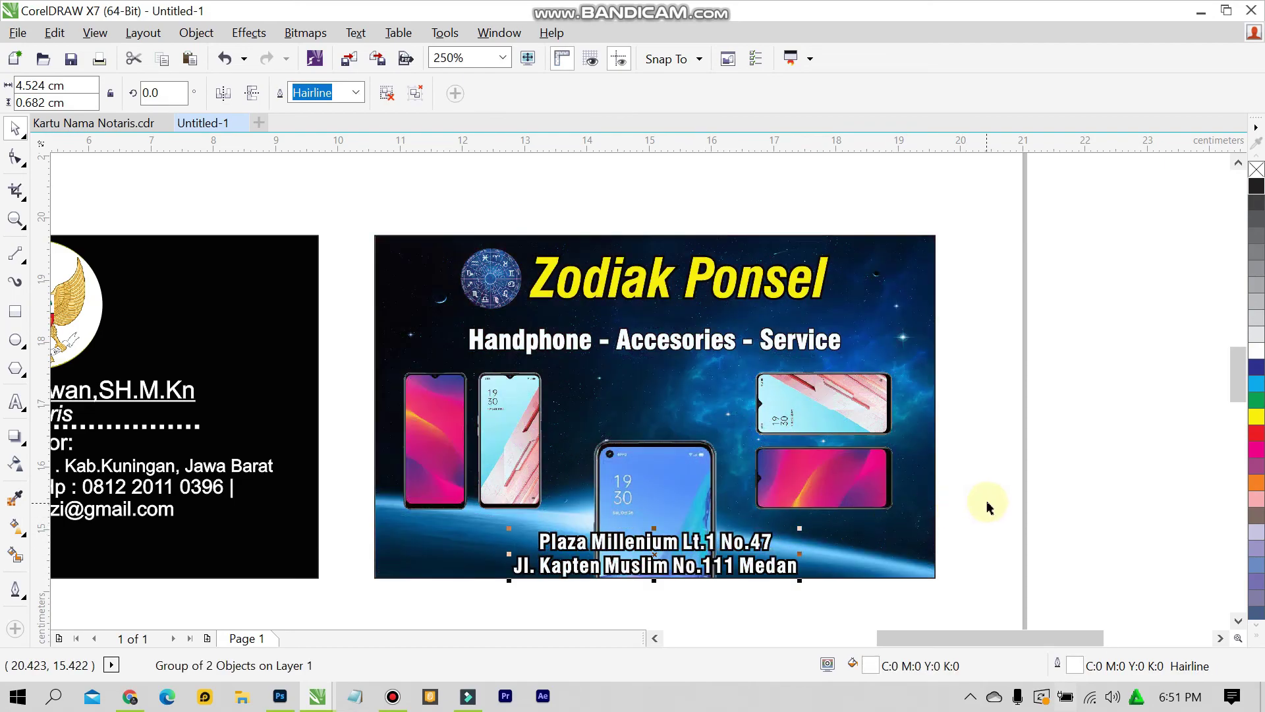
{"action": "left_click", "coordinate": [1013, 445]}
{"action": "scroll", "coordinate": [749, 576], "scroll_direction": "up", "scroll_amount": 2}
{"action": "left_click", "coordinate": [725, 537]}
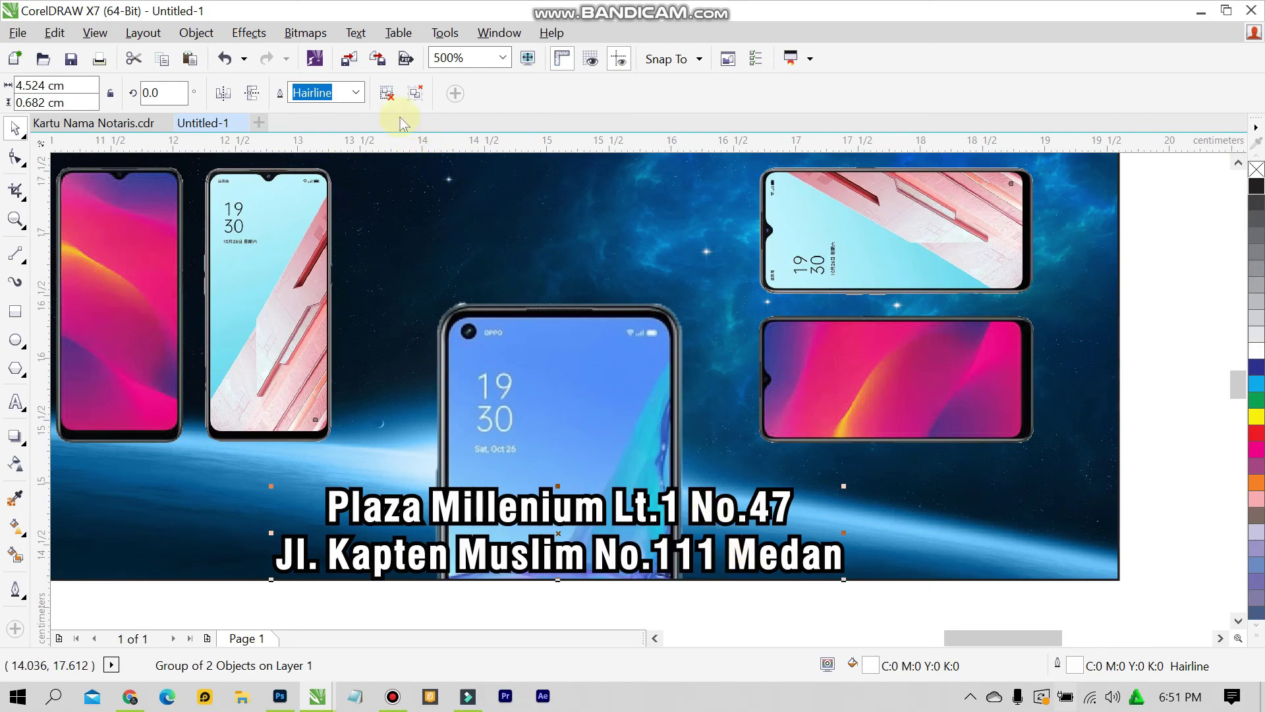
{"action": "key", "text": "ctrl+u"}
{"action": "left_click", "coordinate": [749, 591]}
{"action": "scroll", "coordinate": [758, 580], "scroll_direction": "up", "scroll_amount": 2}
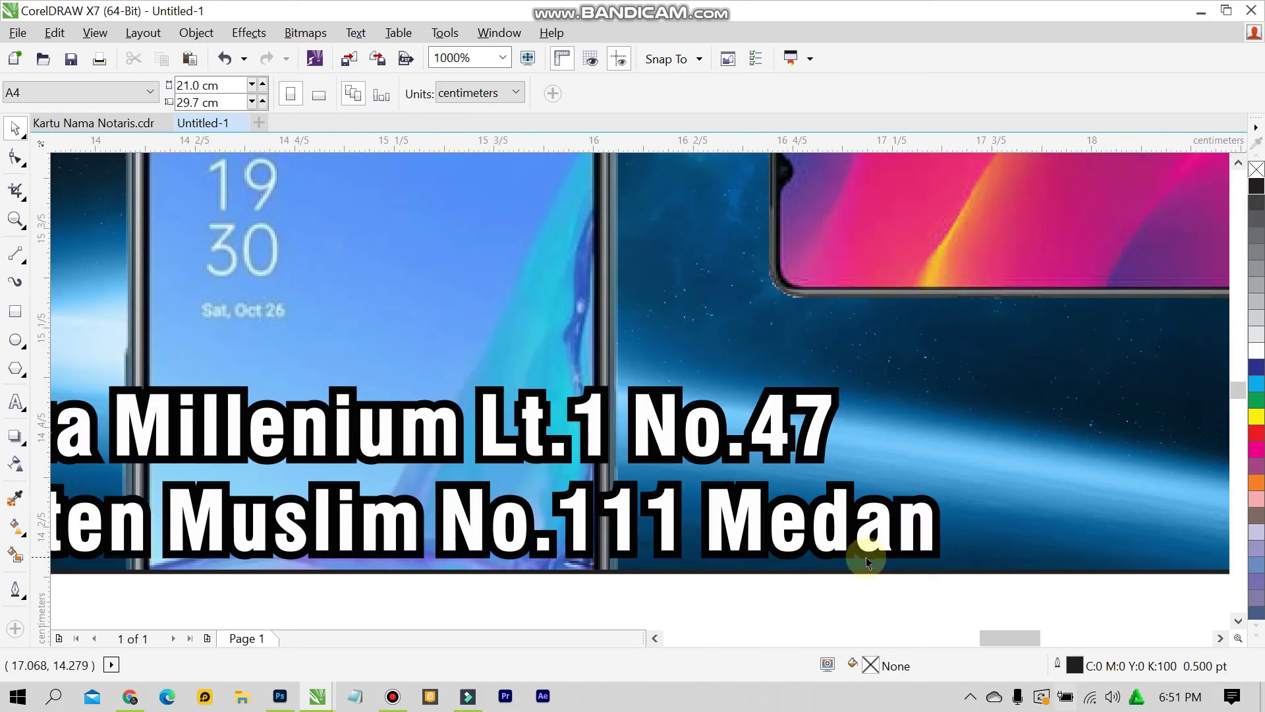
Set the Medan address text's black outline width to 1.5 pt
{"action": "left_click", "coordinate": [926, 557]}
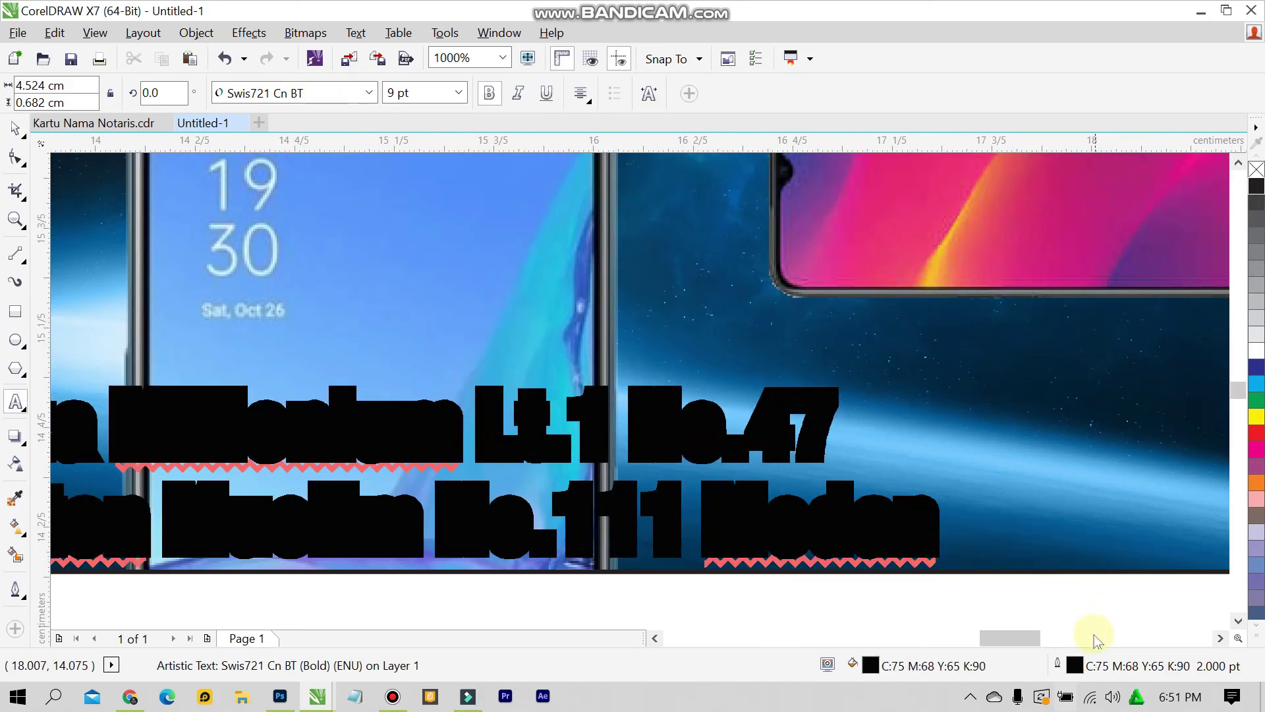
{"action": "double_click", "coordinate": [1076, 666]}
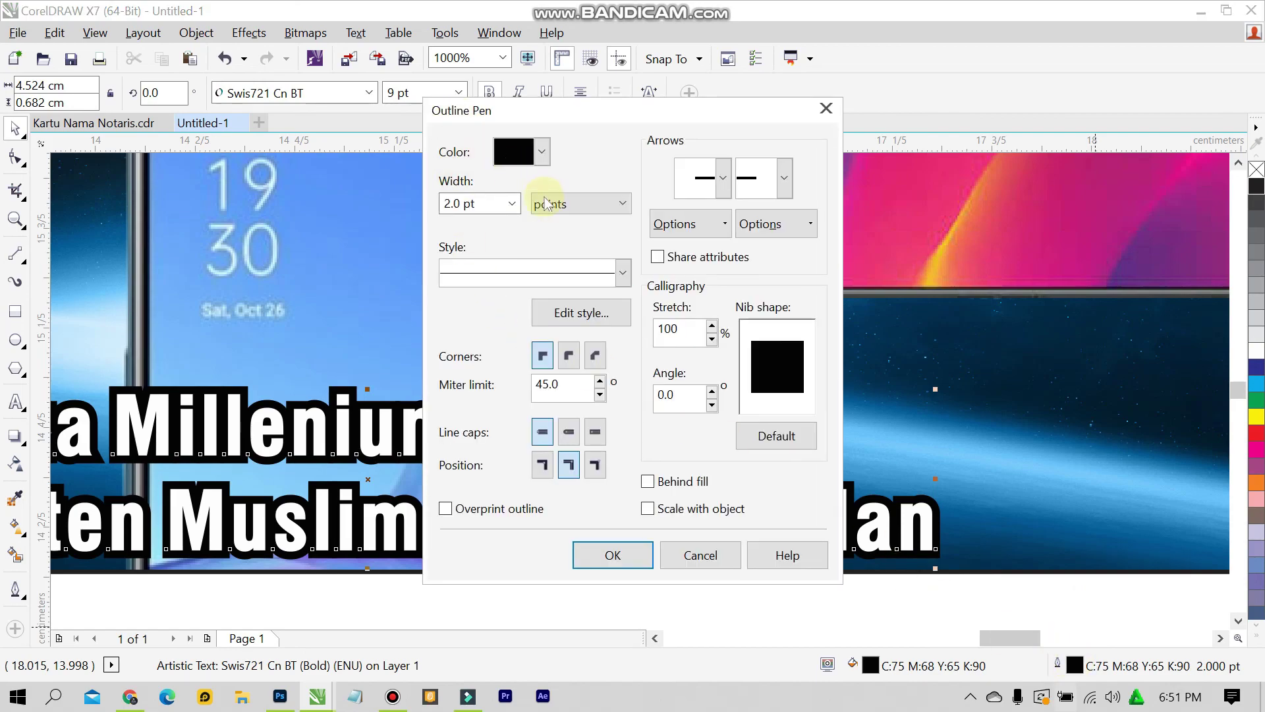
{"action": "left_click", "coordinate": [513, 203]}
{"action": "left_click", "coordinate": [472, 307]}
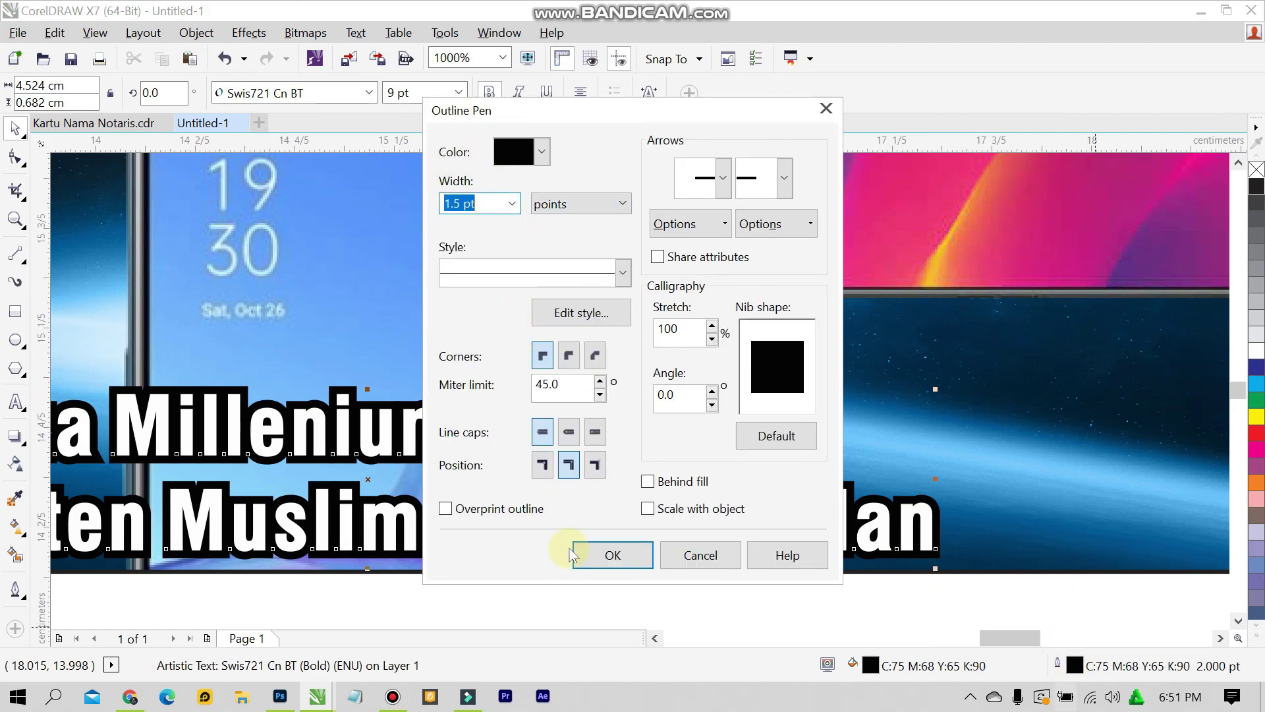
{"action": "left_click", "coordinate": [611, 555]}
{"action": "left_click", "coordinate": [632, 607]}
Group the two address lines into one object
{"action": "scroll", "coordinate": [512, 606], "scroll_direction": "down", "scroll_amount": 2}
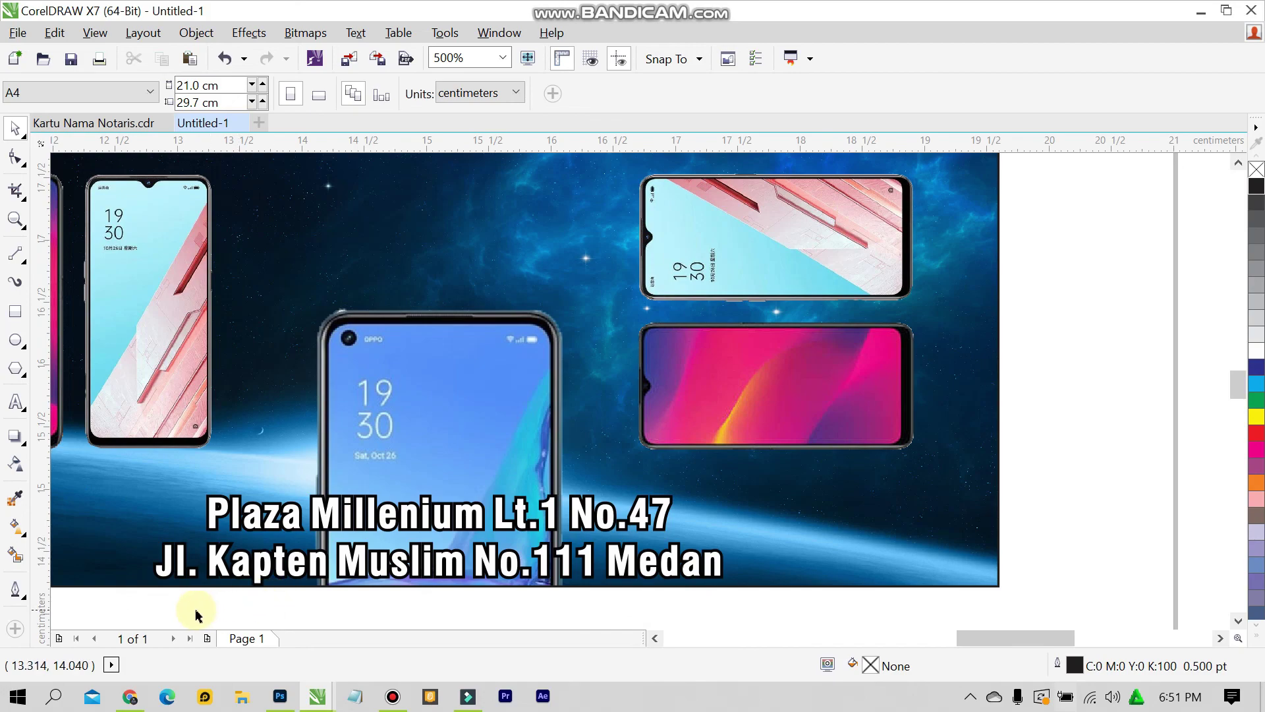
{"action": "left_click_drag", "start_coordinate": [149, 594], "coordinate": [767, 479]}
{"action": "key", "text": "ctrl+g"}
{"action": "left_click", "coordinate": [1068, 348]}
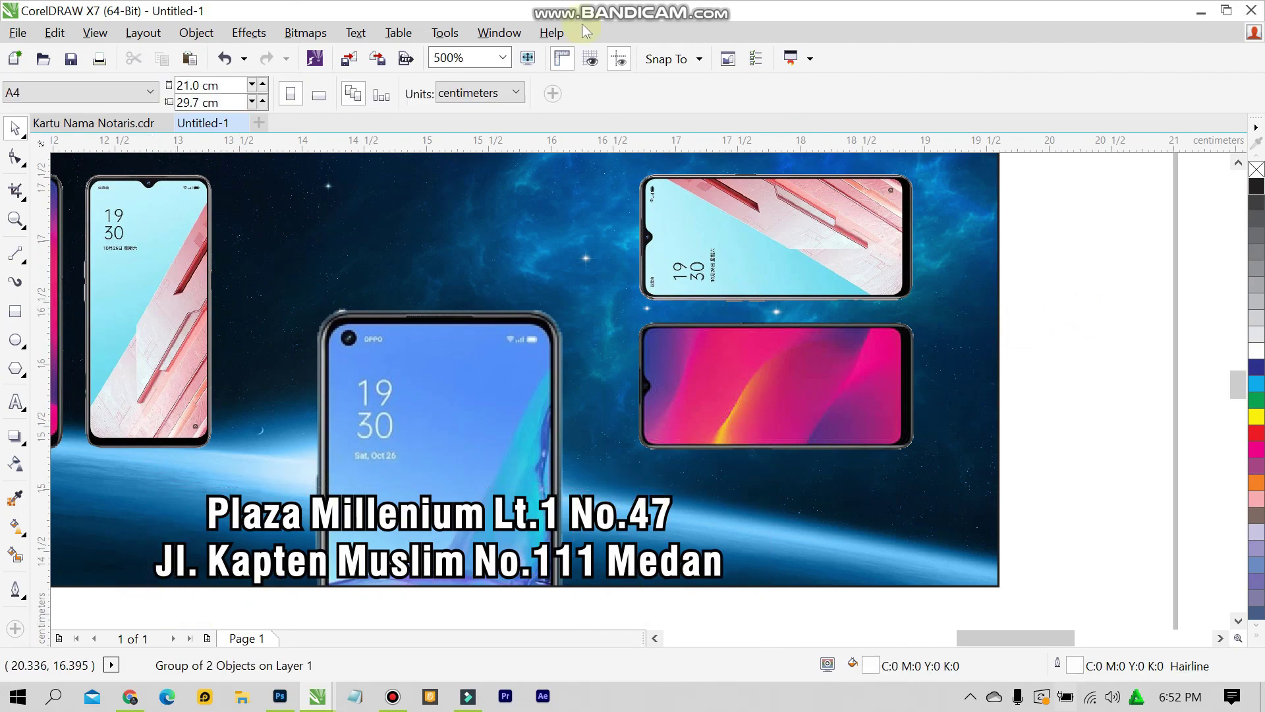
{"action": "left_click", "coordinate": [503, 58]}
Zoom To Fit so the notary card and Zodiak Ponsel card both show fully
{"action": "left_click", "coordinate": [443, 74]}
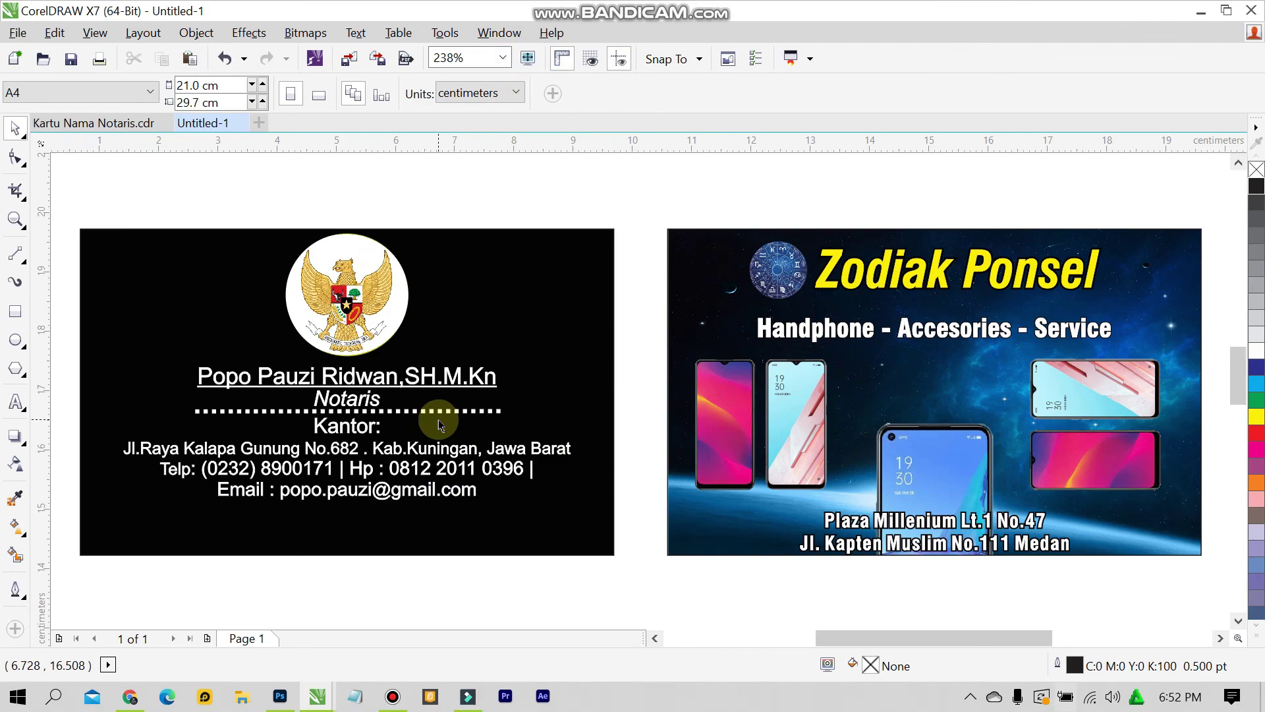
Save the drawing as 'Kartu Nama' in the D:\Kartu Nama folder
{"action": "key", "text": "ctrl+s"}
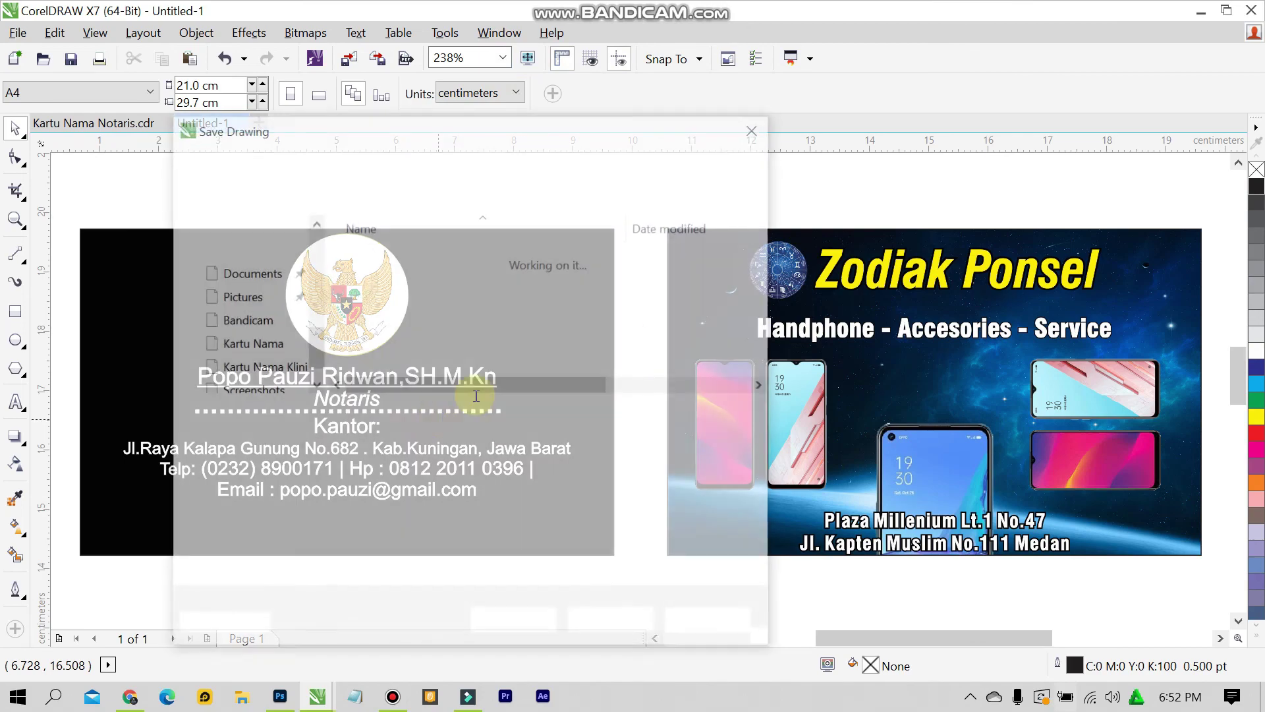
{"action": "left_click", "coordinate": [333, 160]}
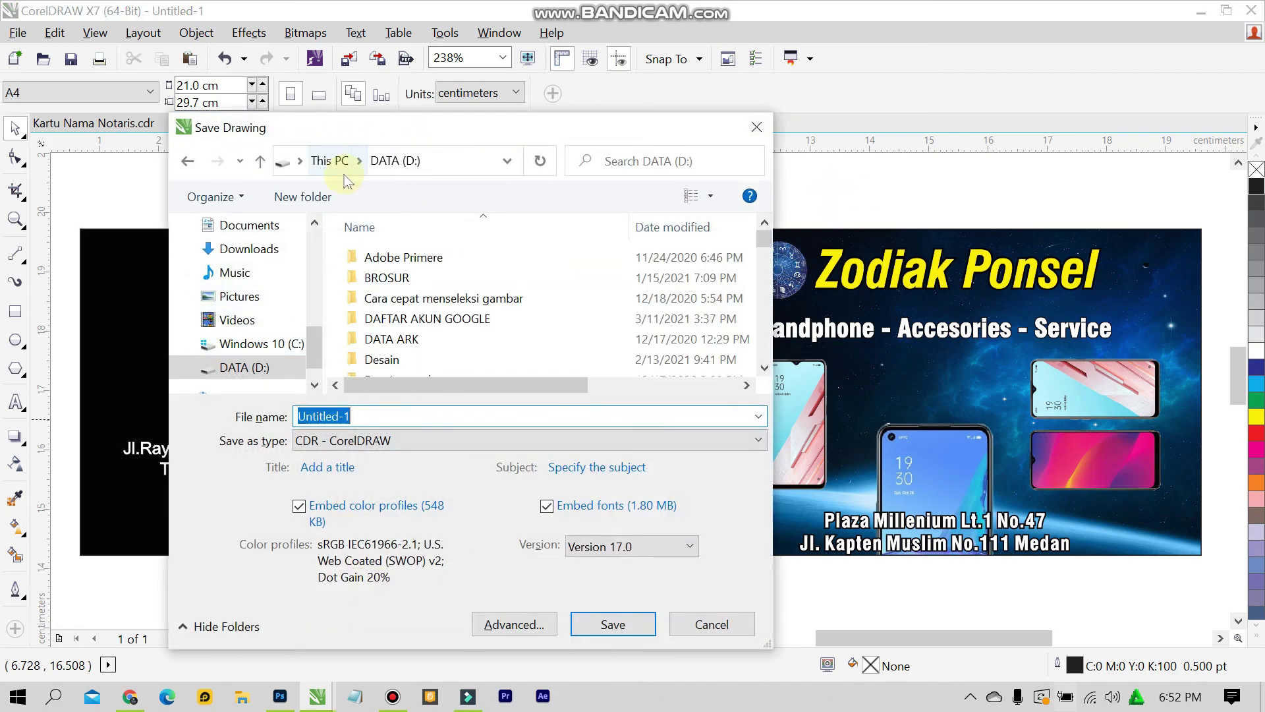
{"action": "left_click", "coordinate": [433, 250]}
{"action": "scroll", "coordinate": [433, 252], "scroll_direction": "down", "scroll_amount": 5}
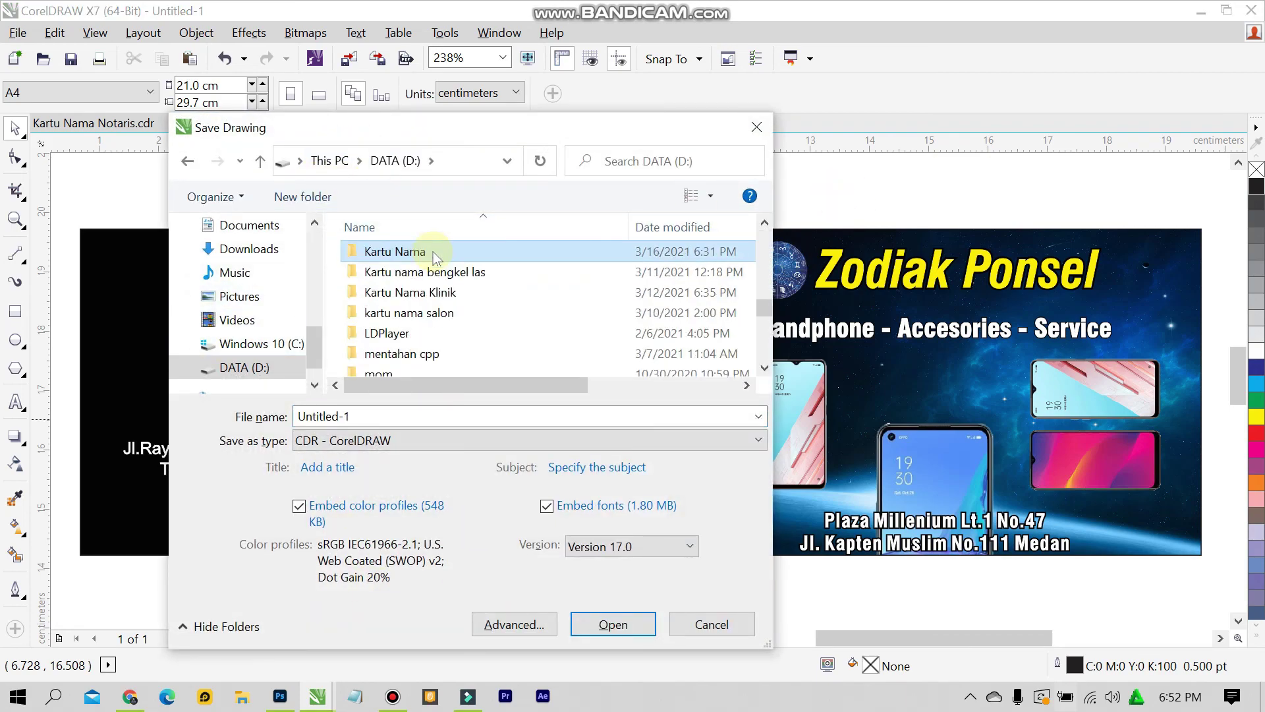
{"action": "double_click", "coordinate": [433, 252]}
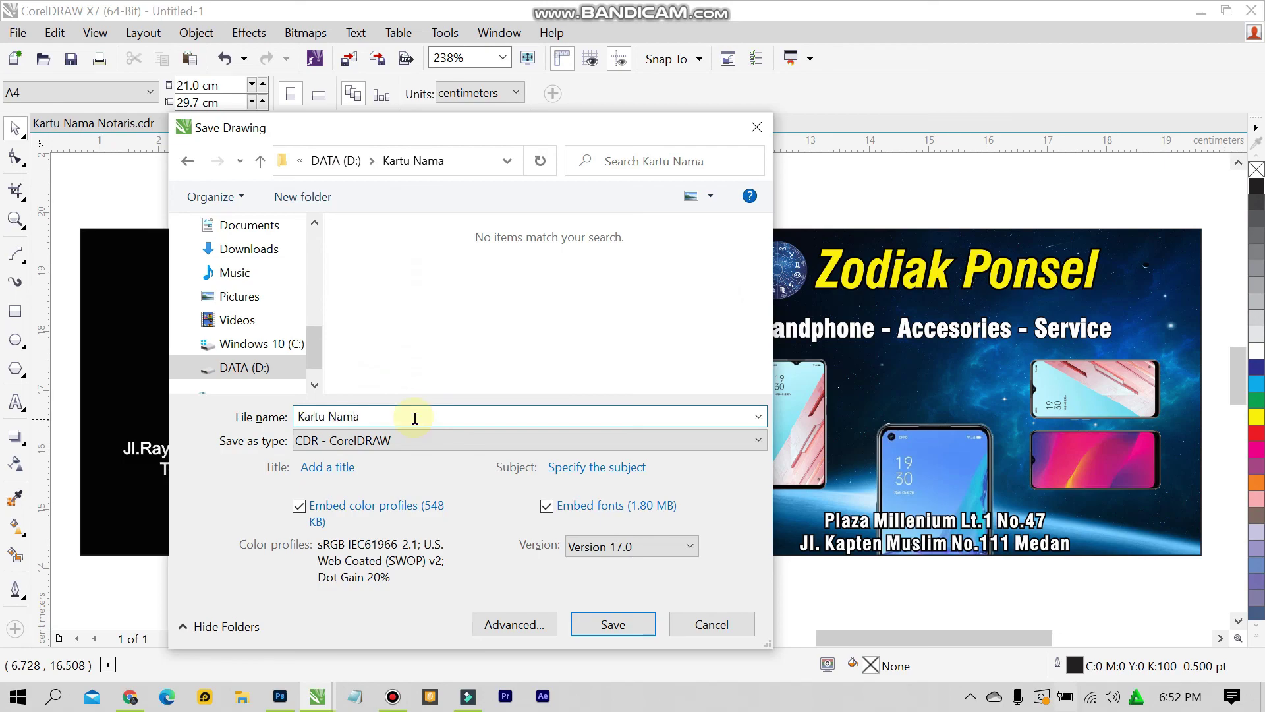
{"action": "left_click", "coordinate": [617, 633]}
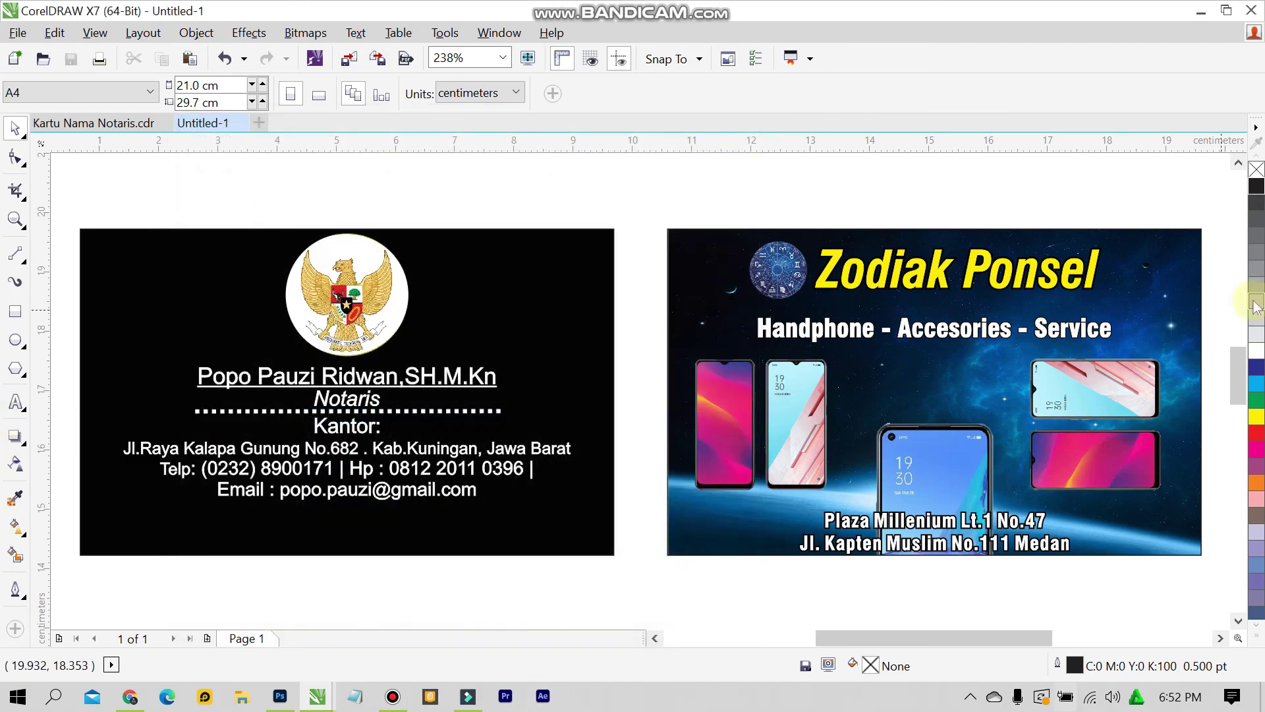